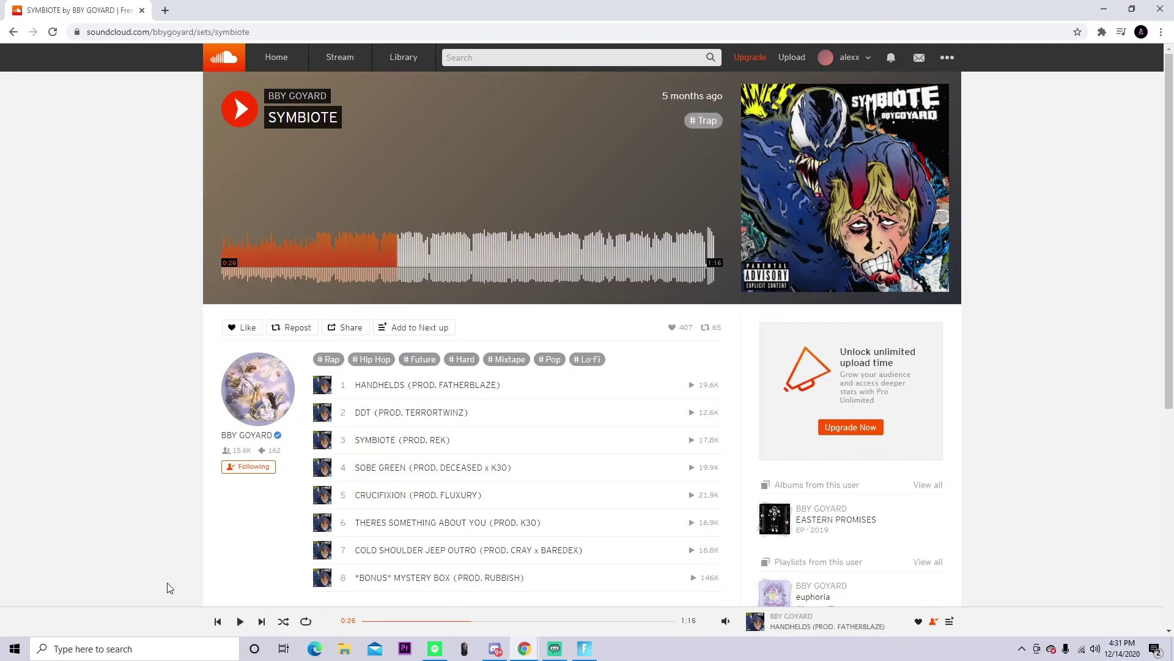
- Play the HANDHELDS track briefly, pause it at 0:32, and open a new browser tab
{"action": "left_click", "coordinate": [239, 109]}
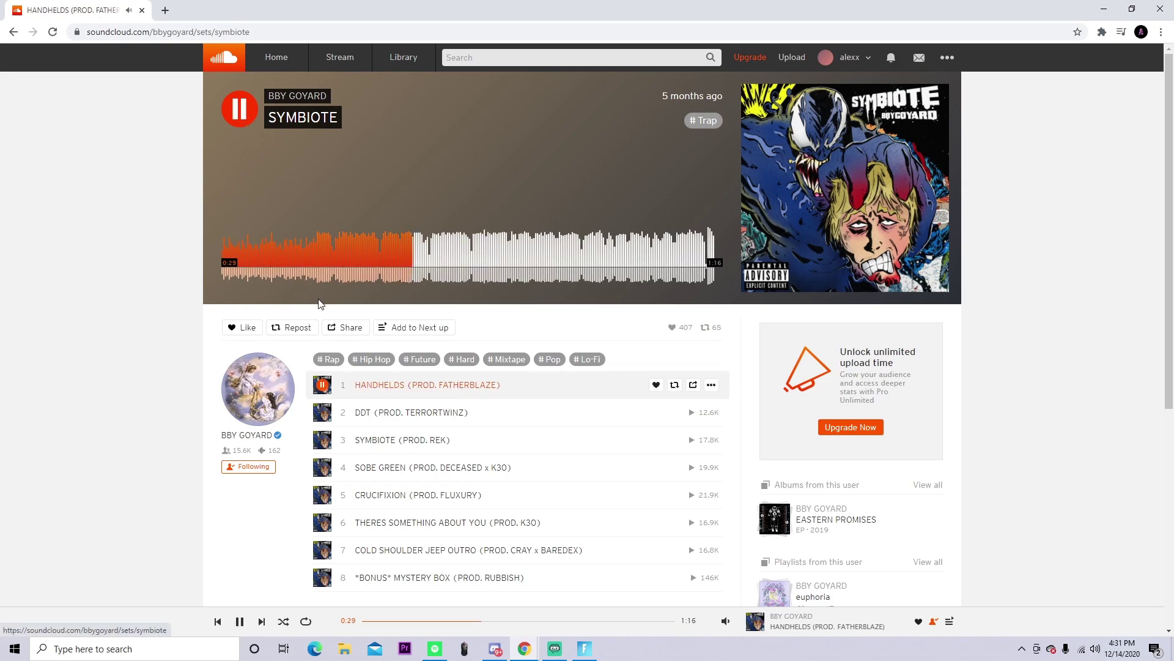
{"action": "left_click", "coordinate": [239, 109]}
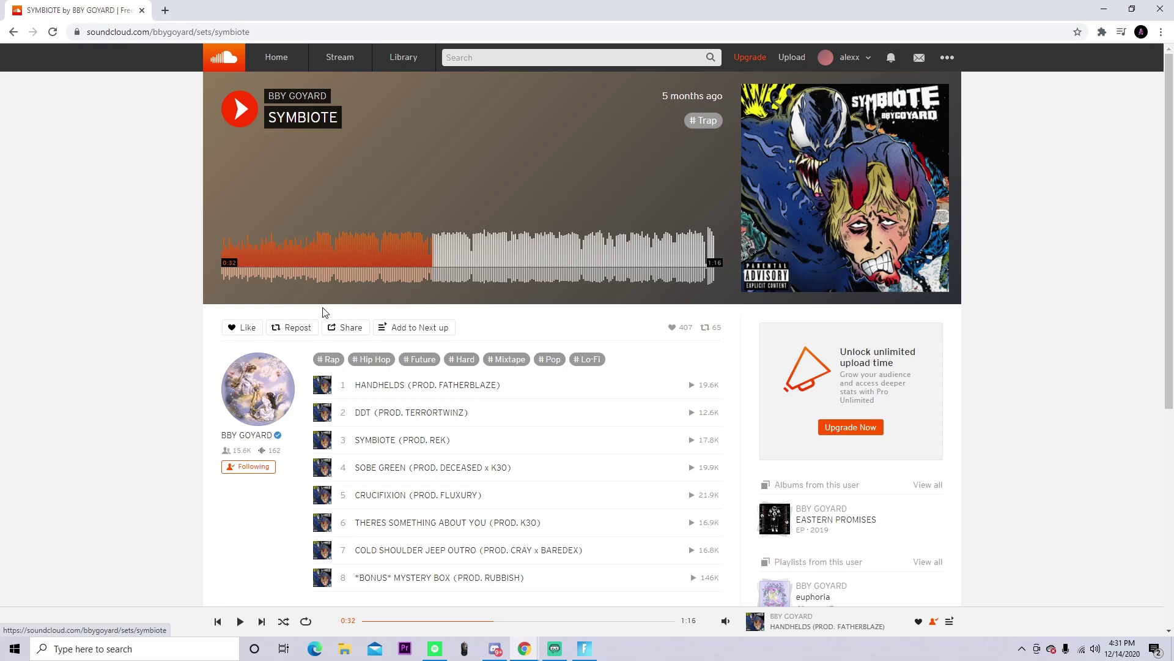
{"action": "left_click", "coordinate": [165, 11]}
{"action": "left_click", "coordinate": [289, 11]}
{"action": "left_click", "coordinate": [166, 11]}
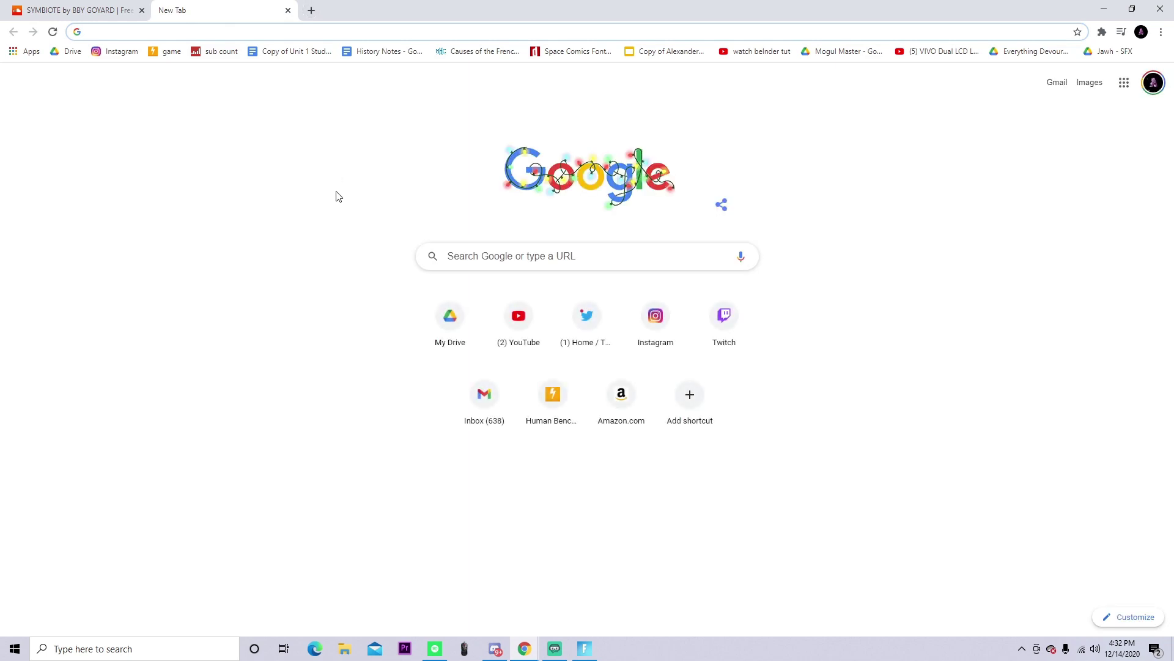
- Search for 'soundcloud d' and open the sclouddownloader.net result
{"action": "type", "text": "soundcloud downloader"}
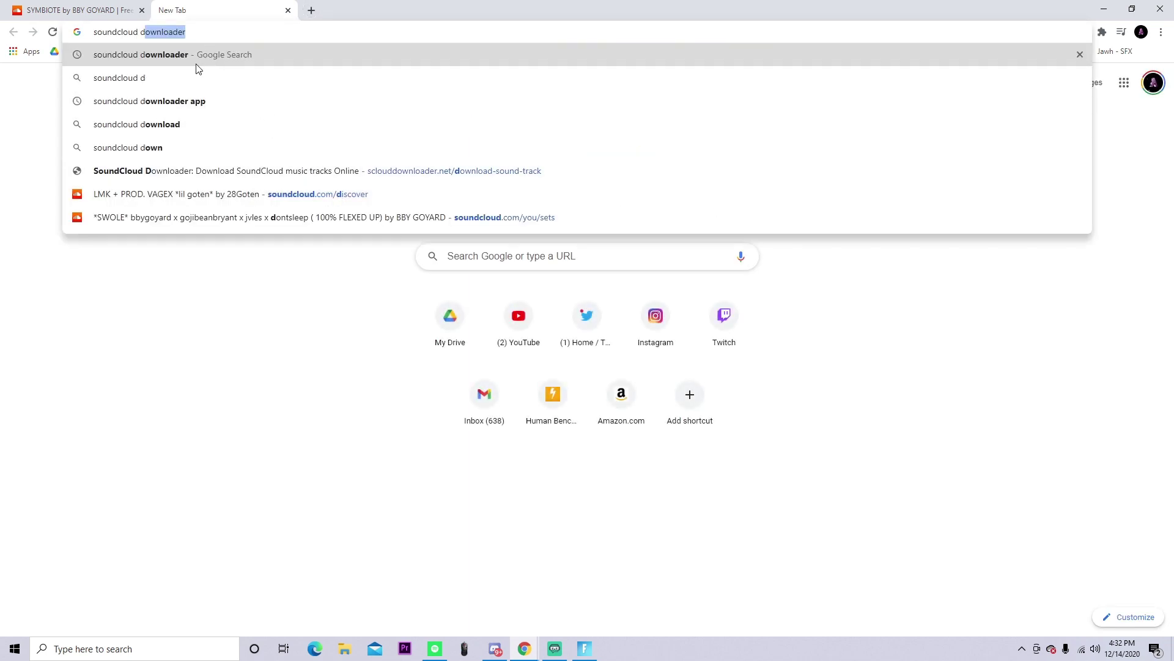
{"action": "left_click", "coordinate": [197, 69]}
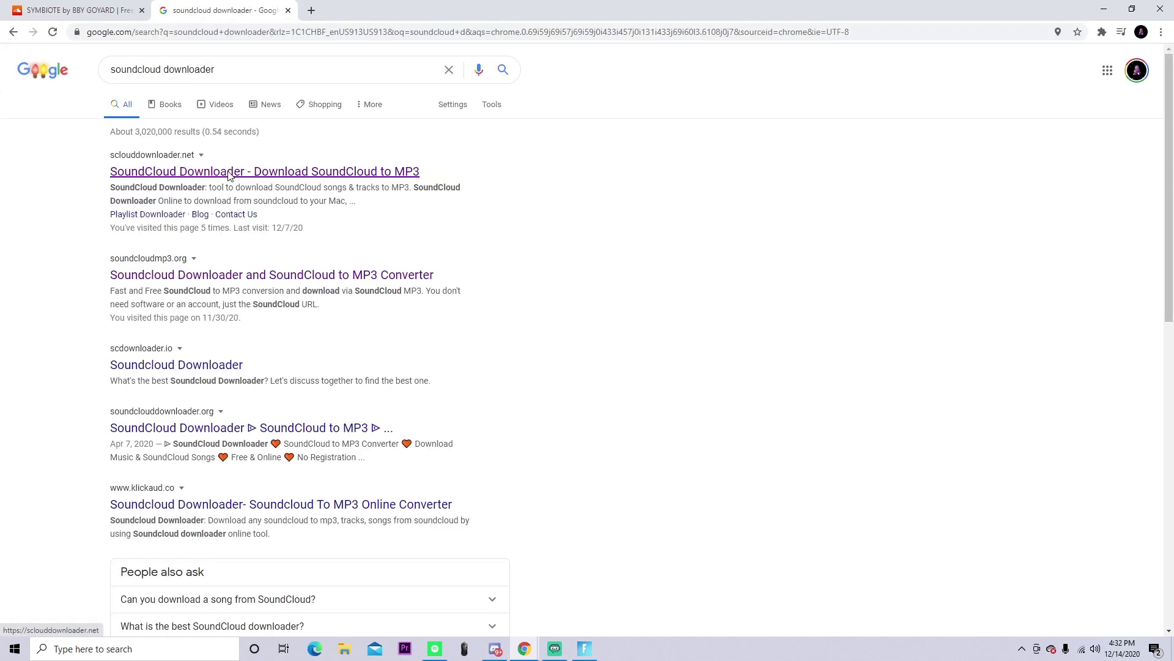
{"action": "left_click", "coordinate": [346, 173]}
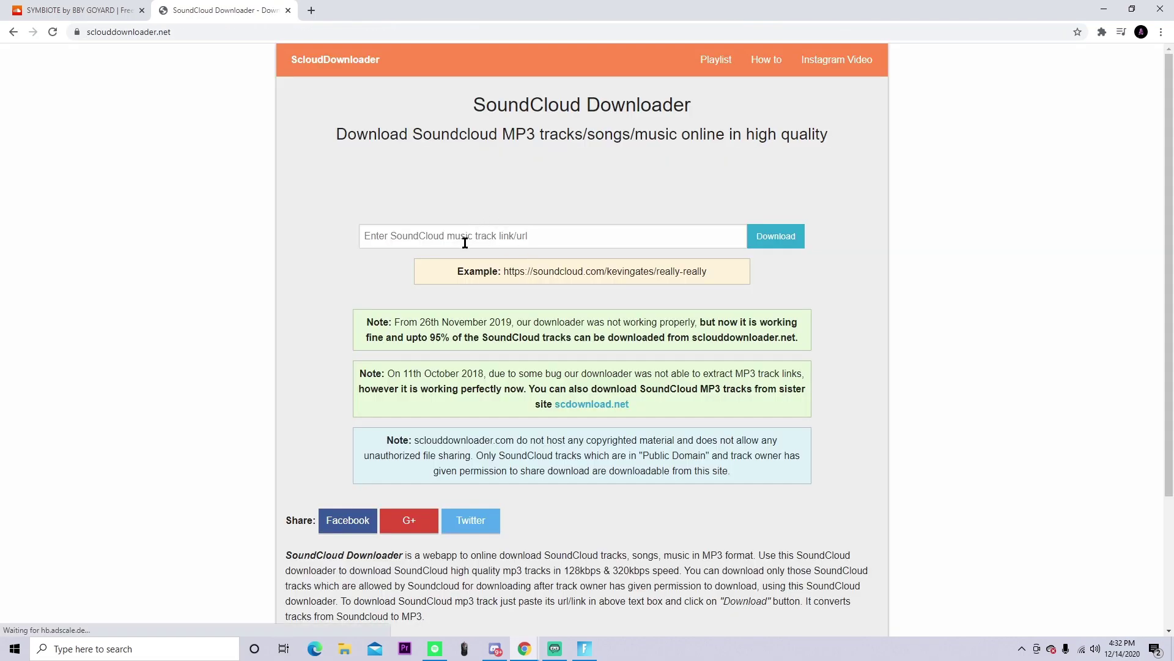
- Paste the SYMBIOTE playlist link into the downloader, save the HANDHELDS mp3, and launch After Effects 2020
{"action": "left_click", "coordinate": [37, 13]}
{"action": "left_click", "coordinate": [274, 30]}
{"action": "key", "text": "ctrl+c"}
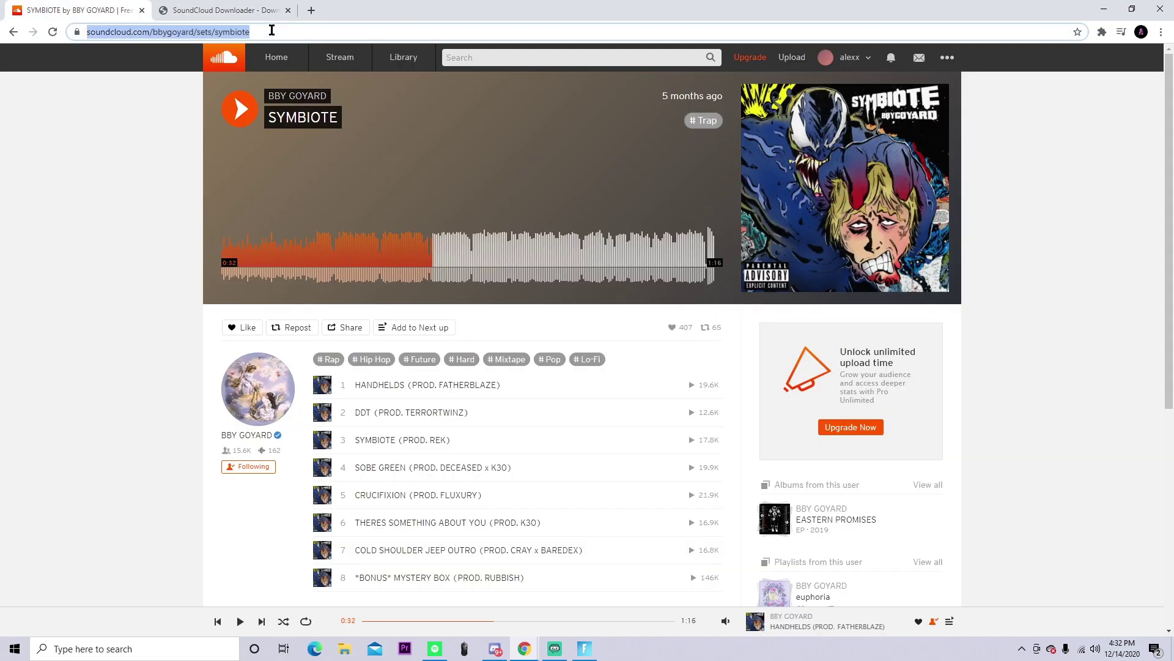
{"action": "left_click", "coordinate": [241, 12]}
{"action": "left_click", "coordinate": [538, 235]}
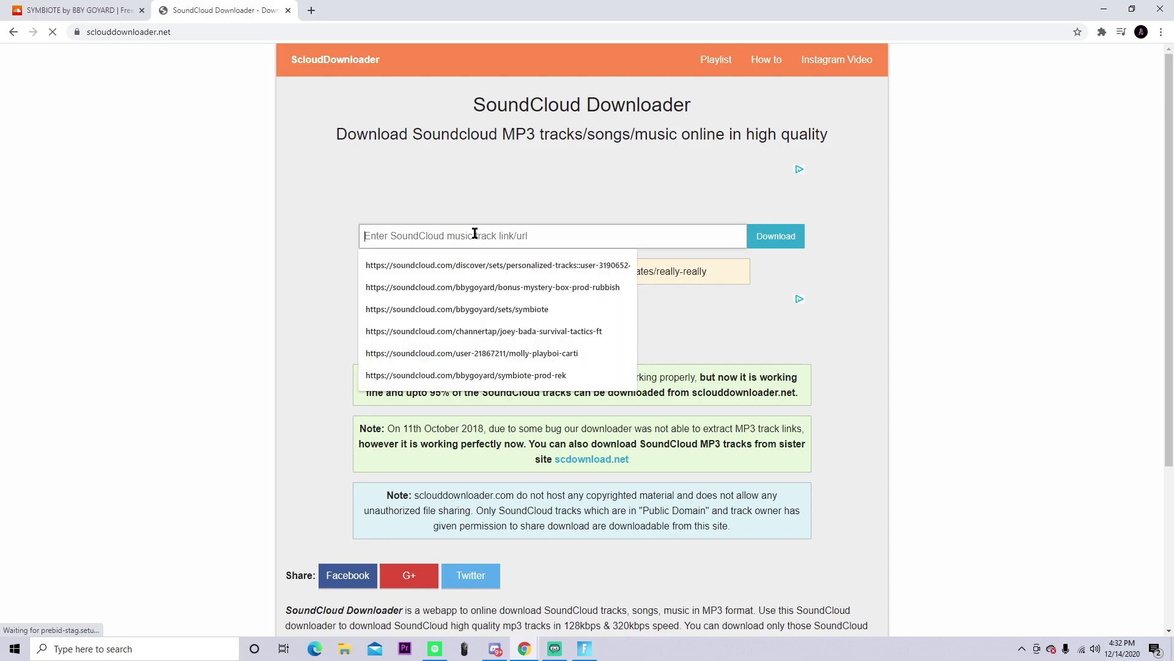
{"action": "key", "text": "ctrl+v"}
{"action": "left_click", "coordinate": [789, 238]}
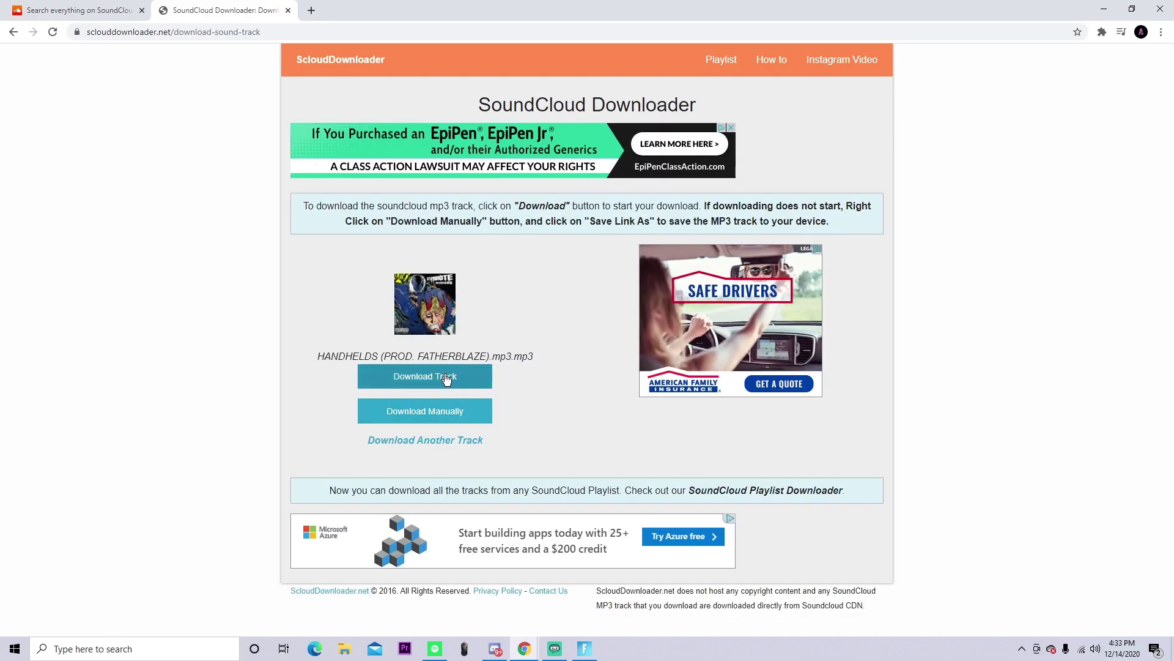
{"action": "left_click", "coordinate": [441, 382]}
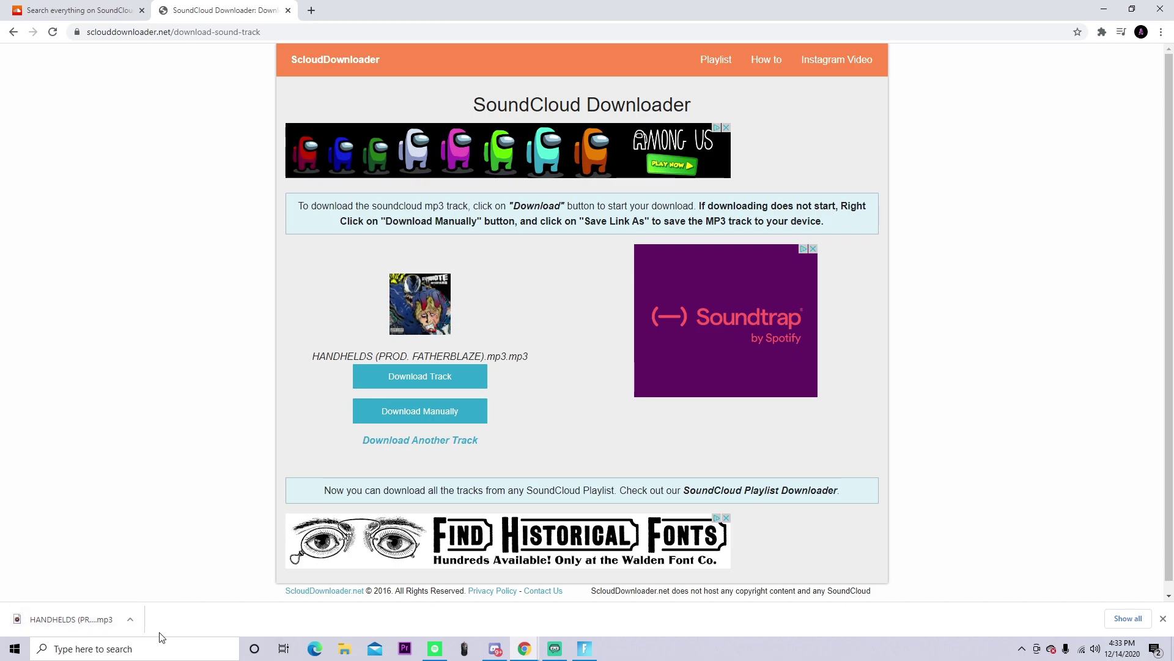
{"action": "left_click", "coordinate": [14, 648]}
{"action": "left_click", "coordinate": [621, 614]}
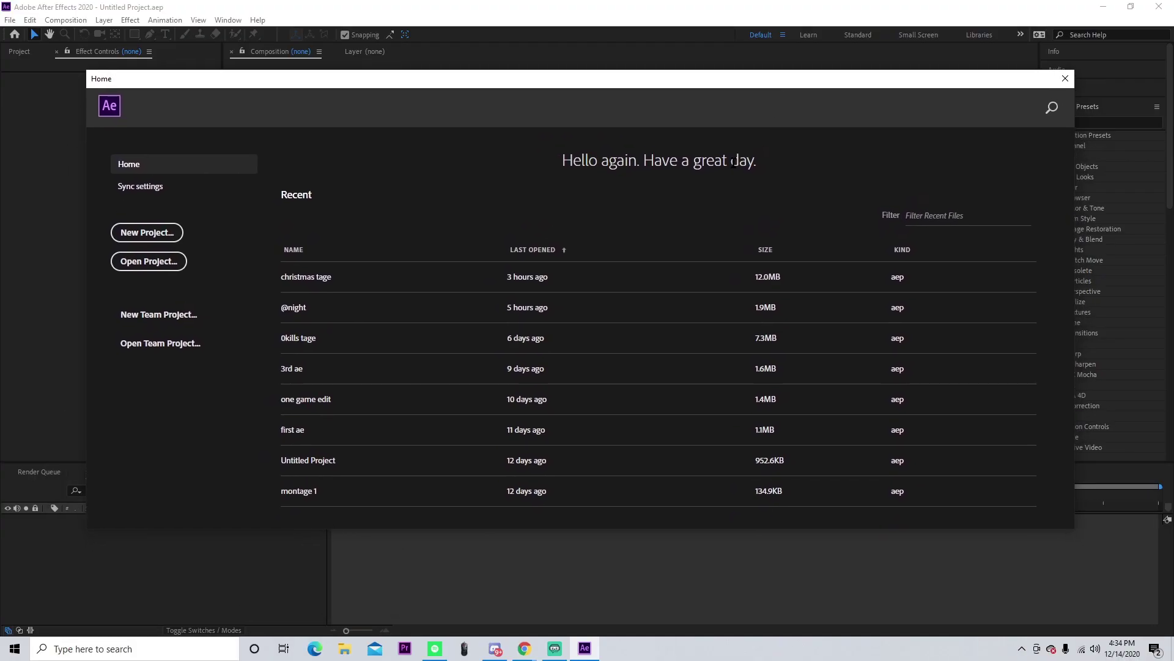
- Create a new project with a 1920×1080, 24 fps composition named 'tutorial', starting at 0:00
{"action": "left_click", "coordinate": [157, 237]}
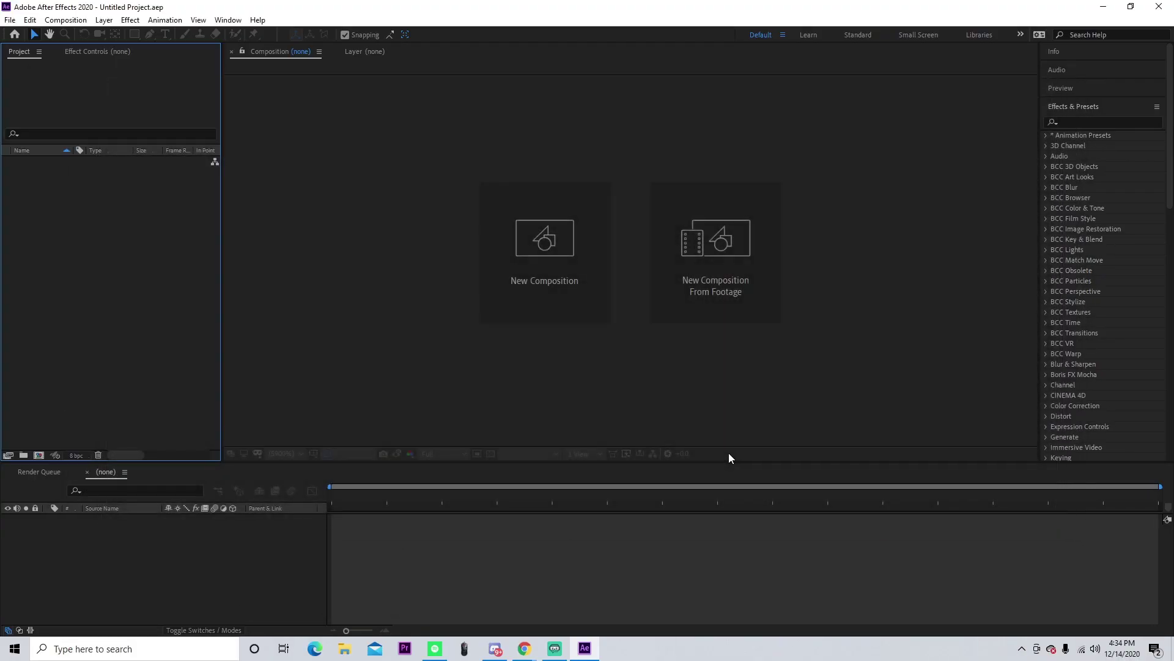
{"action": "left_click", "coordinate": [539, 278]}
{"action": "type", "text": "tutorial"}
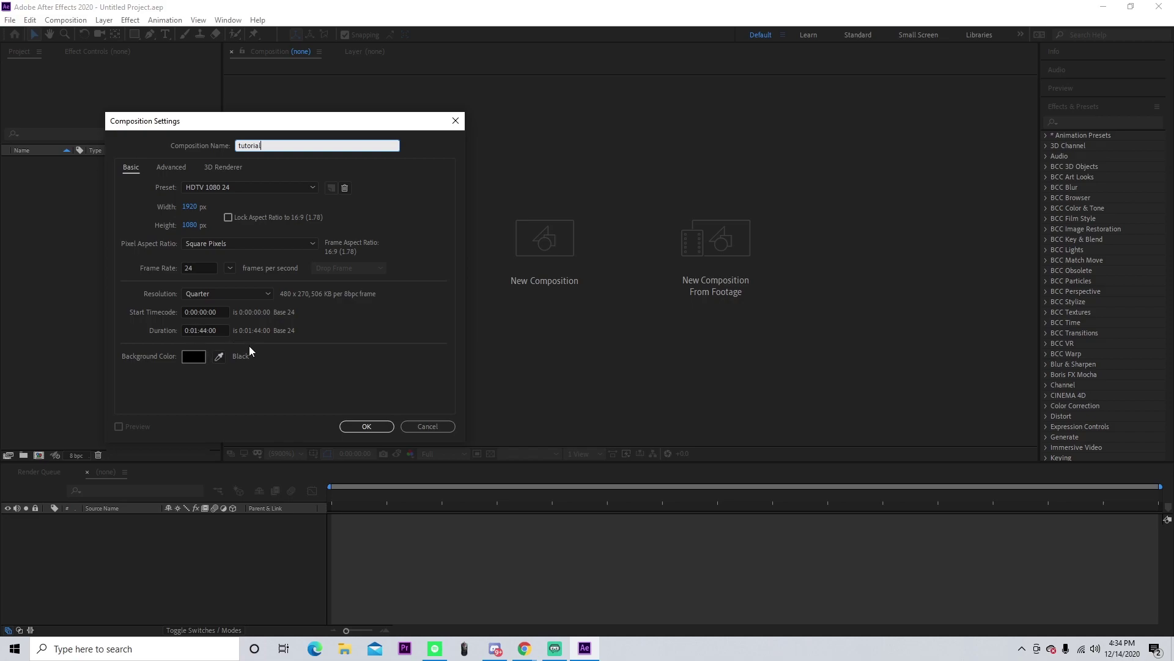
{"action": "left_click", "coordinate": [352, 427]}
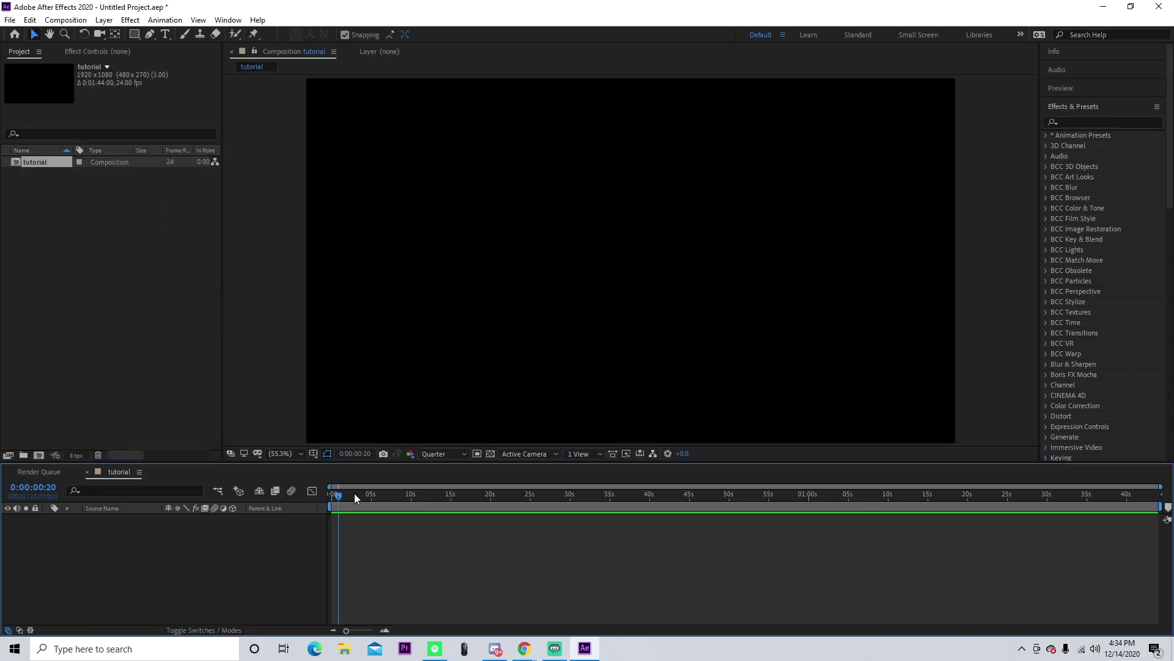
{"action": "left_click_drag", "start_coordinate": [355, 499], "coordinate": [331, 494]}
- Add the HANDHELDS mp3 to the timeline and preview its waveform around 26–31 seconds
{"action": "left_click_drag", "start_coordinate": [146, 558], "coordinate": [435, 563]}
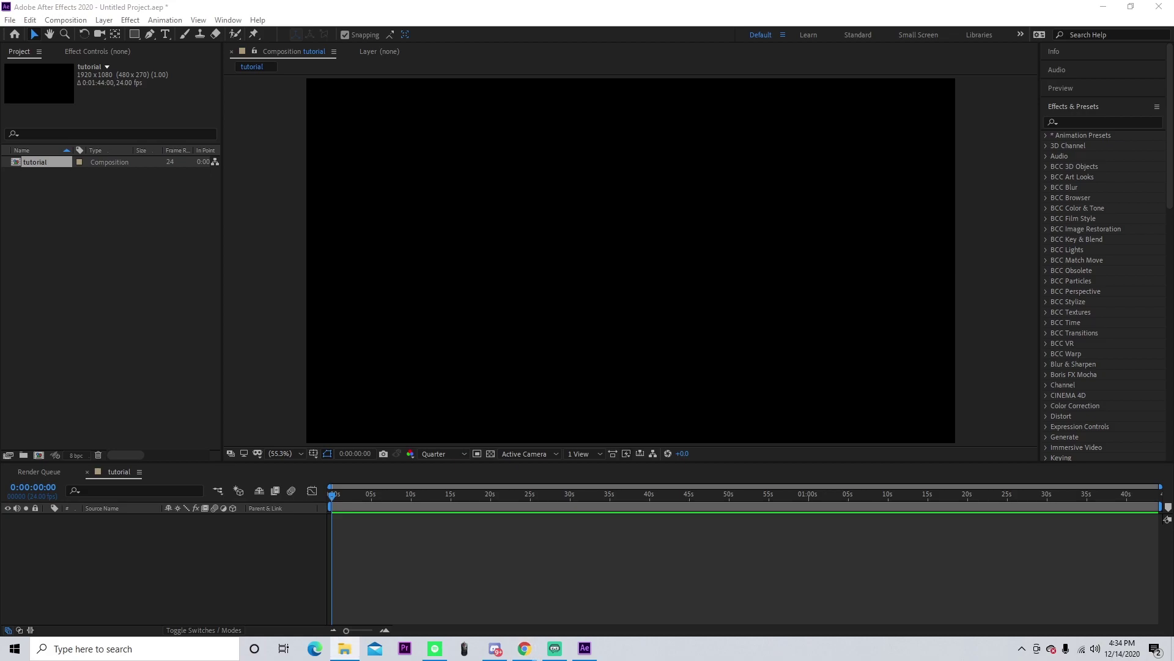
{"action": "left_click_drag", "start_coordinate": [345, 648], "coordinate": [428, 542]}
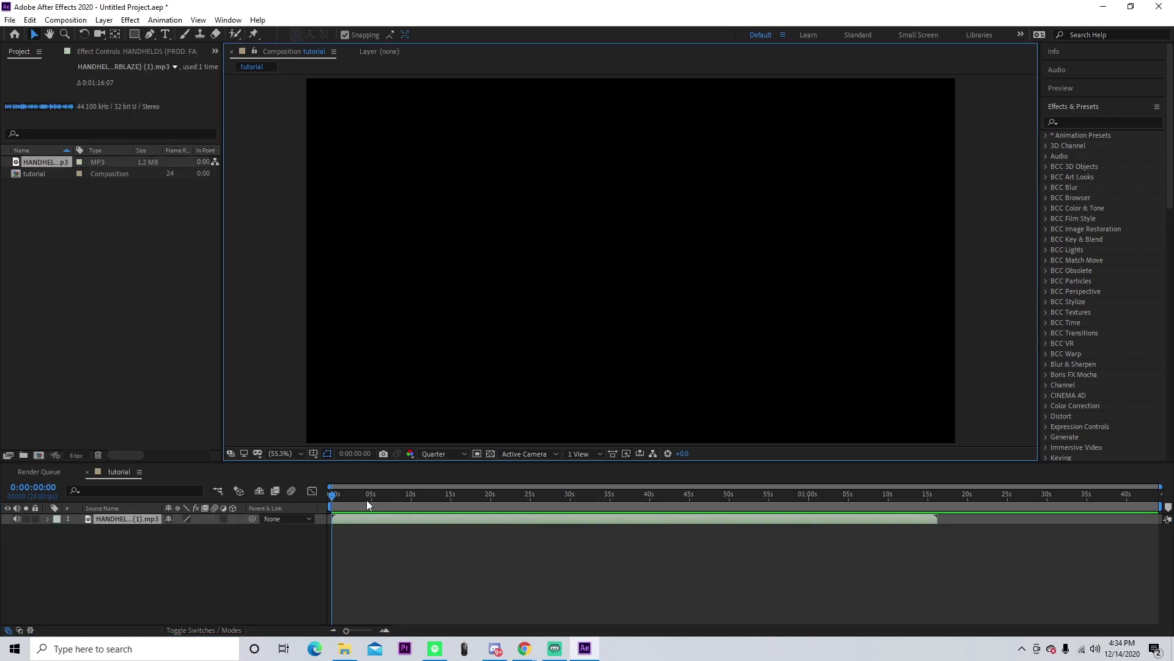
{"action": "left_click", "coordinate": [580, 494]}
{"action": "key", "text": "l"}
{"action": "key", "text": "l"}
{"action": "key", "text": "l"}
{"action": "mouse_move", "coordinate": [527, 505]}
{"action": "left_mouse_down"}
{"action": "mouse_move", "coordinate": [434, 506]}
{"action": "mouse_move", "coordinate": [571, 499]}
{"action": "mouse_move", "coordinate": [471, 504]}
{"action": "mouse_move", "coordinate": [542, 496]}
{"action": "left_mouse_up"}
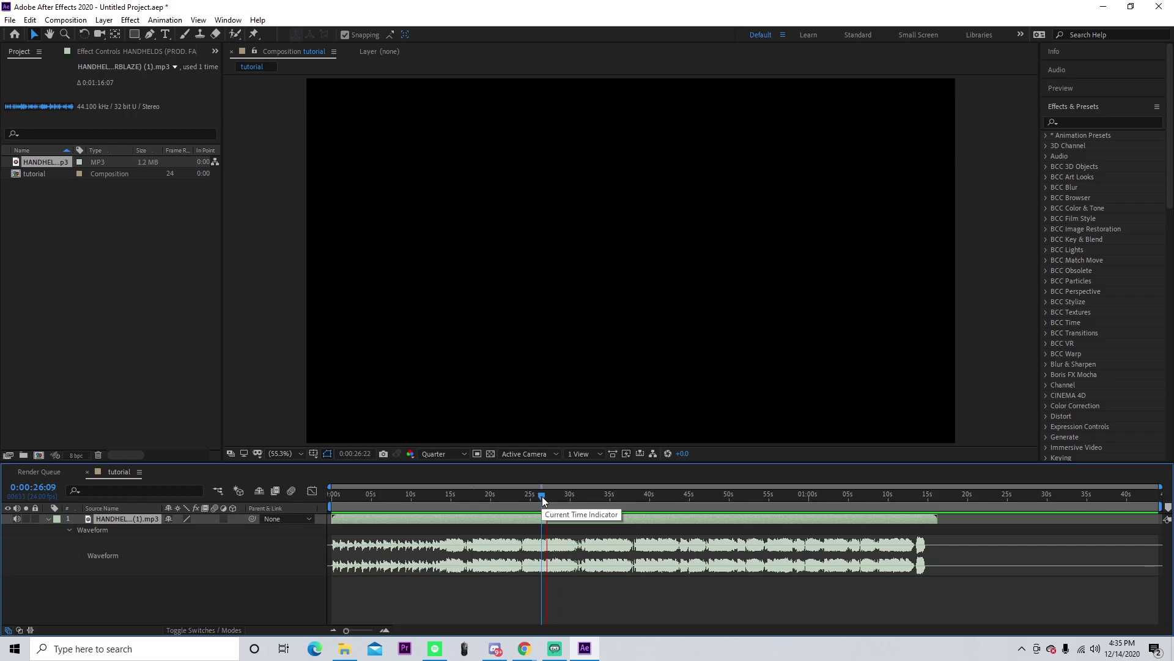
{"action": "key", "text": "space"}
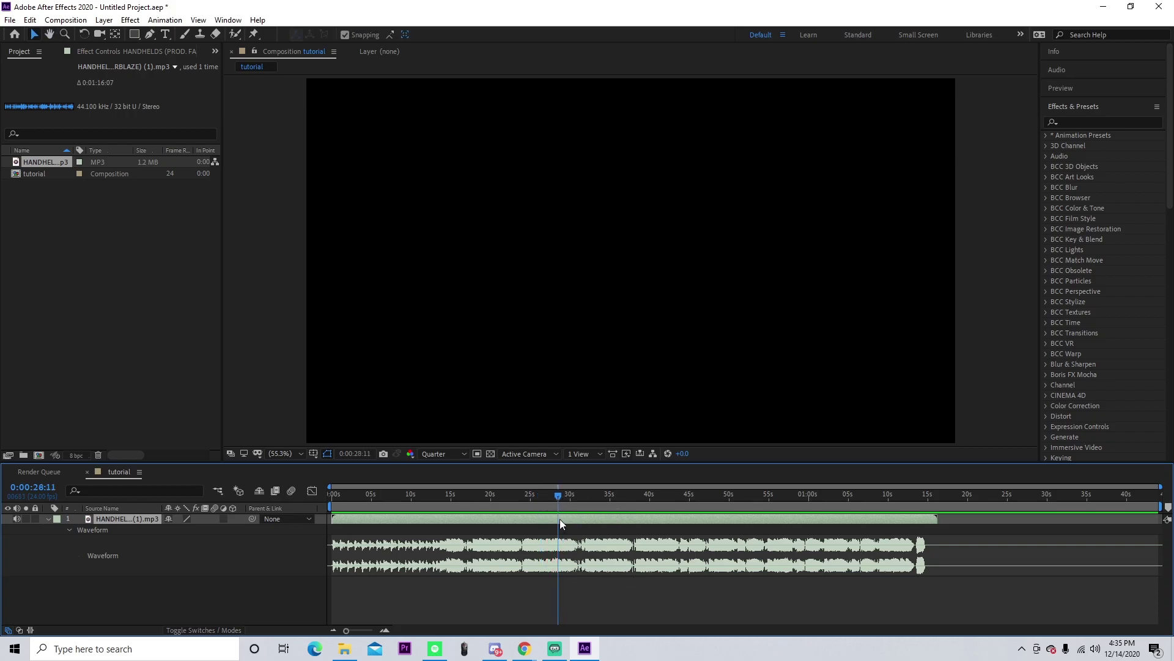
- Zoom to frame level and add a composition marker at 0:00:28:08
{"action": "left_click", "coordinate": [384, 630]}
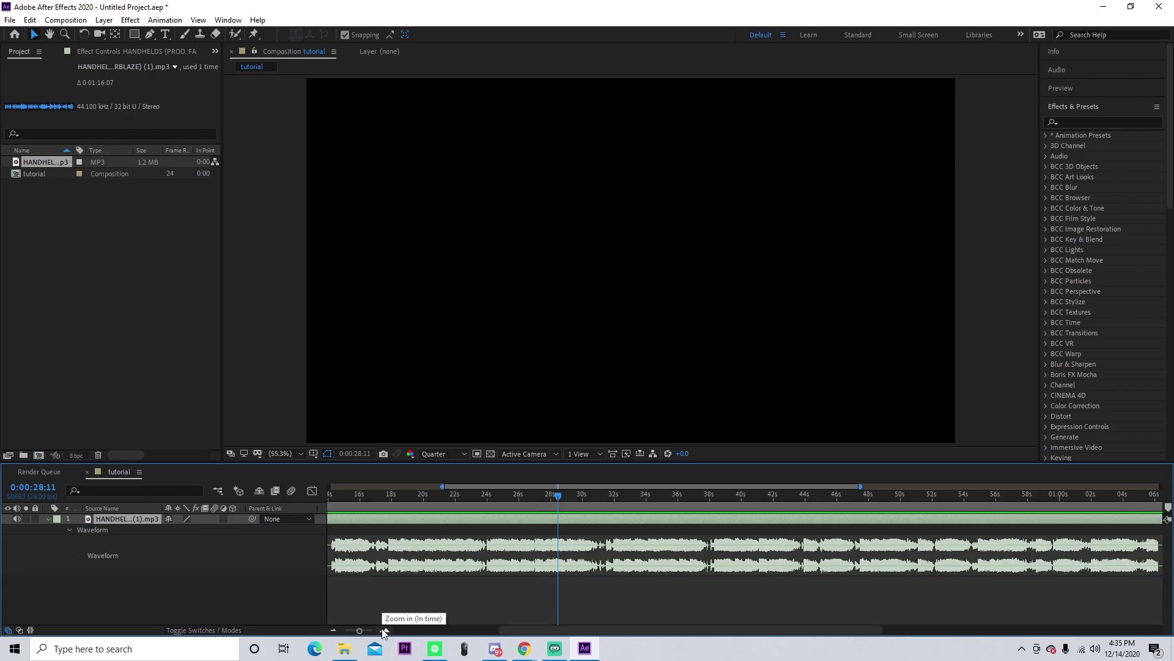
{"action": "left_click", "coordinate": [385, 631]}
{"action": "left_click", "coordinate": [384, 632]}
{"action": "left_click", "coordinate": [385, 631]}
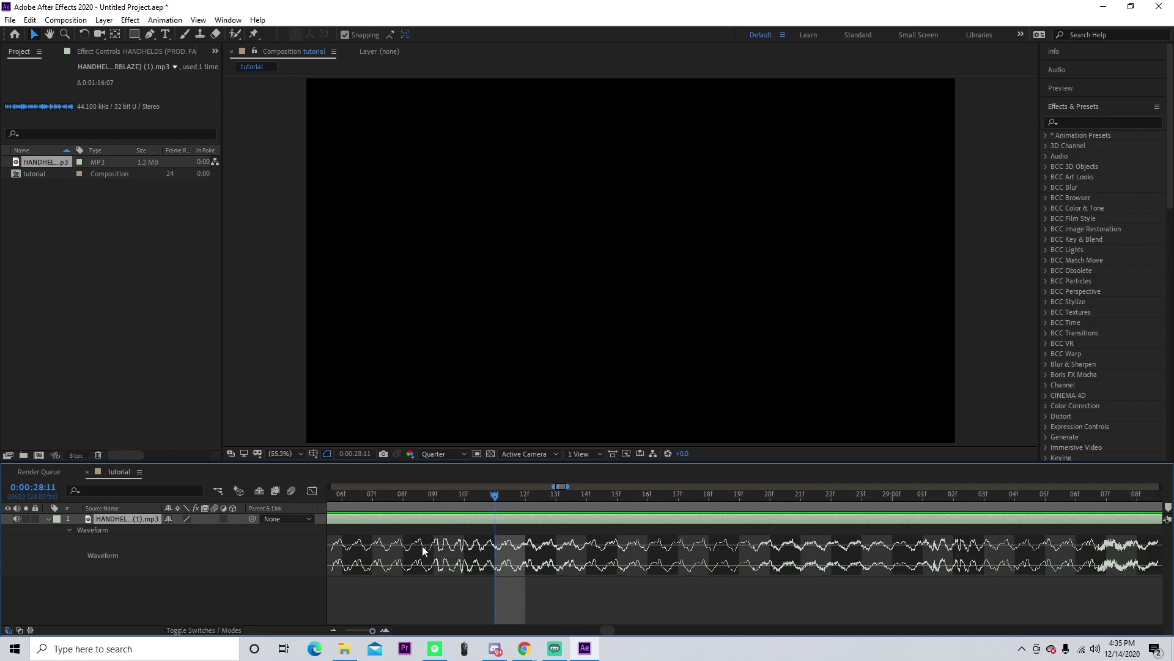
{"action": "left_click_drag", "start_coordinate": [438, 496], "coordinate": [417, 494]}
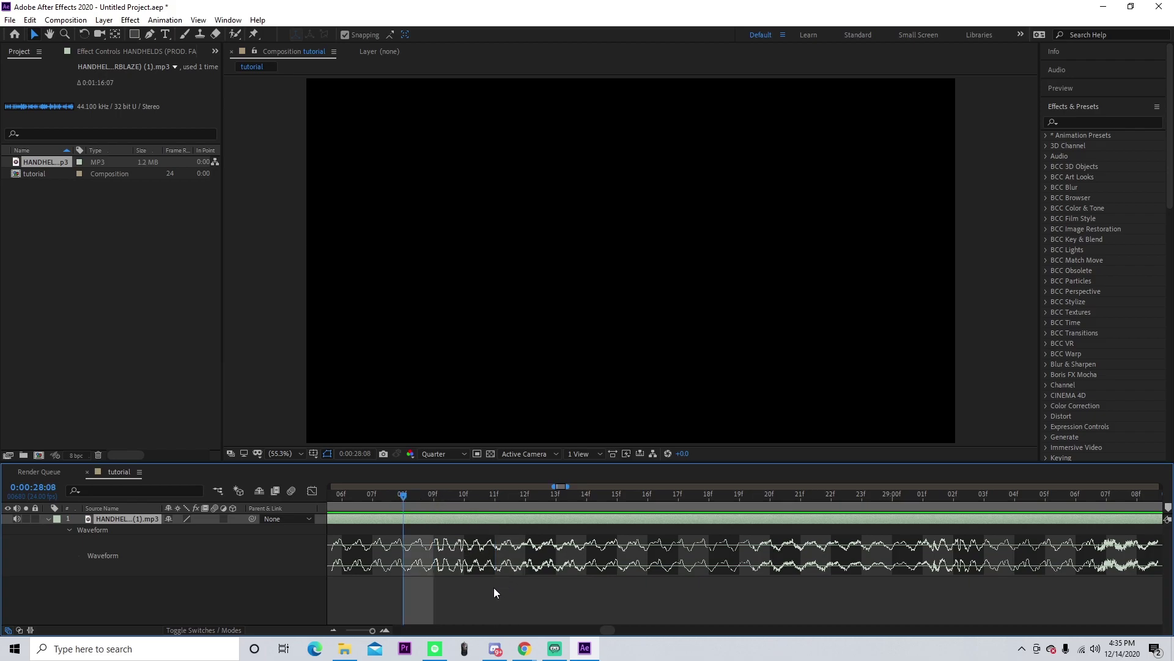
{"action": "left_click", "coordinate": [1169, 507]}
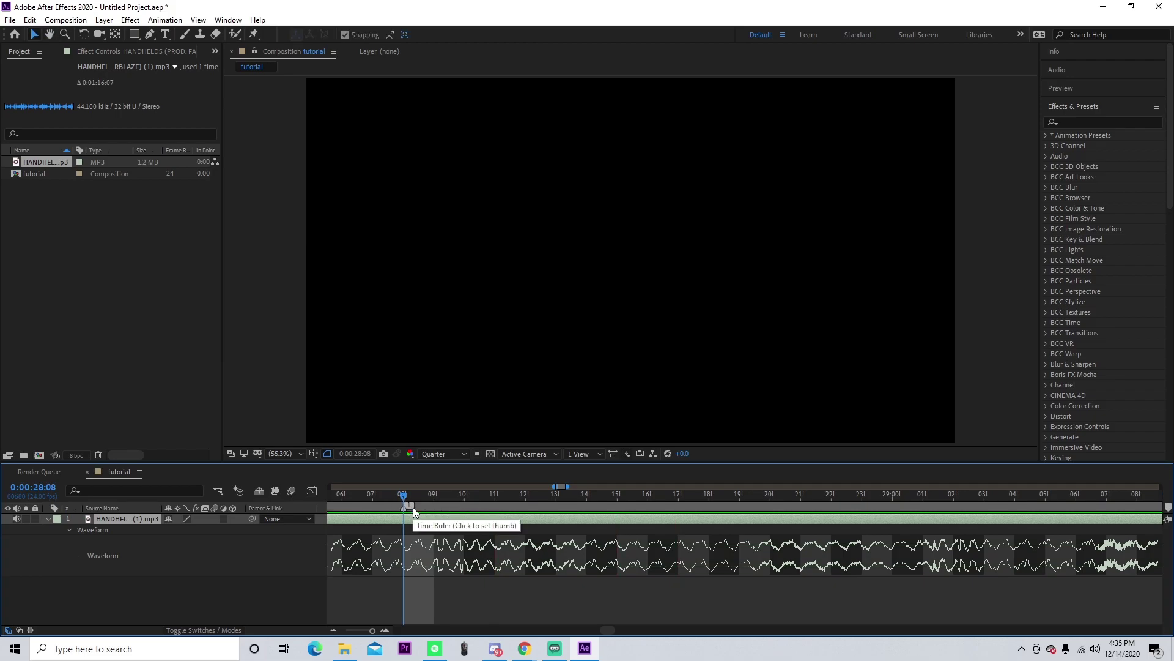
{"action": "left_click", "coordinate": [333, 630]}
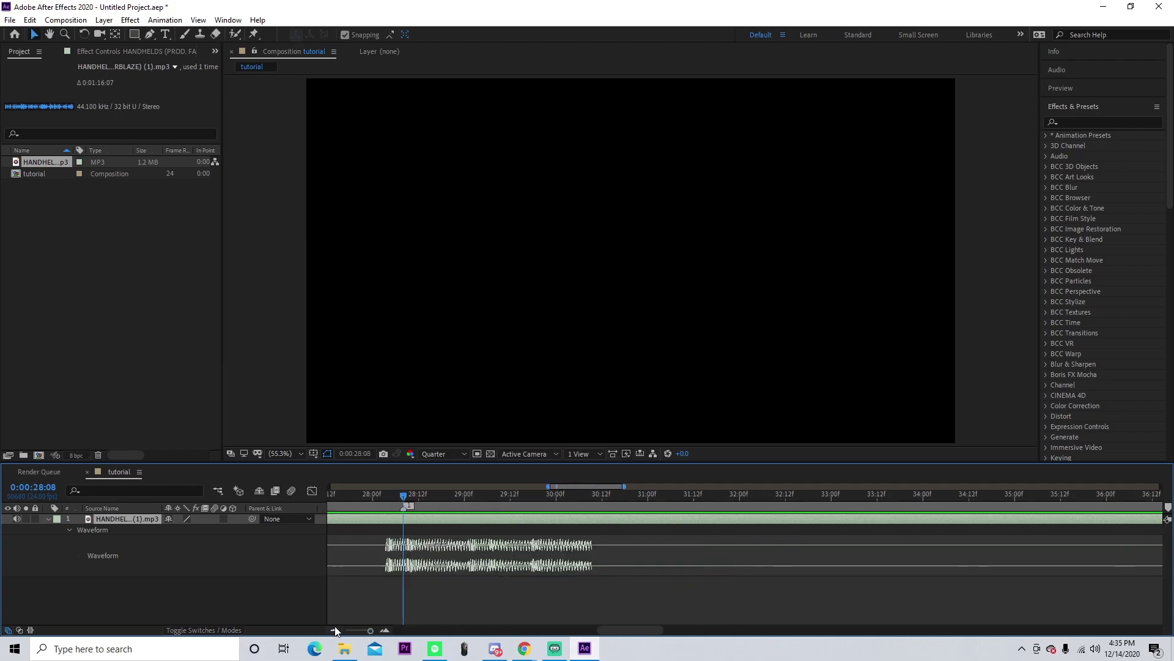
{"action": "key", "text": "l"}
{"action": "key", "text": "l"}
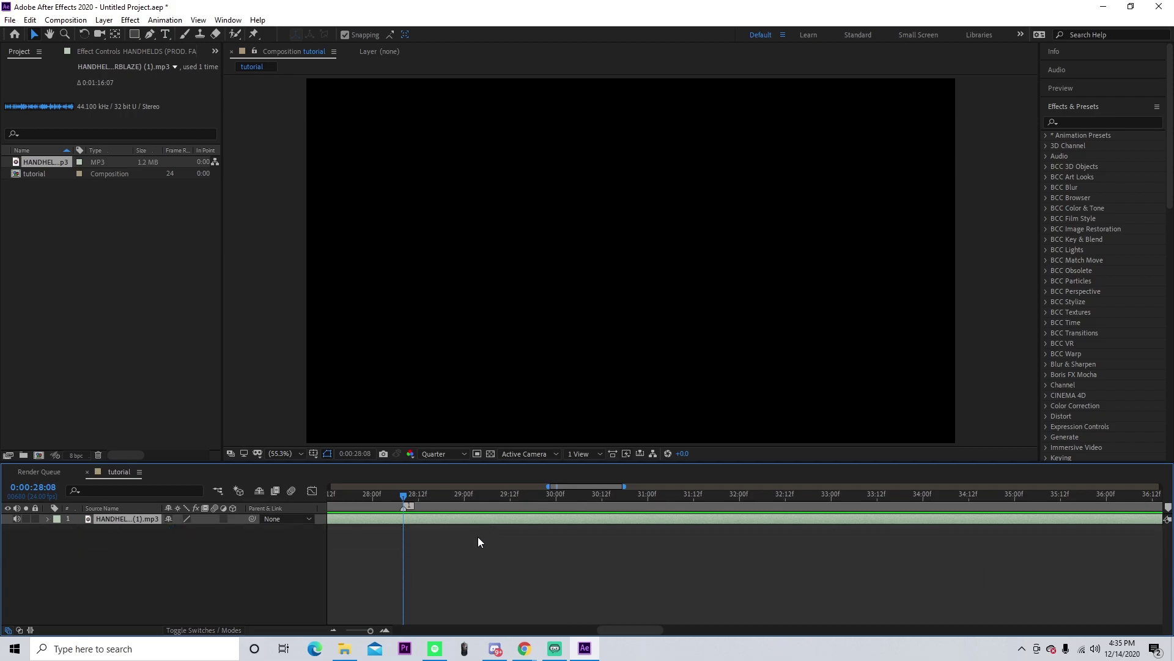
{"action": "left_click", "coordinate": [430, 589]}
- Add the CLIPS PHYSICS JUMP clip from File Explorer, starting around 16 seconds
{"action": "left_click", "coordinate": [344, 648]}
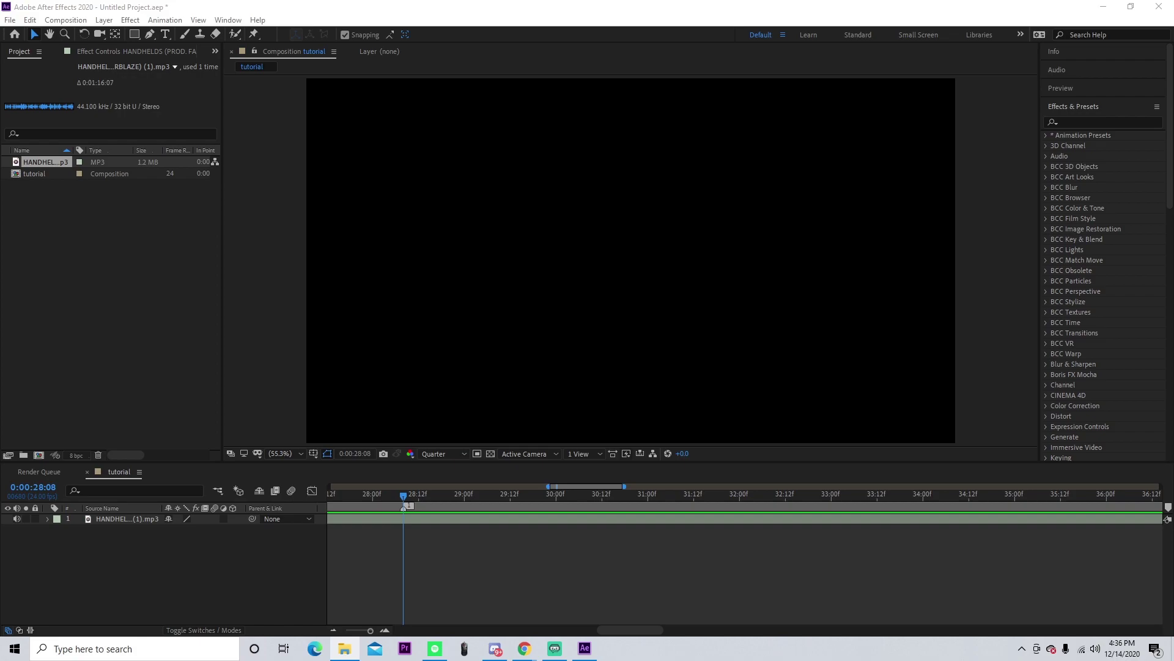
{"action": "left_click_drag", "start_coordinate": [3, 474], "coordinate": [423, 556]}
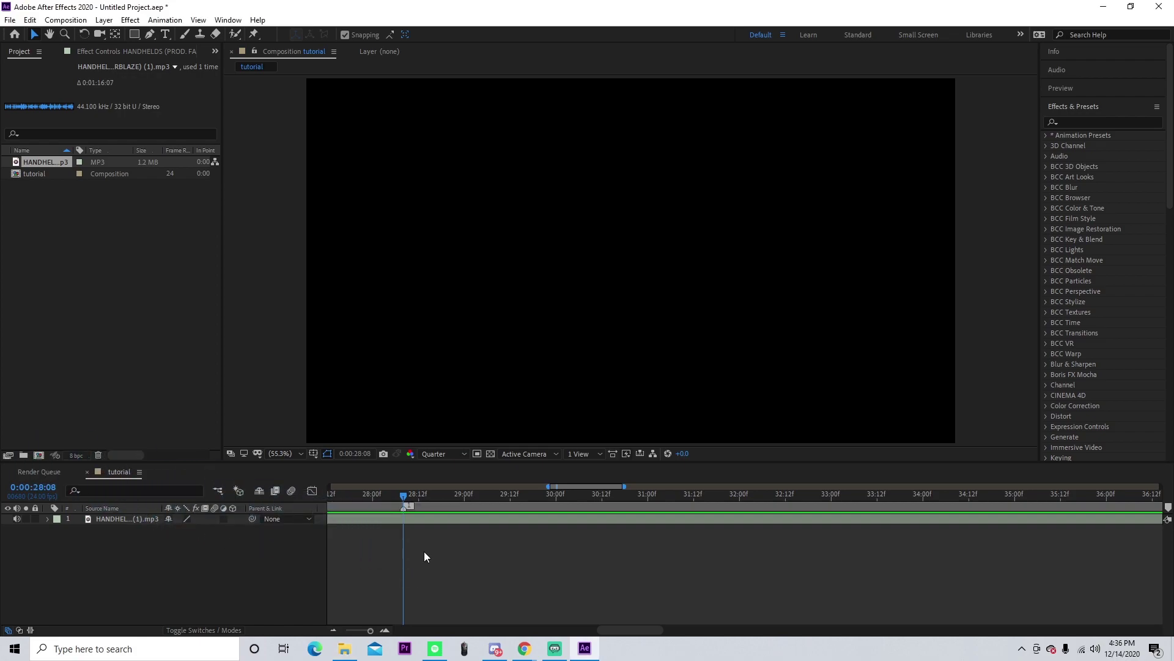
{"action": "left_click_drag", "start_coordinate": [414, 518], "coordinate": [543, 512]}
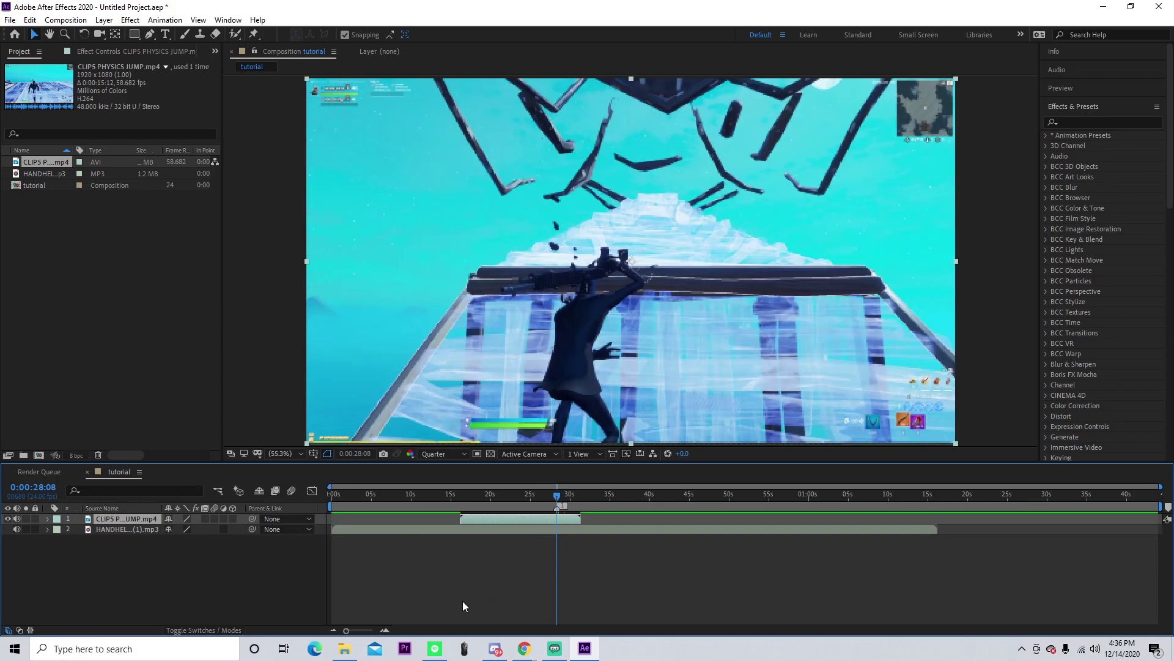
- Slide the CLIPS PHYSICS JUMP layer earlier and preview it against the 0:00:28:08 marker
{"action": "left_click", "coordinate": [384, 630]}
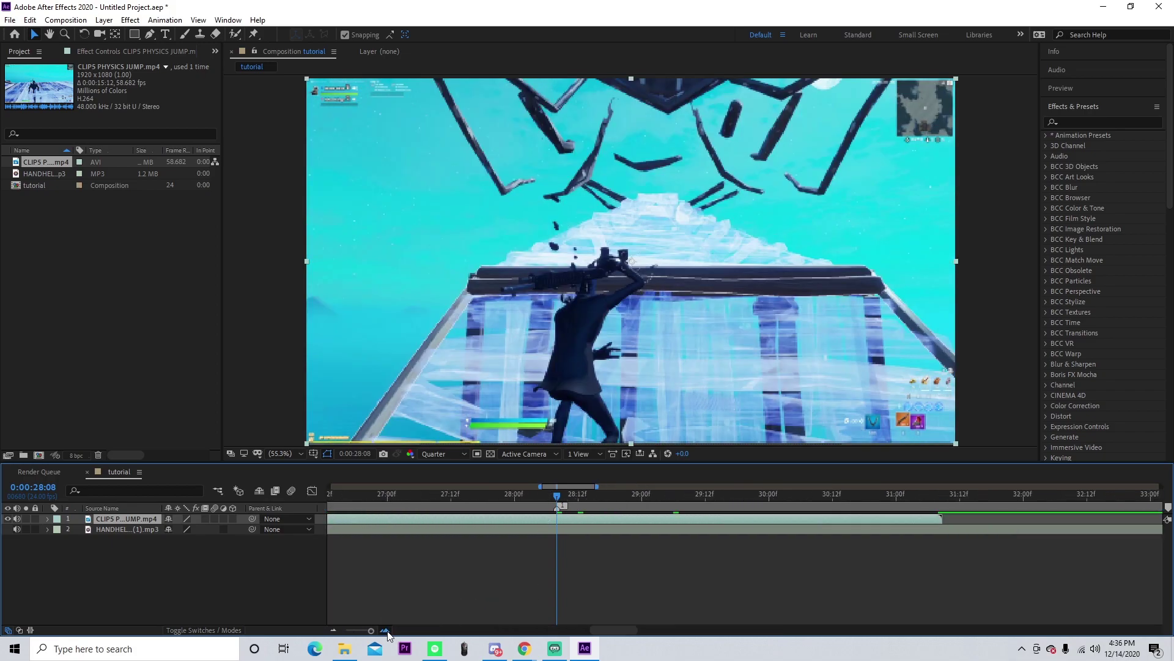
{"action": "left_click", "coordinate": [386, 631]}
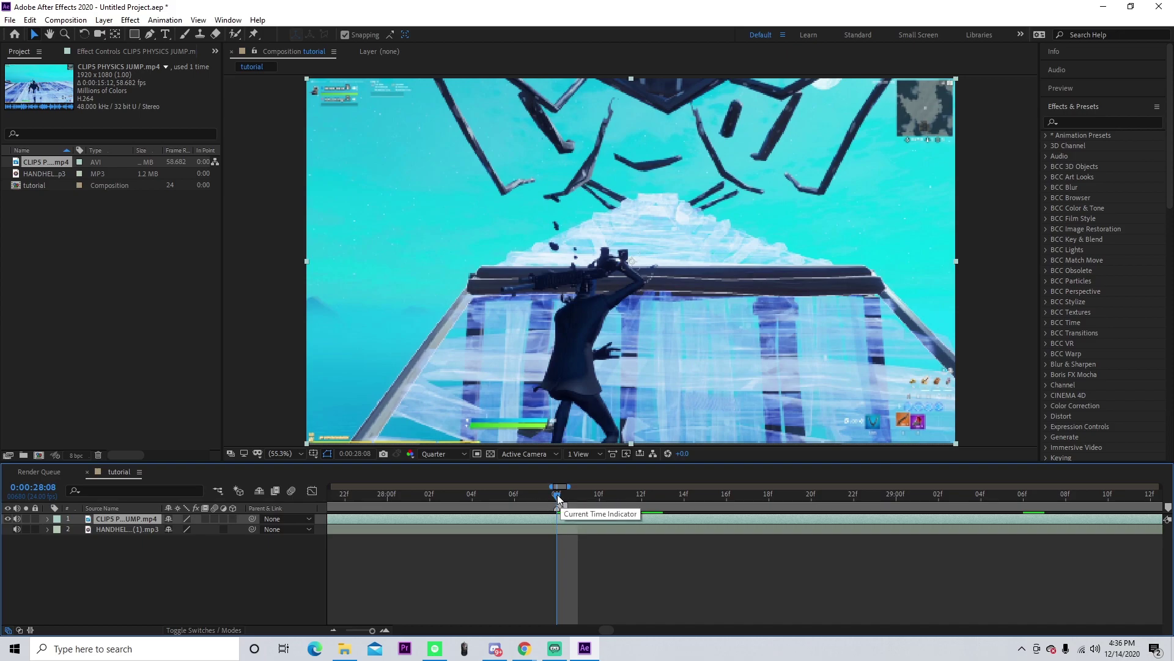
{"action": "left_click_drag", "start_coordinate": [557, 506], "coordinate": [710, 506]}
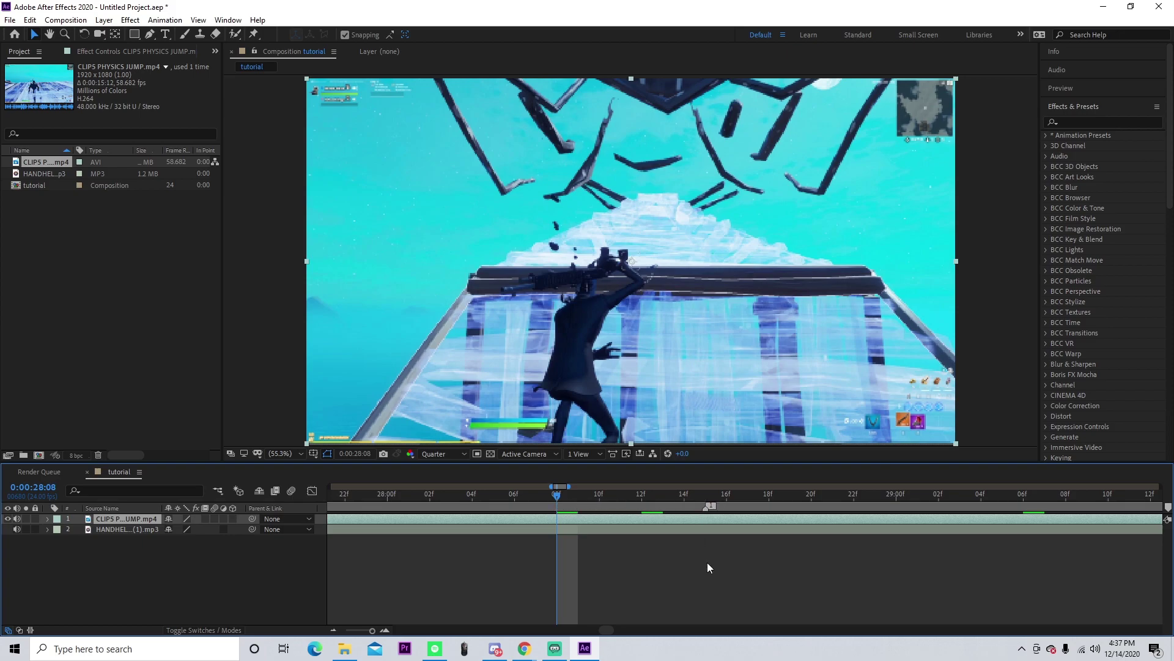
{"action": "key", "text": "ctrl+z"}
{"action": "left_click_drag", "start_coordinate": [676, 520], "coordinate": [537, 516]}
{"action": "left_click_drag", "start_coordinate": [614, 519], "coordinate": [505, 514]}
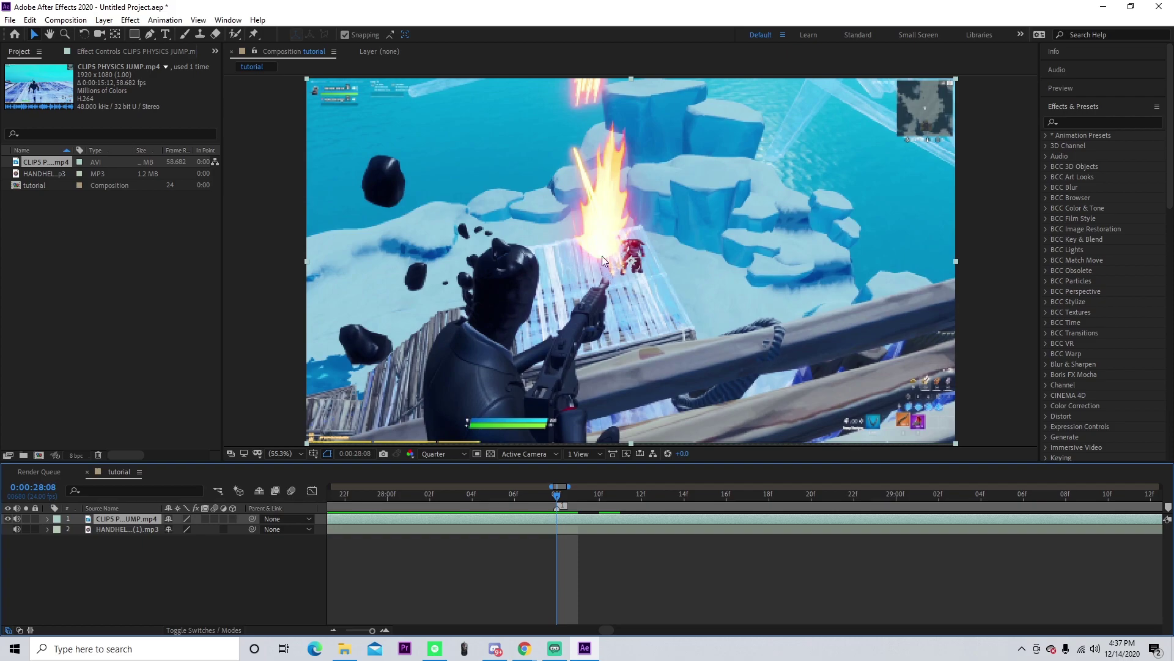
{"action": "left_click", "coordinate": [436, 496]}
{"action": "key", "text": "space"}
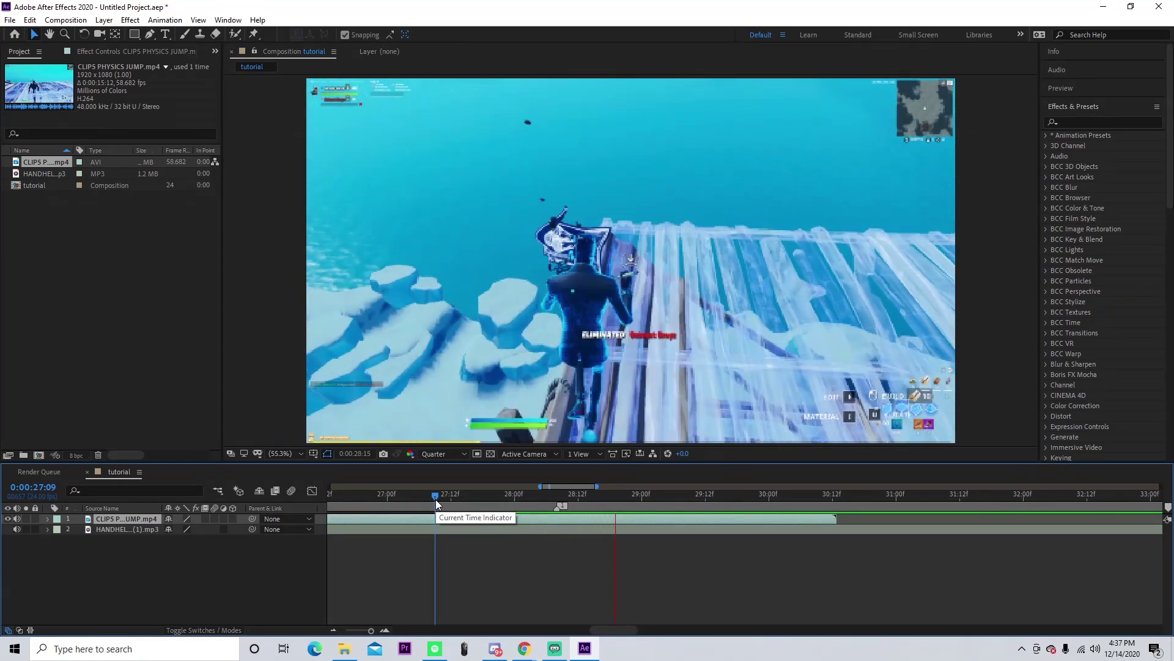
{"action": "left_click_drag", "start_coordinate": [542, 494], "coordinate": [557, 494]}
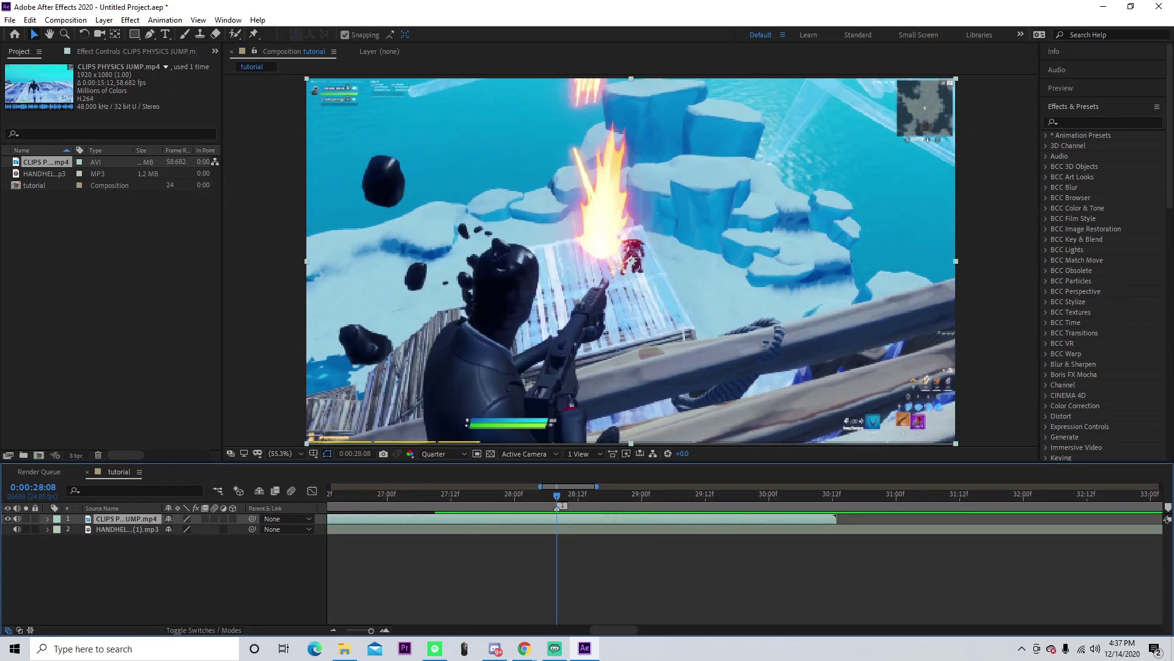
- Mute the clip's audio, split it at 0:00:23:06, and delete the unwanted piece
{"action": "left_click", "coordinate": [17, 519]}
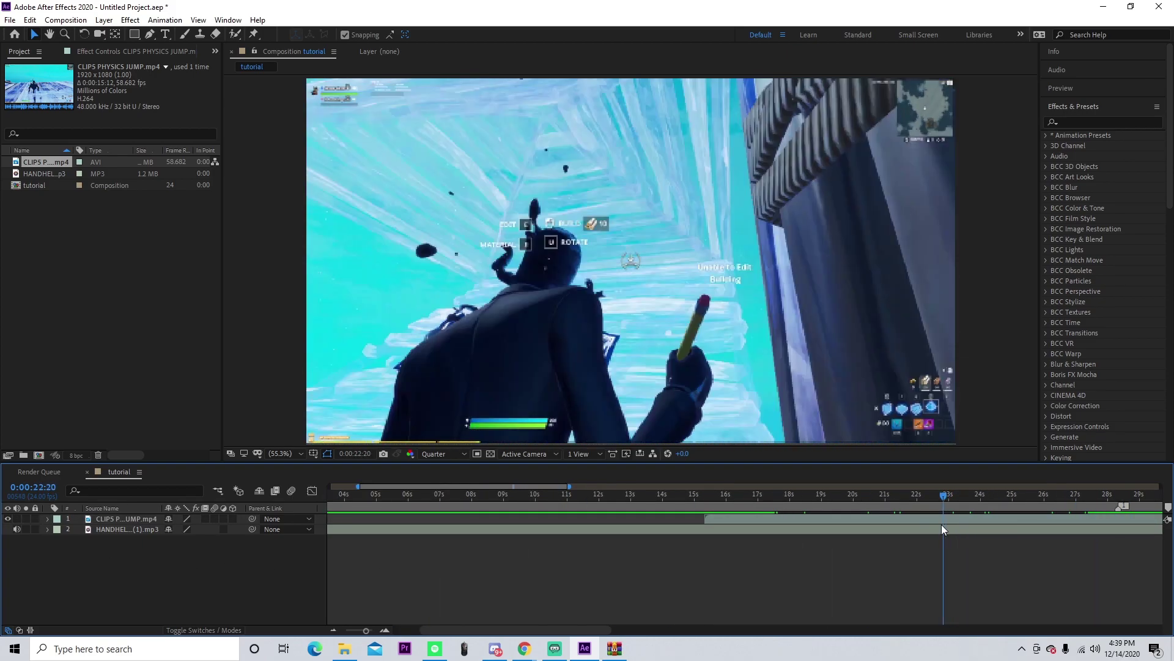
{"action": "mouse_move", "coordinate": [942, 525]}
{"action": "left_mouse_down"}
{"action": "mouse_move", "coordinate": [932, 526]}
{"action": "mouse_move", "coordinate": [957, 529]}
{"action": "left_mouse_up"}
{"action": "left_click", "coordinate": [960, 520]}
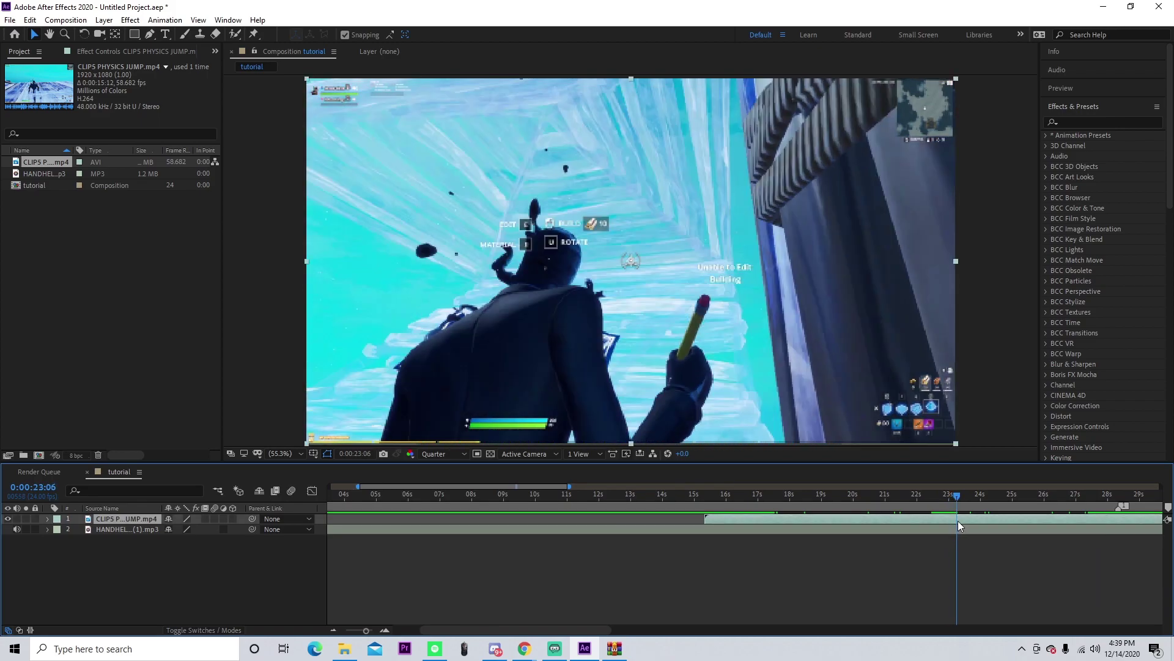
{"action": "key", "text": "ctrl+shift+d"}
{"action": "key", "text": "Delete"}
{"action": "scroll", "coordinate": [959, 502], "scroll_direction": "right", "scroll_amount": 5}
{"action": "left_click_drag", "start_coordinate": [576, 539], "coordinate": [1021, 576]}
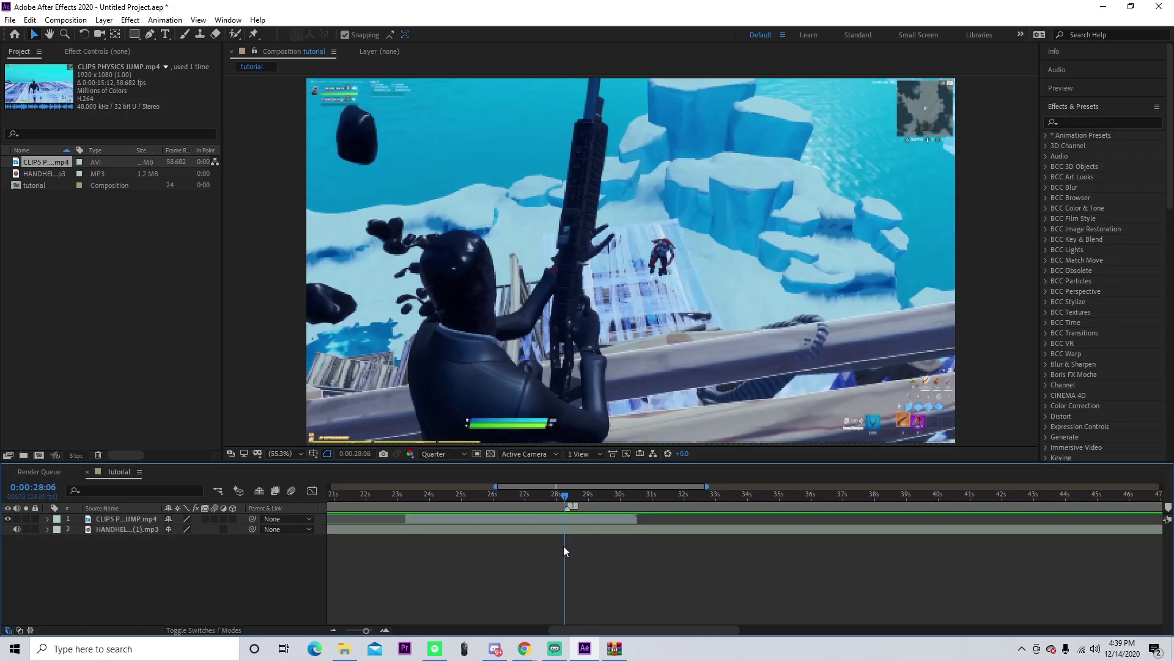
- Set the time near 0:00:28, zoom to individual frames, and select the gameplay layer
{"action": "left_click_drag", "start_coordinate": [563, 545], "coordinate": [567, 545]}
{"action": "left_click", "coordinate": [383, 626]}
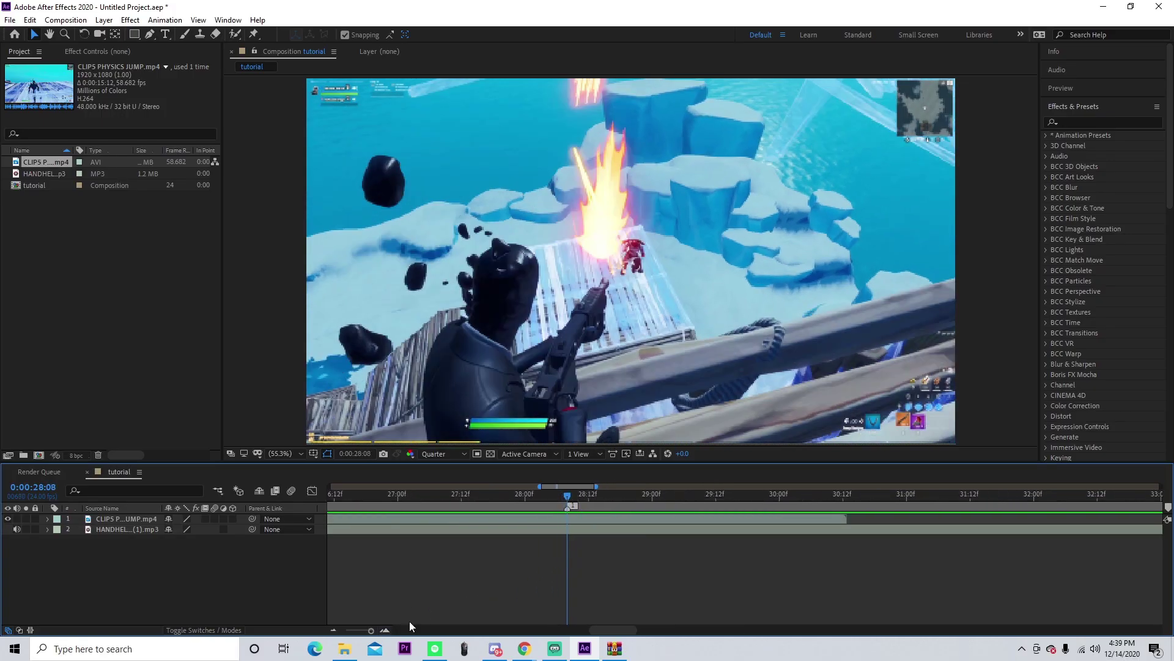
{"action": "left_click", "coordinate": [643, 520]}
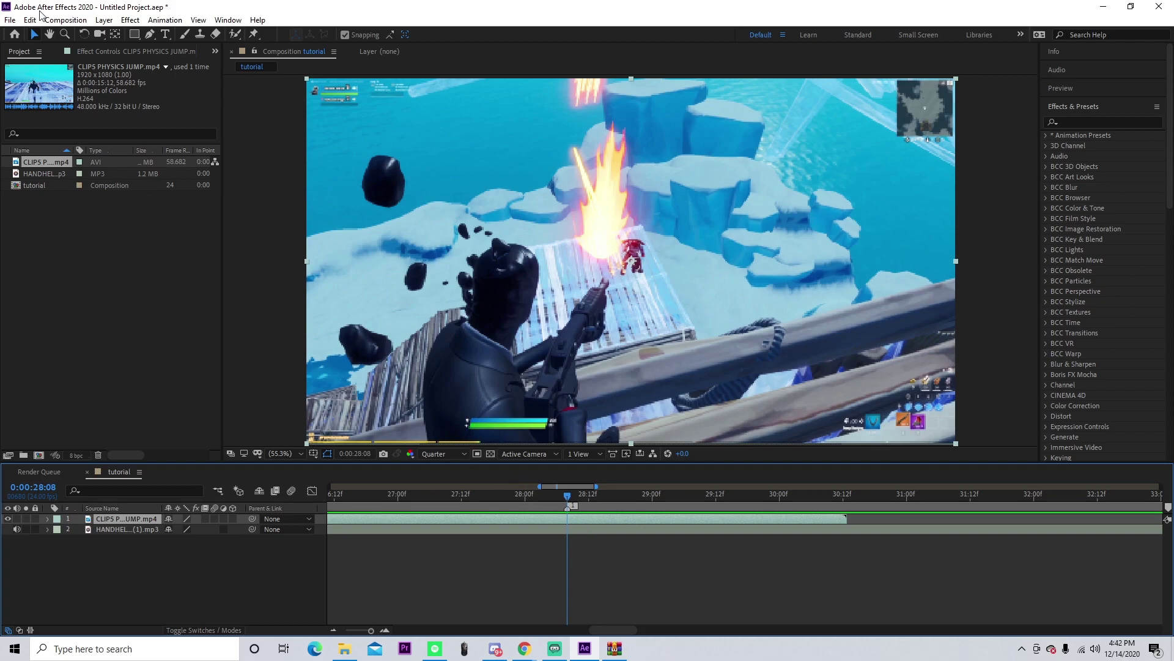
- Open Edit > Keyboard Shortcuts and check the Up and Down arrow key assignments
{"action": "left_click", "coordinate": [30, 20]}
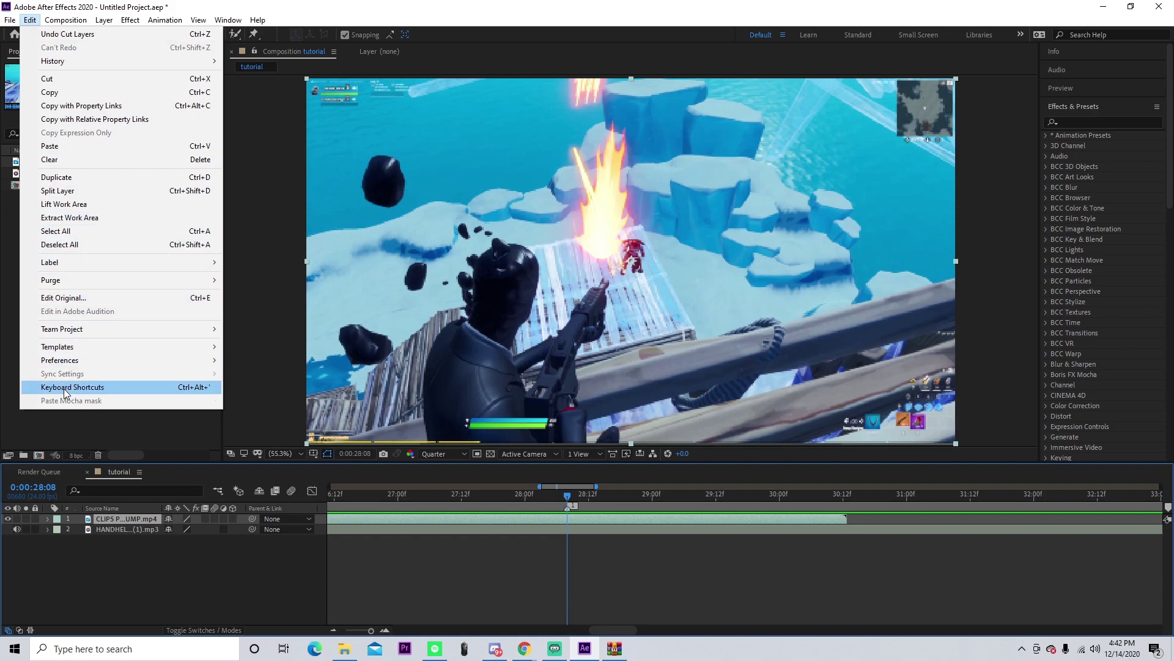
{"action": "left_click", "coordinate": [65, 387]}
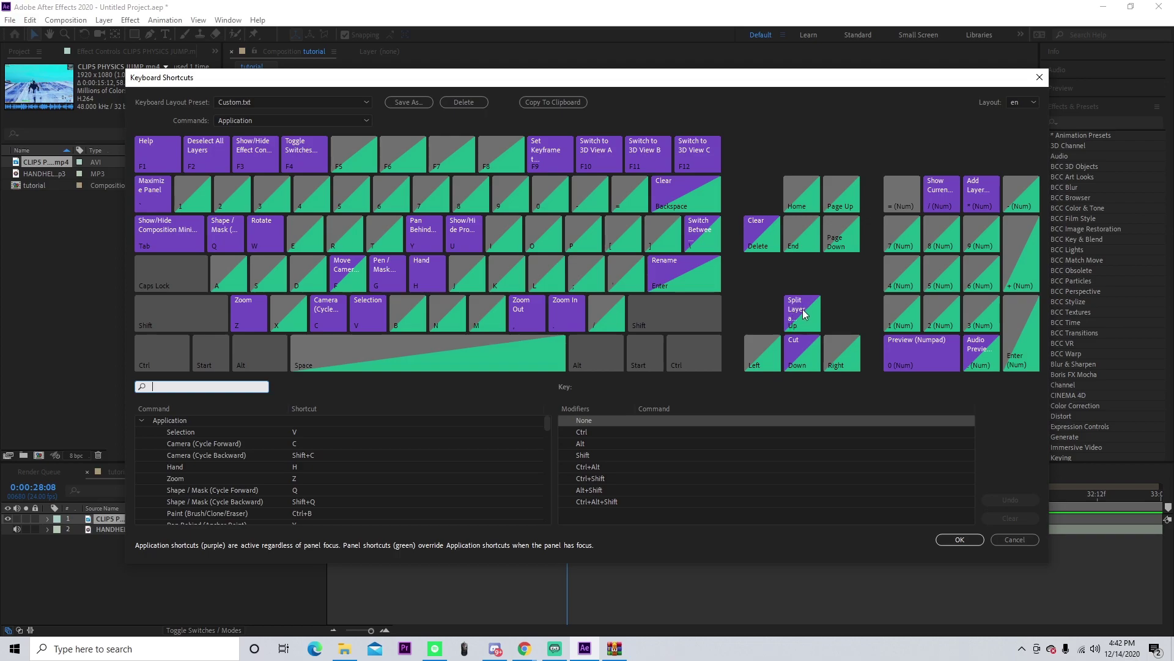
{"action": "mouse_move", "coordinate": [804, 314]}
{"action": "mouse_move", "coordinate": [805, 366]}
- Close the shortcut map, reselect the gameplay layer, and split it at 0:00:28:08
{"action": "left_click", "coordinate": [1039, 77]}
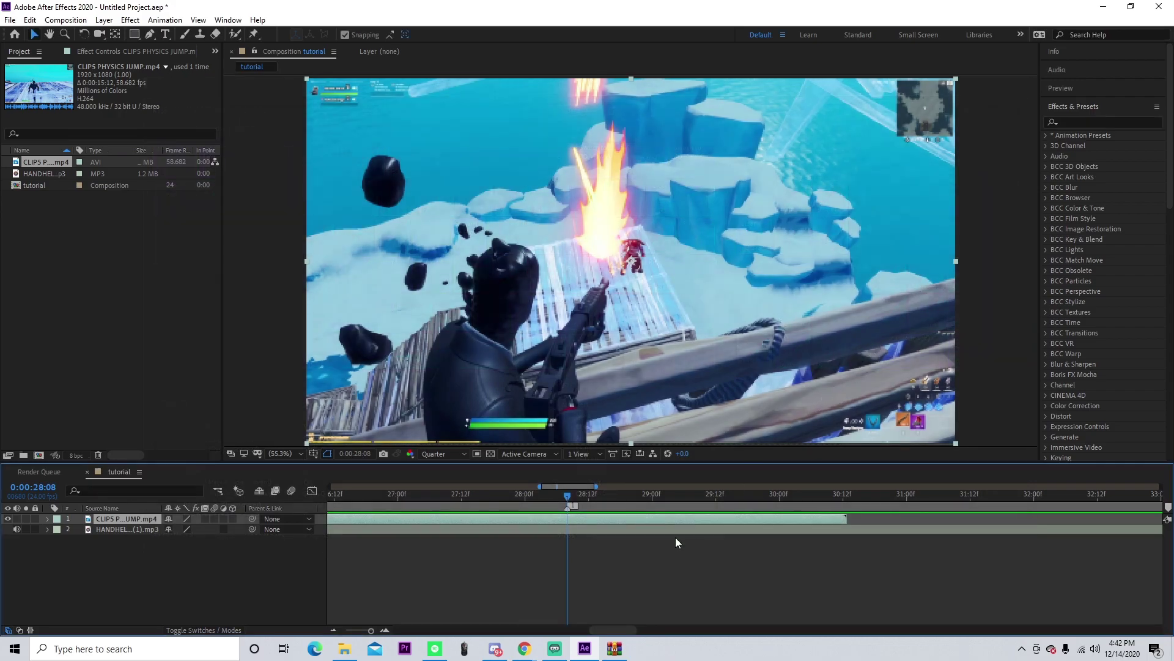
{"action": "left_click", "coordinate": [623, 538]}
{"action": "left_click", "coordinate": [627, 519]}
{"action": "key", "text": "ctrl+shift+d"}
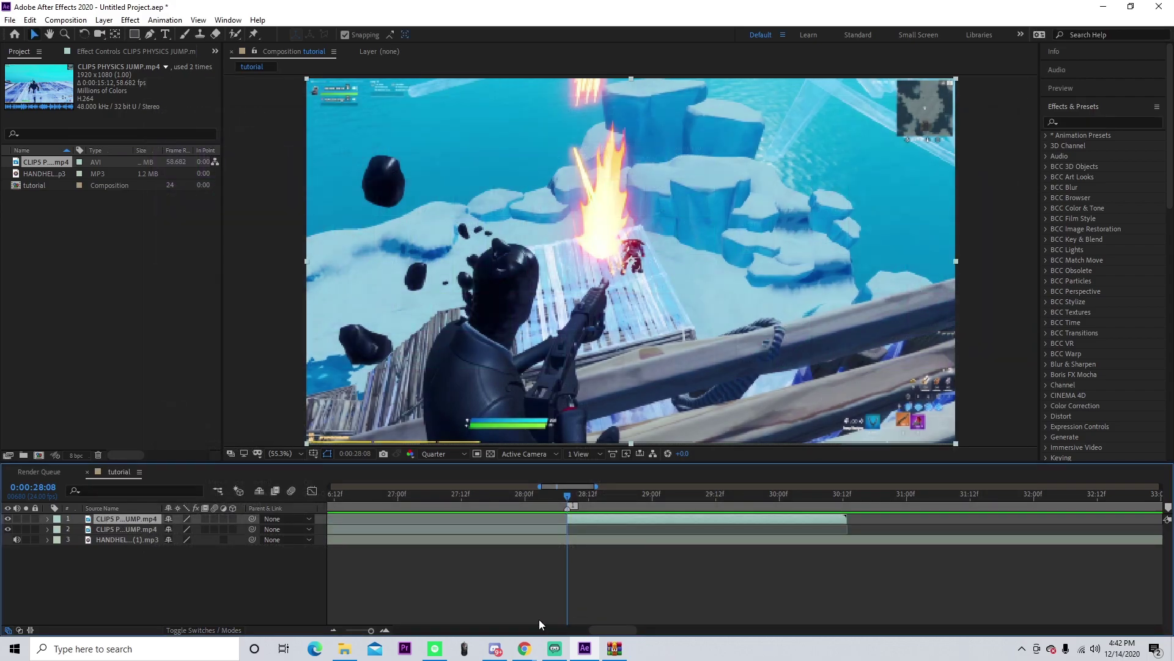
{"action": "key", "text": "equal"}
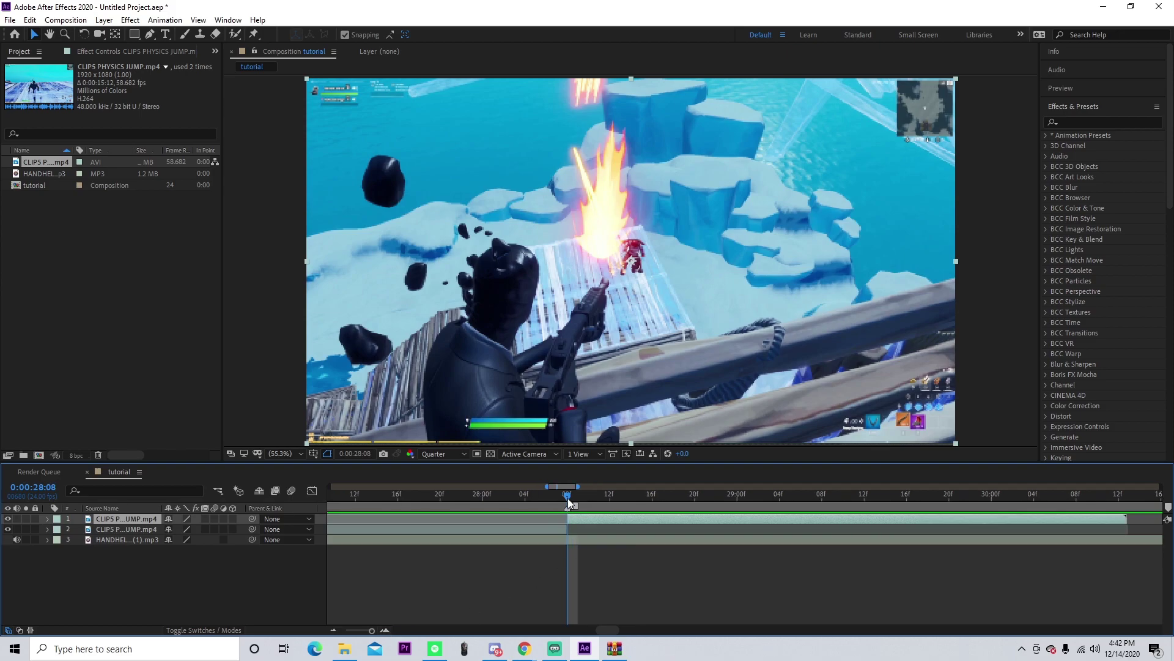
- Reveal the music waveform and add a composition marker on the beat at 0:00:29:00
{"action": "left_click", "coordinate": [385, 630]}
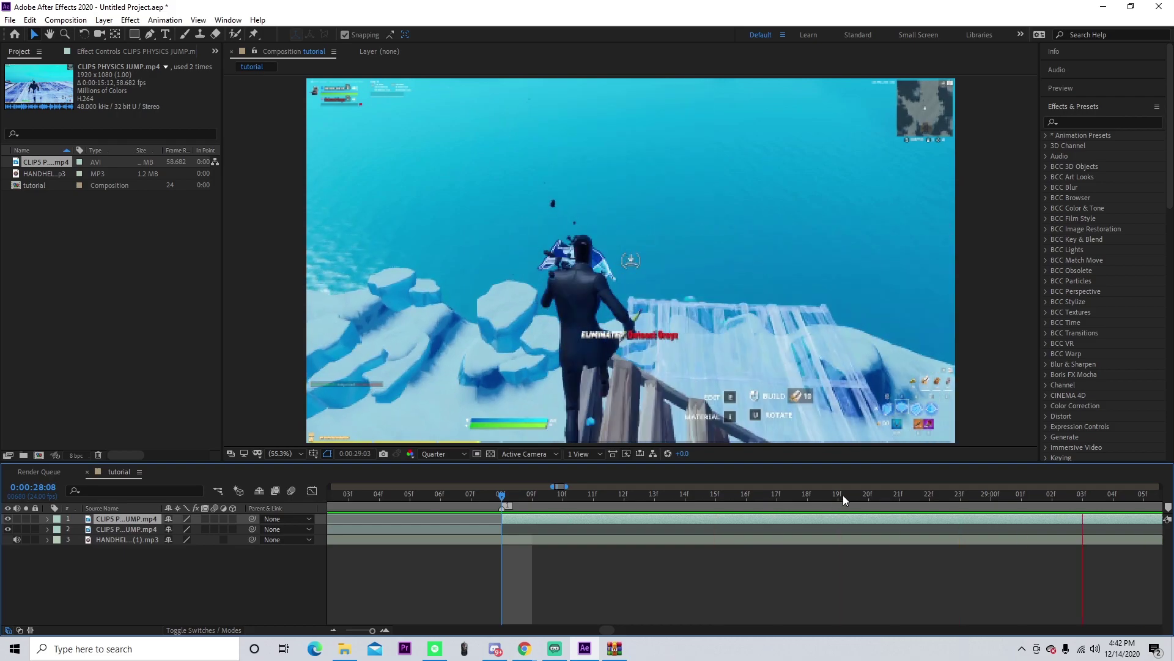
{"action": "left_click", "coordinate": [990, 497]}
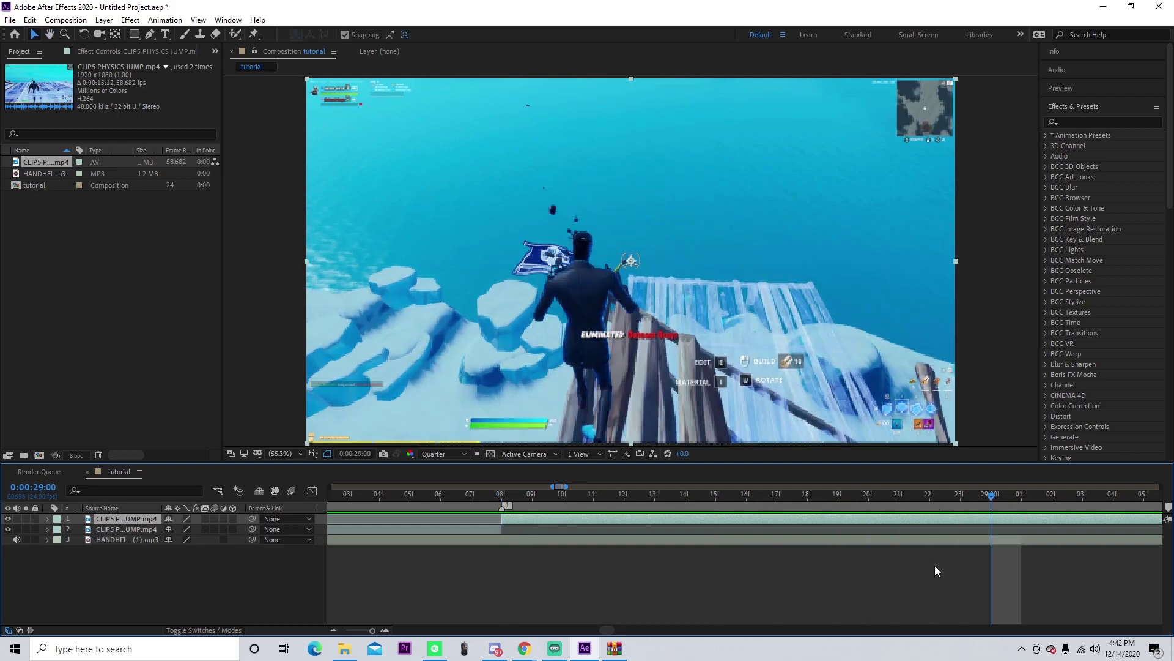
{"action": "left_click", "coordinate": [963, 541]}
{"action": "key", "text": "l"}
{"action": "key", "text": "l"}
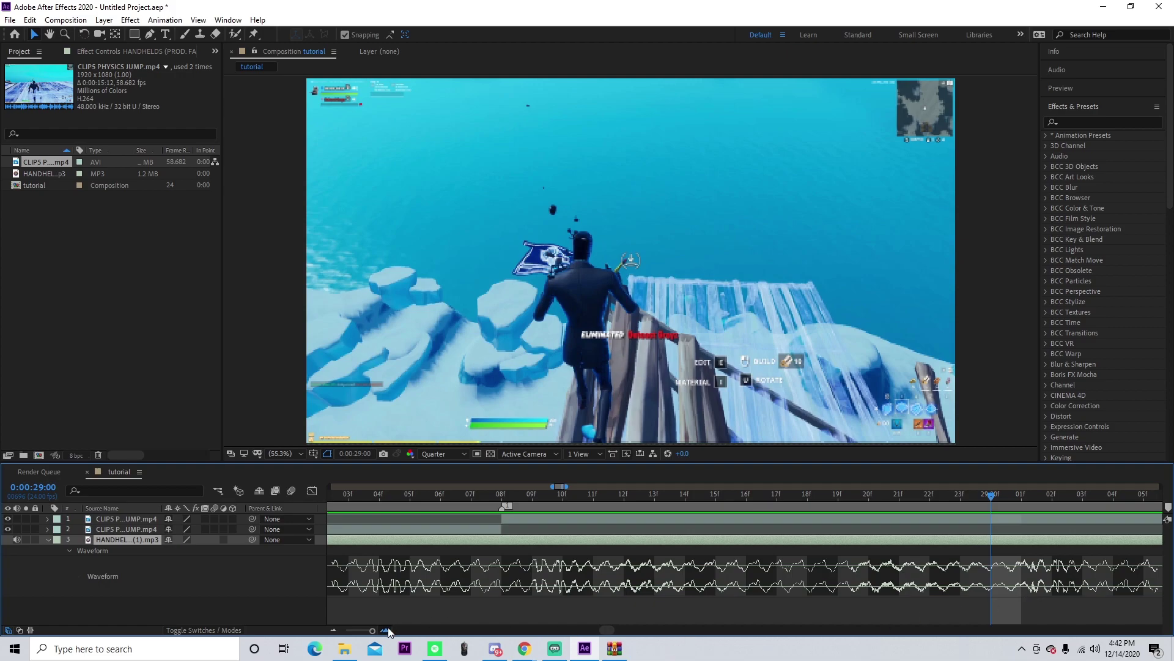
{"action": "left_click_drag", "start_coordinate": [990, 494], "coordinate": [848, 528]}
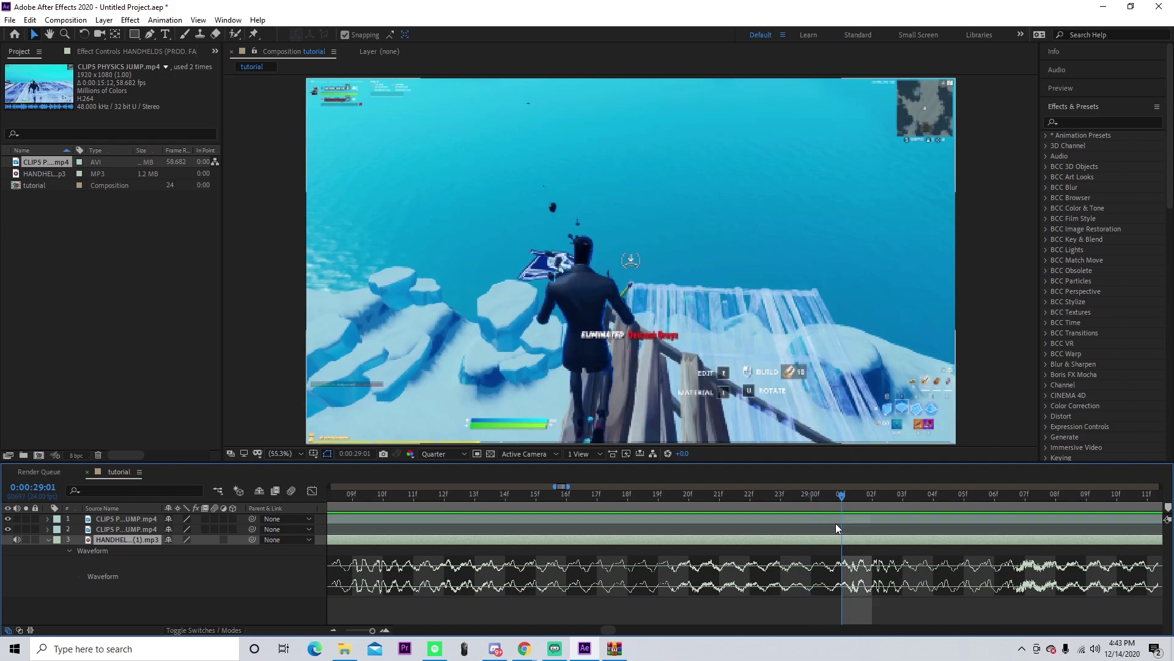
{"action": "key", "text": "Page_Up"}
{"action": "key", "text": "shift+2"}
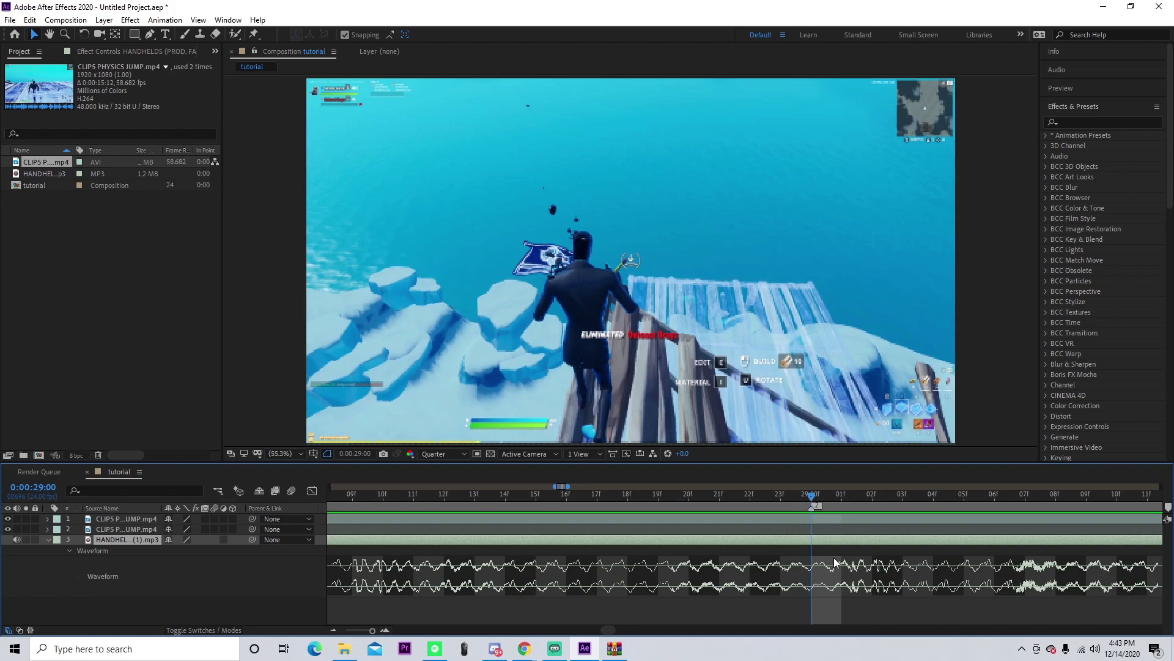
- Zoom out and split the upper gameplay layer at 0:00:29:00
{"action": "left_click", "coordinate": [332, 630]}
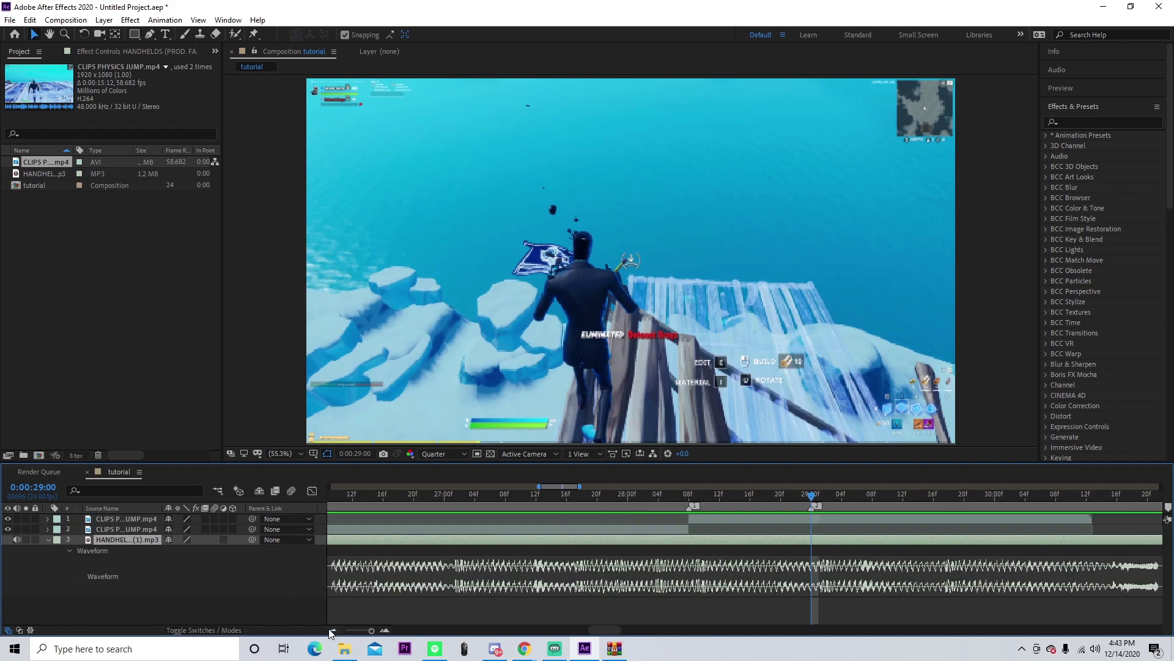
{"action": "left_click", "coordinate": [834, 518]}
{"action": "key", "text": "ctrl+shift+d"}
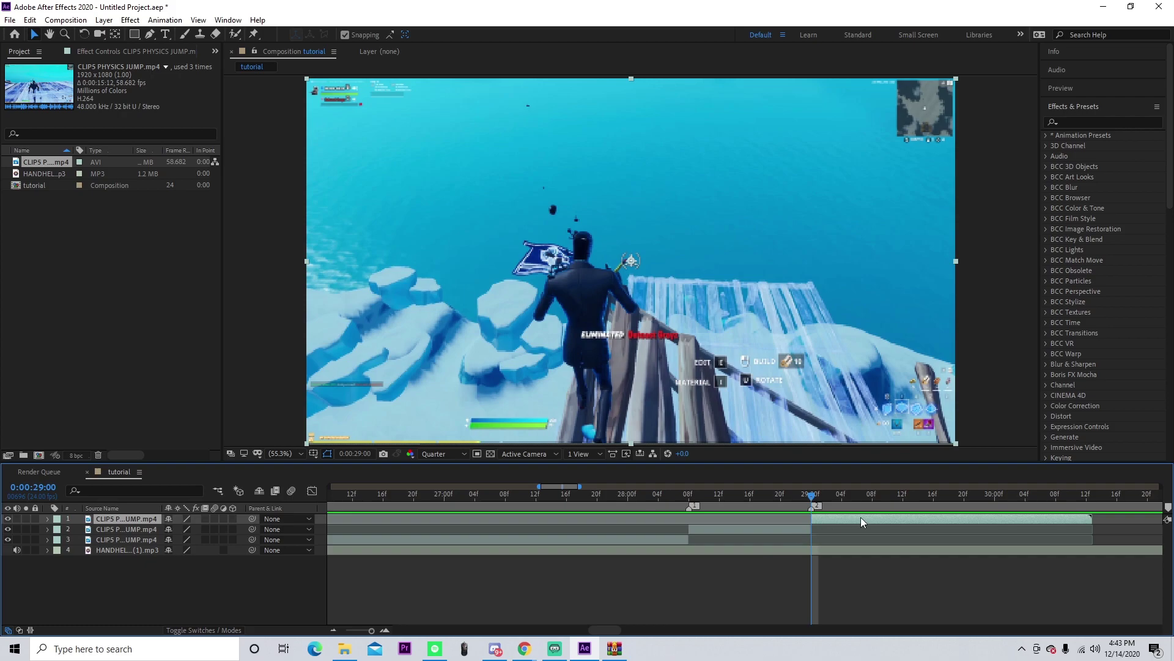
- Remove the gameplay piece after 0:00:29:00 using Edit > Cut
{"action": "key", "text": "j"}
{"action": "key", "text": "k"}
{"action": "key", "text": "Delete"}
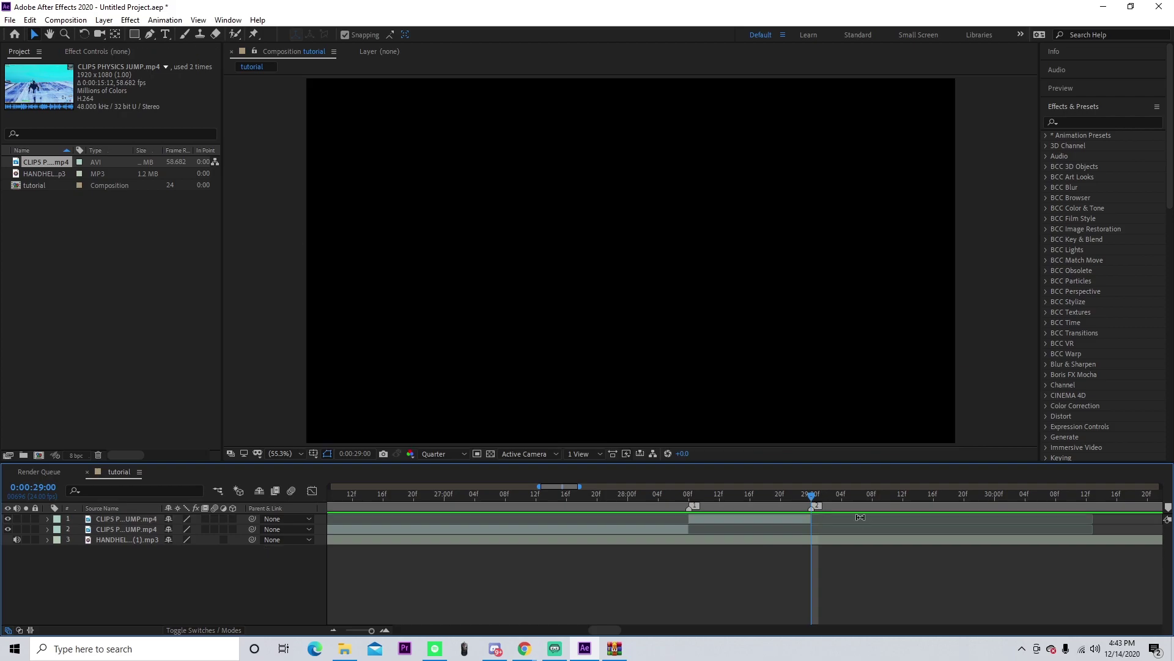
{"action": "key", "text": "ctrl+z"}
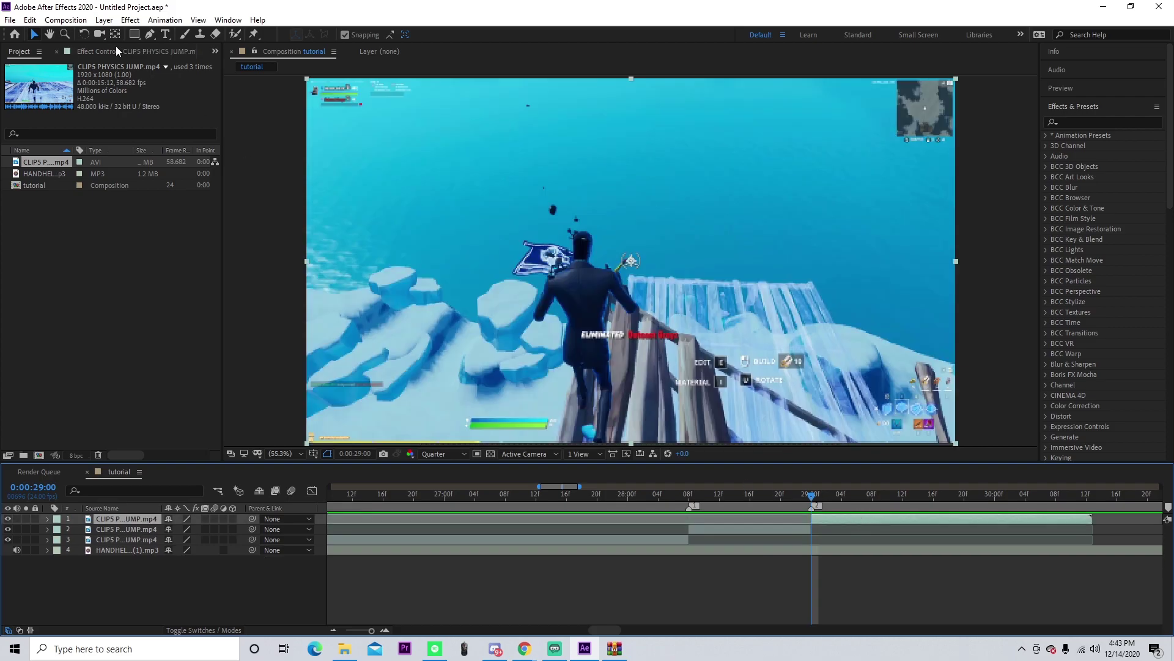
{"action": "left_click", "coordinate": [30, 19]}
{"action": "left_click", "coordinate": [98, 78]}
- Enable time remapping on the 28:08–29:00 slice from its start frame
{"action": "left_click", "coordinate": [708, 514]}
{"action": "key", "text": "i"}
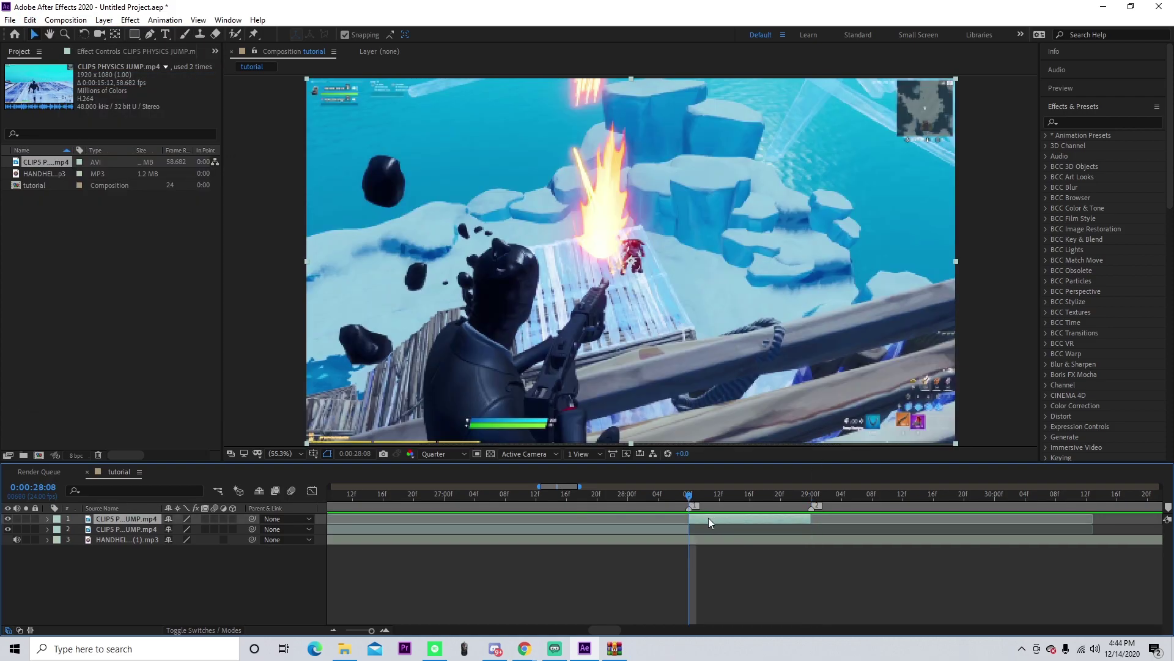
{"action": "key", "text": "ctrl+alt+t"}
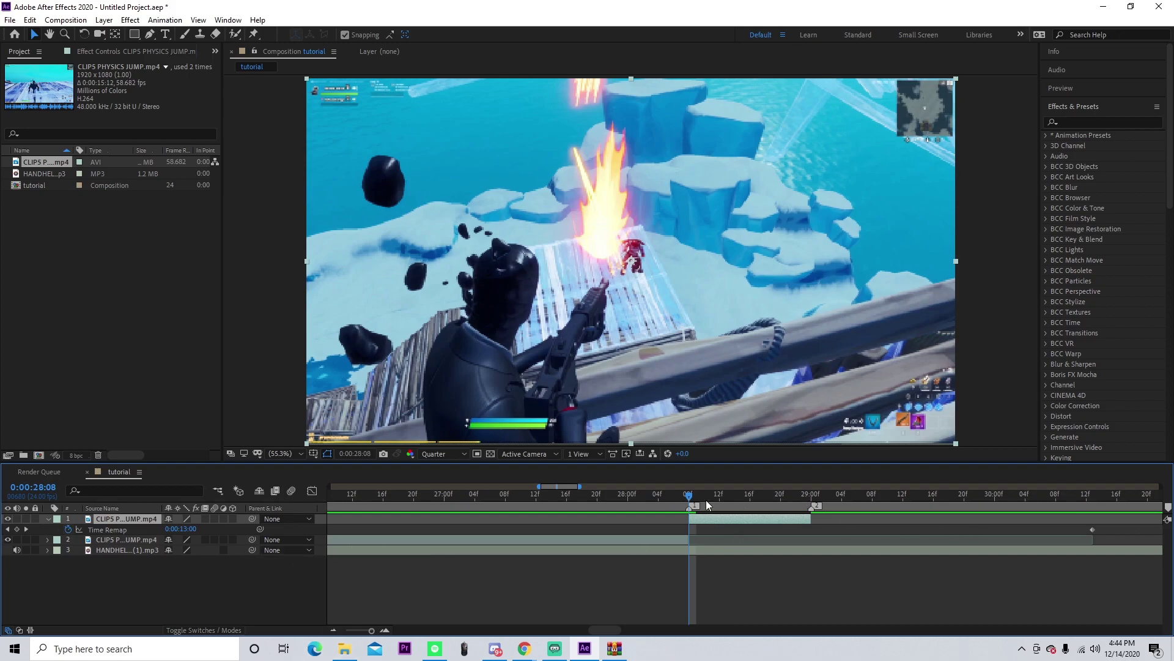
- Add Time Remap keyframes at 0:00:28:08 and 0:00:28:23, and remove the 30:13 and end keyframes
{"action": "left_click", "coordinate": [16, 529]}
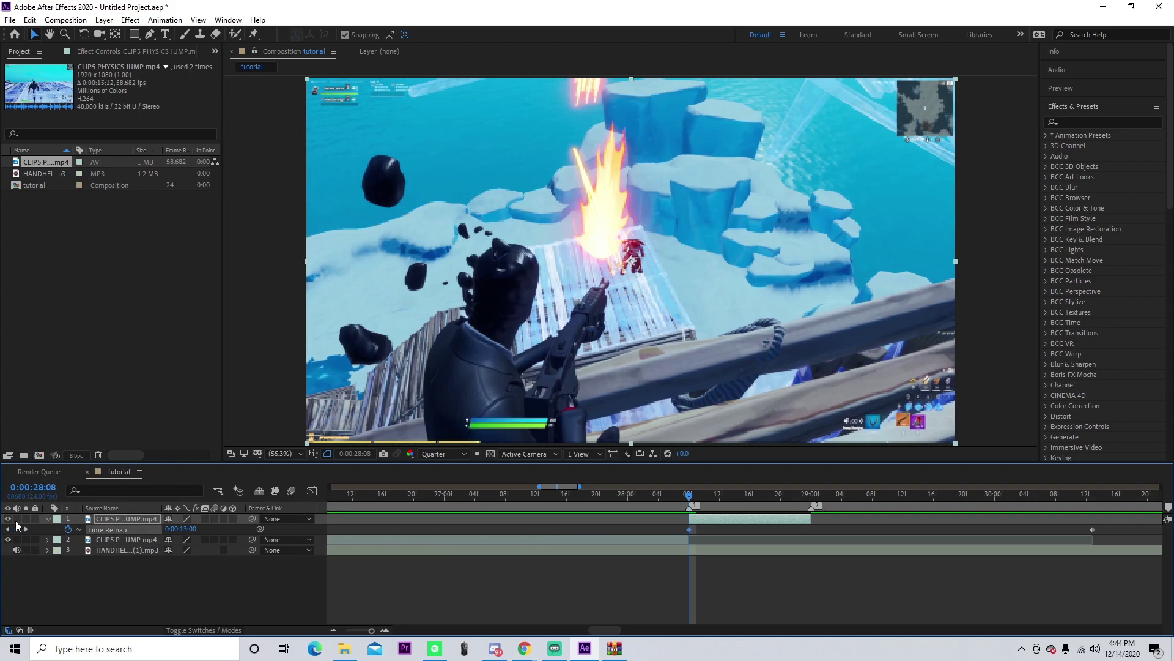
{"action": "left_click_drag", "start_coordinate": [772, 496], "coordinate": [804, 498]}
{"action": "left_click", "coordinate": [16, 529]}
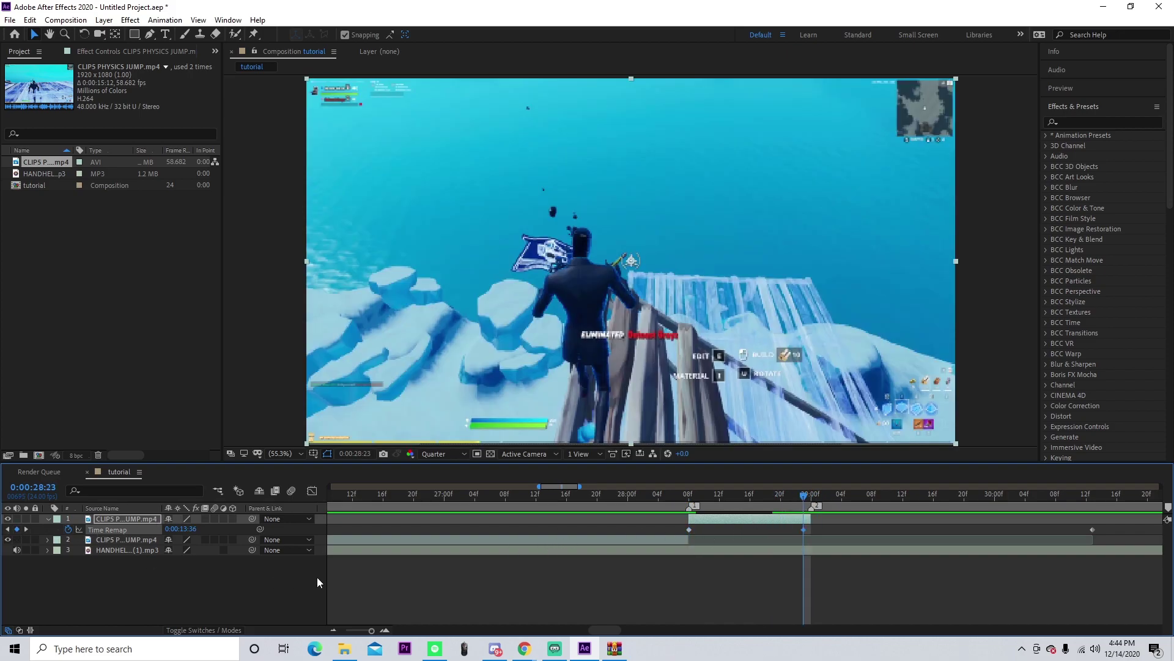
{"action": "left_click", "coordinate": [26, 529]}
{"action": "left_click", "coordinate": [17, 531]}
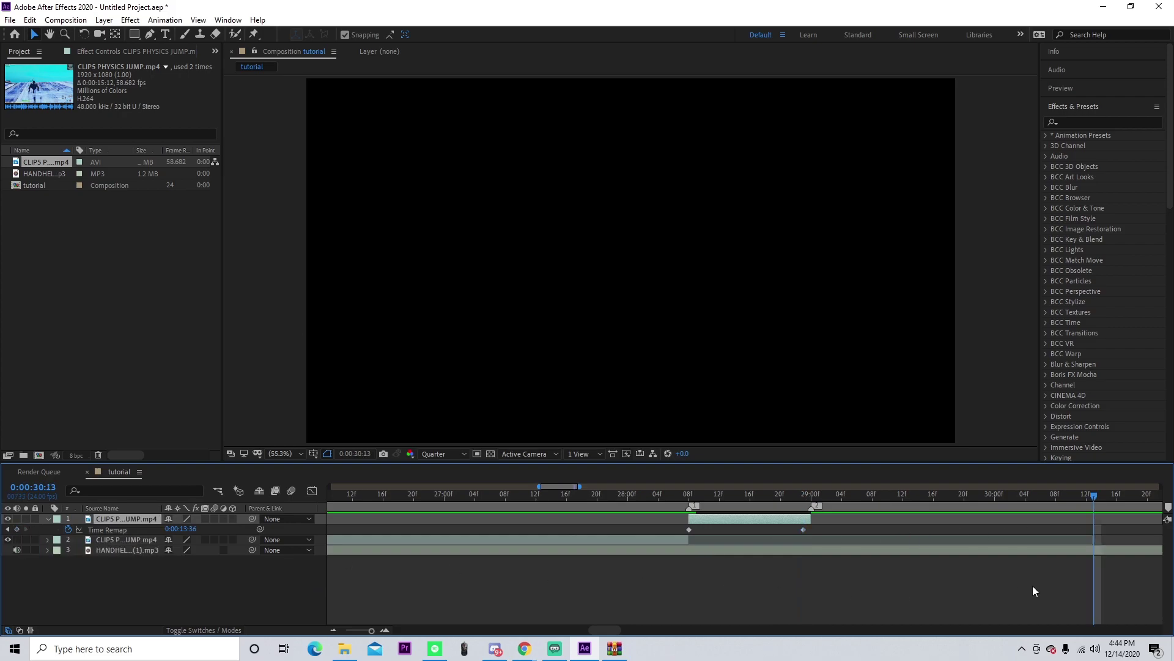
{"action": "left_click", "coordinate": [334, 630]}
{"action": "left_click", "coordinate": [334, 630]}
{"action": "left_click", "coordinate": [334, 630]}
- Delete the stray Time Remap keyframe near 15 seconds and shift the short clip later
{"action": "left_click", "coordinate": [634, 530]}
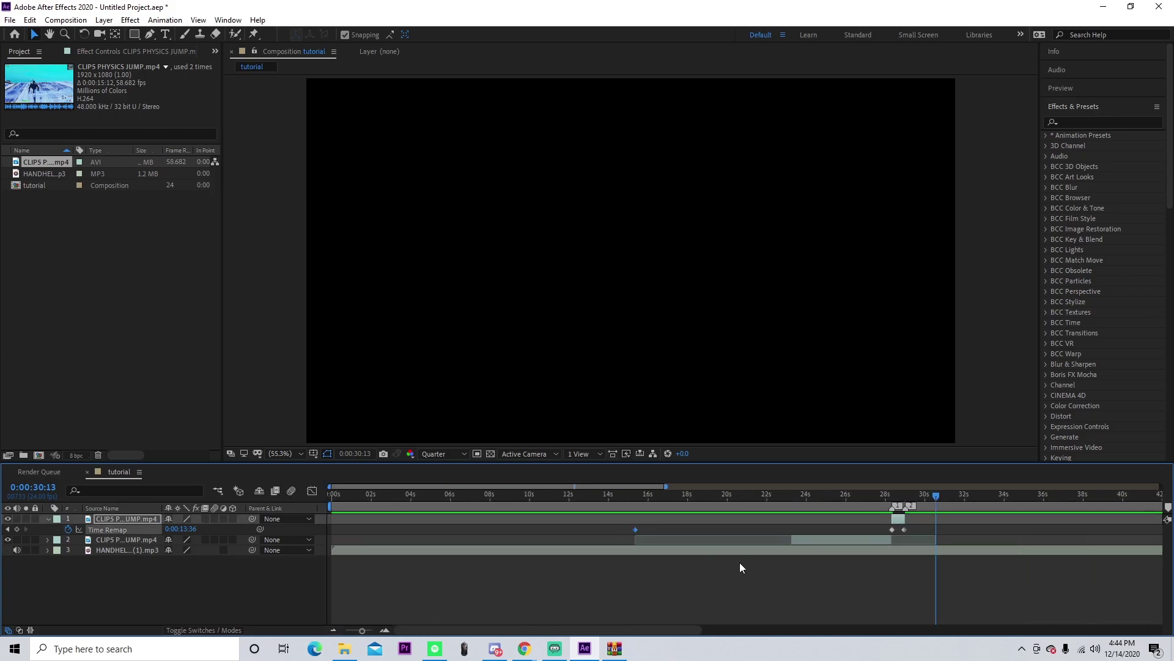
{"action": "key", "text": "Delete"}
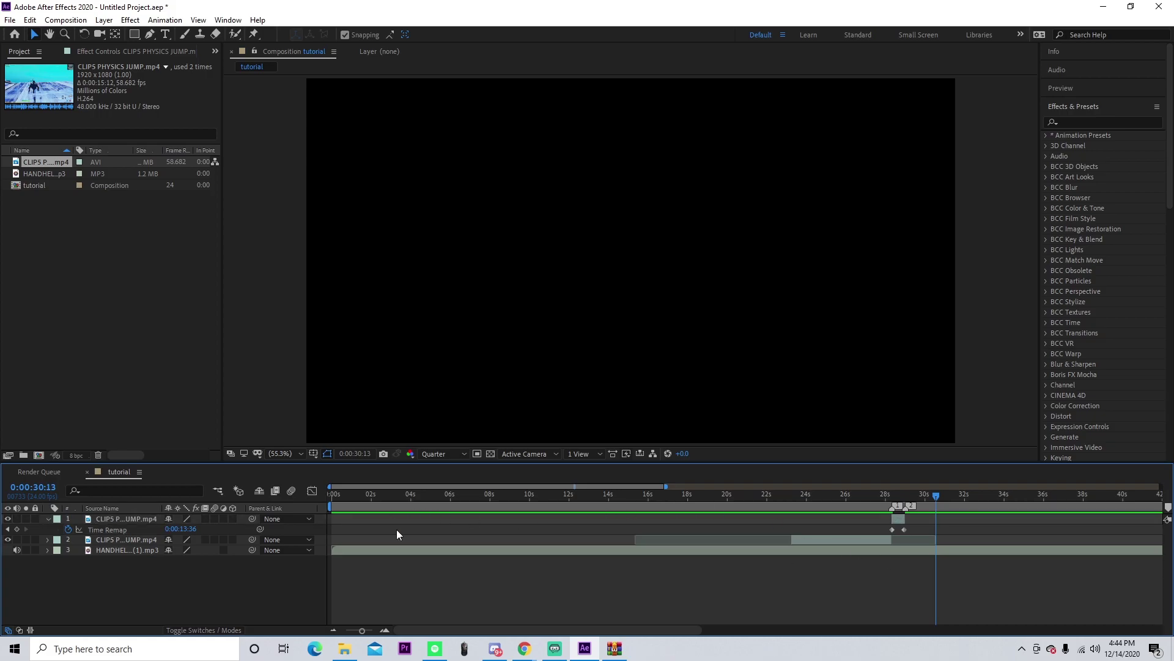
{"action": "left_click_drag", "start_coordinate": [902, 521], "coordinate": [1144, 519]}
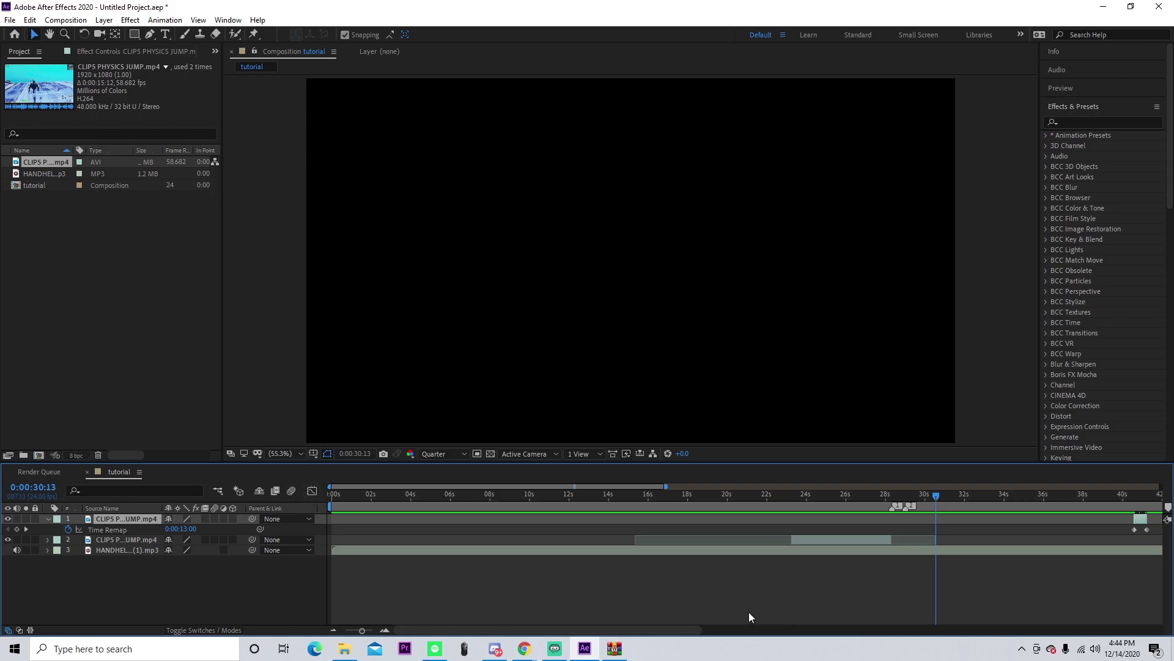
- Adjust the Time Remap value at the second keyframe after 0:00:28:08
{"action": "scroll", "coordinate": [554, 494], "scroll_direction": "up", "scroll_amount": 3}
{"action": "left_click", "coordinate": [554, 494]}
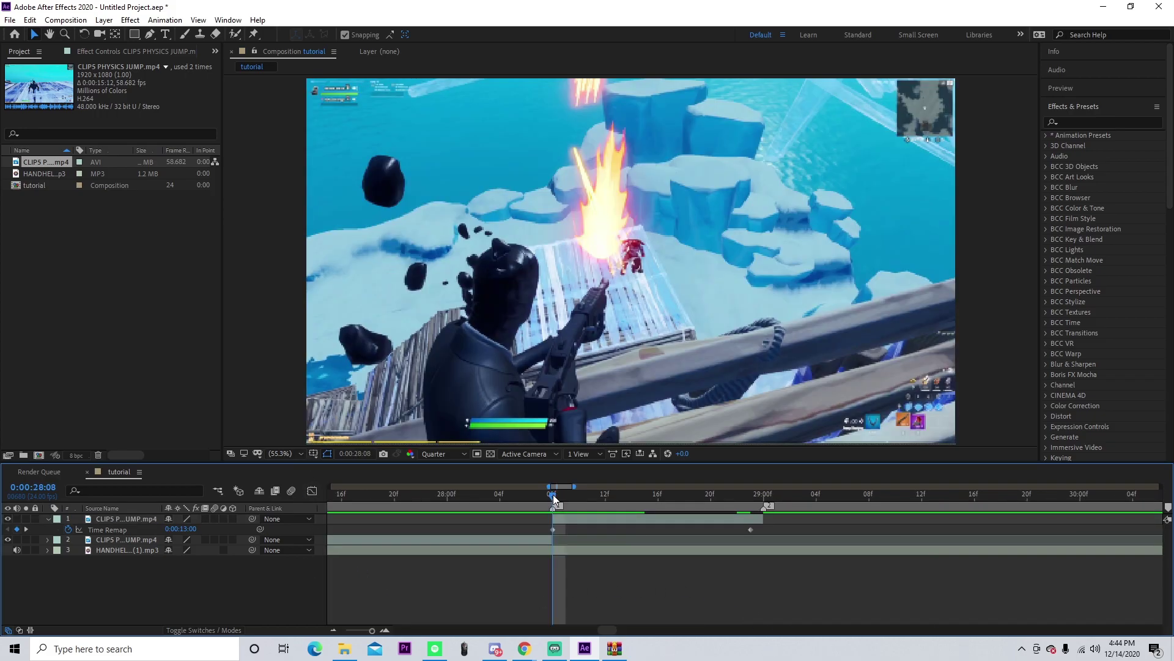
{"action": "left_click_drag", "start_coordinate": [553, 494], "coordinate": [745, 498]}
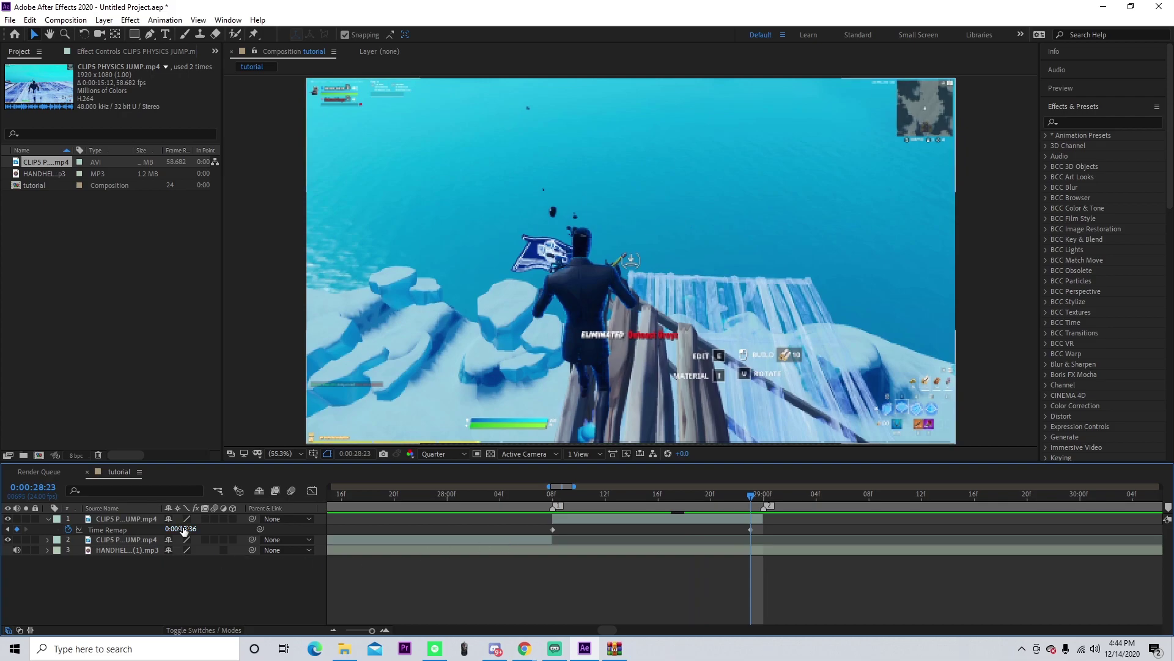
{"action": "mouse_move", "coordinate": [181, 528]}
{"action": "left_mouse_down"}
{"action": "mouse_move", "coordinate": [151, 529]}
{"action": "mouse_move", "coordinate": [172, 529]}
{"action": "left_mouse_up"}
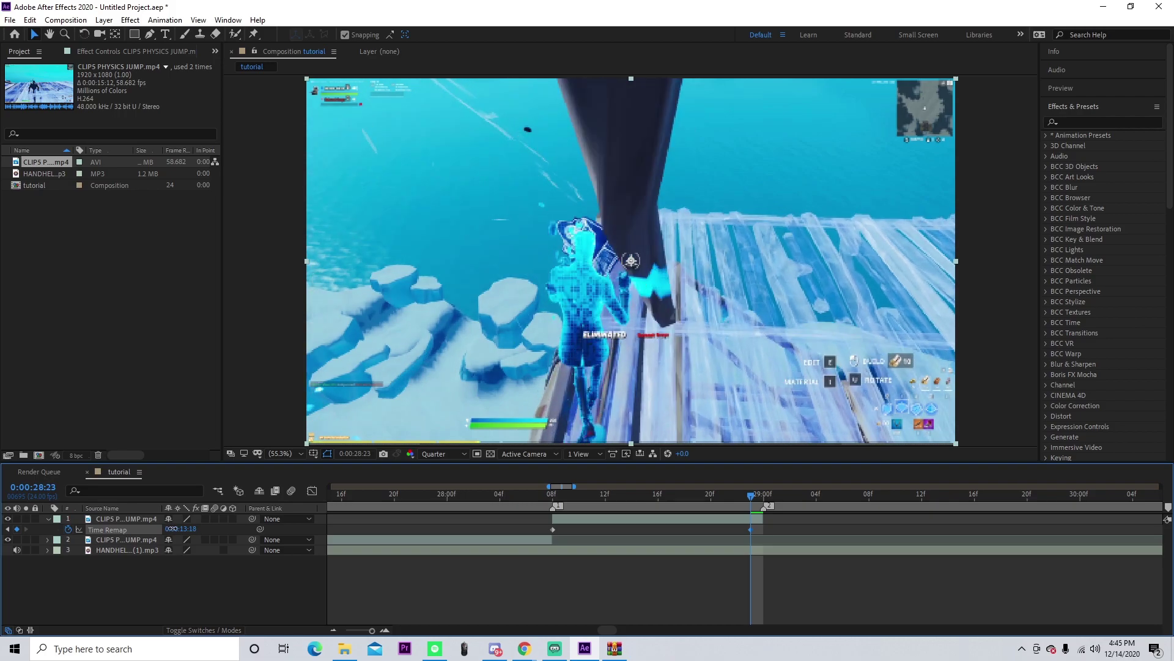
- Select both remaining Time Remap keyframes and apply Easy Ease with F9
{"action": "key", "text": "j"}
{"action": "left_click_drag", "start_coordinate": [673, 528], "coordinate": [761, 532]}
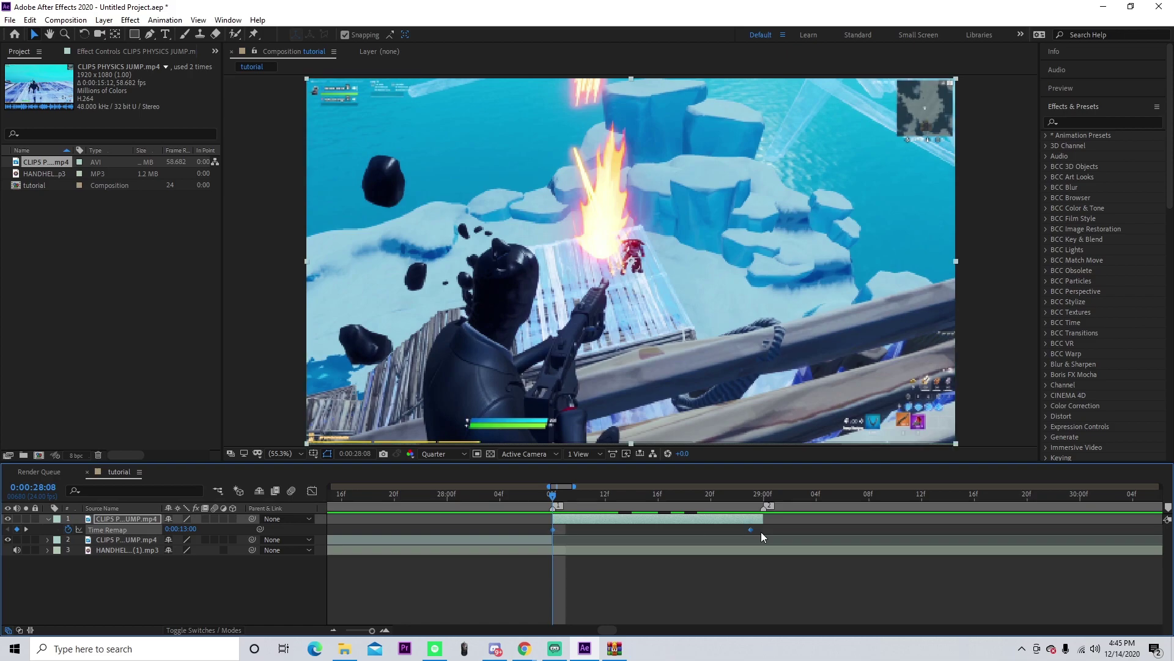
{"action": "key", "text": "F9"}
{"action": "left_click", "coordinate": [30, 19]}
{"action": "left_click", "coordinate": [70, 386]}
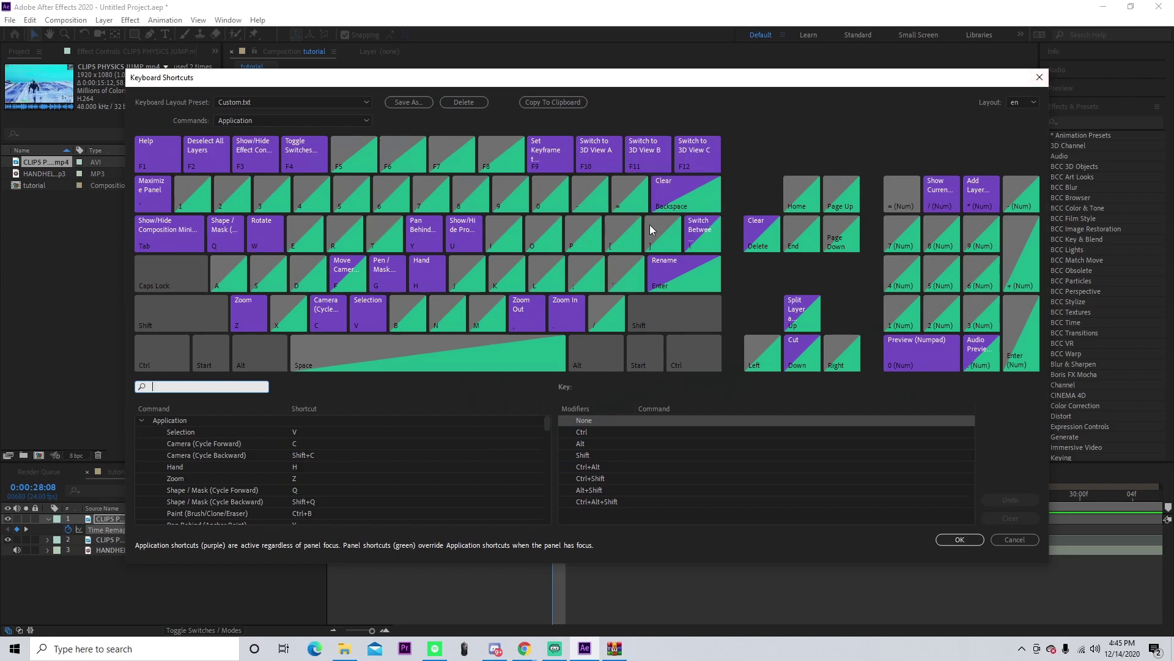
{"action": "left_click", "coordinate": [1039, 77]}
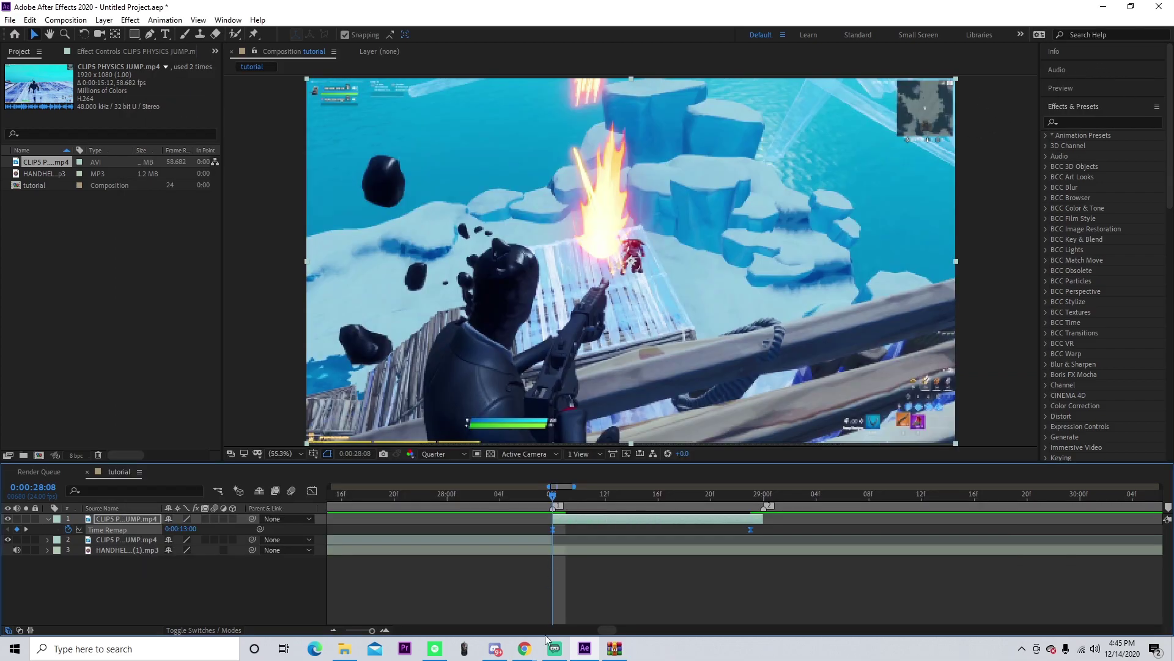
- In the Graph Editor, give the first Time Remap keyframe a steep ease-out
{"action": "left_click", "coordinate": [544, 526]}
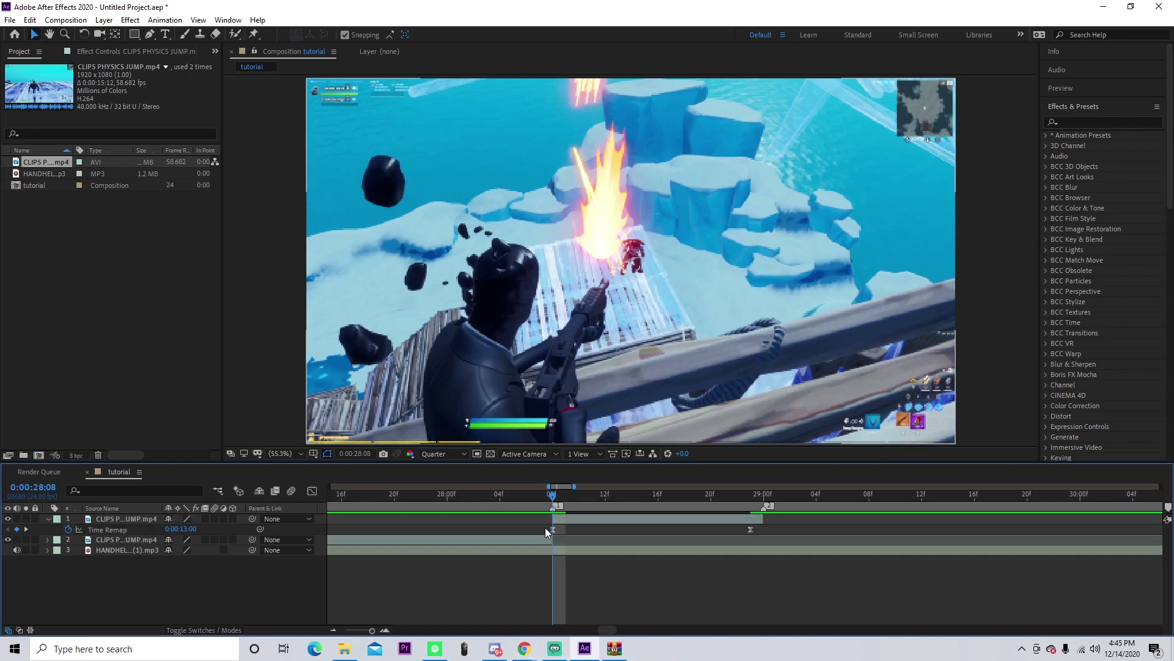
{"action": "left_click", "coordinate": [552, 528]}
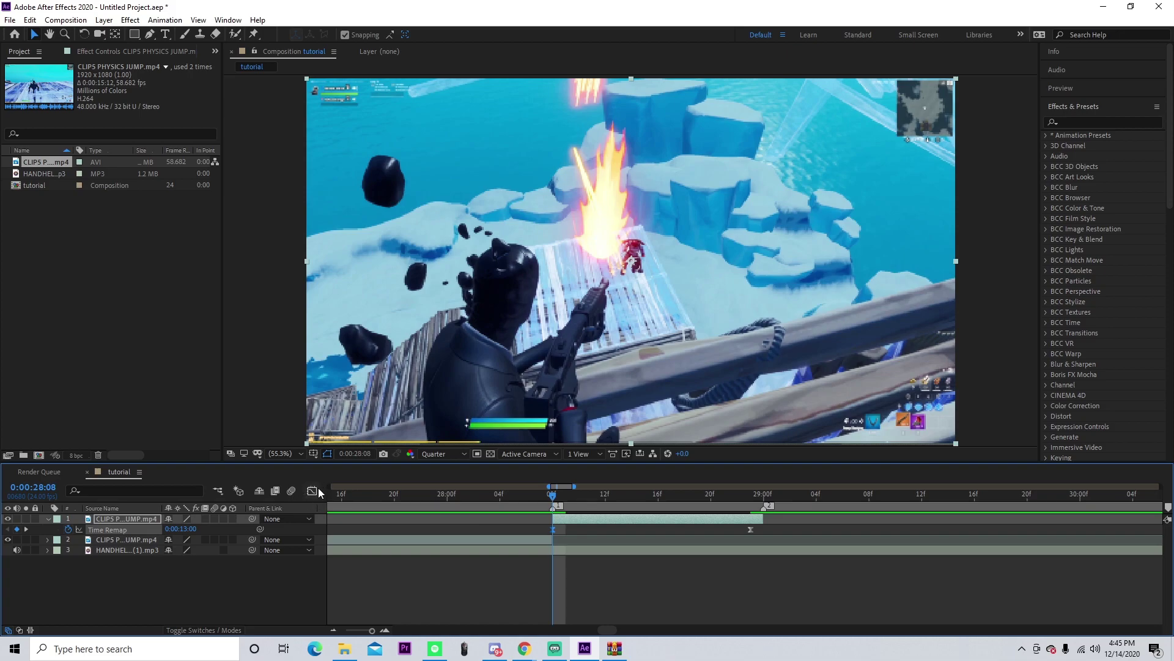
{"action": "left_click", "coordinate": [312, 490]}
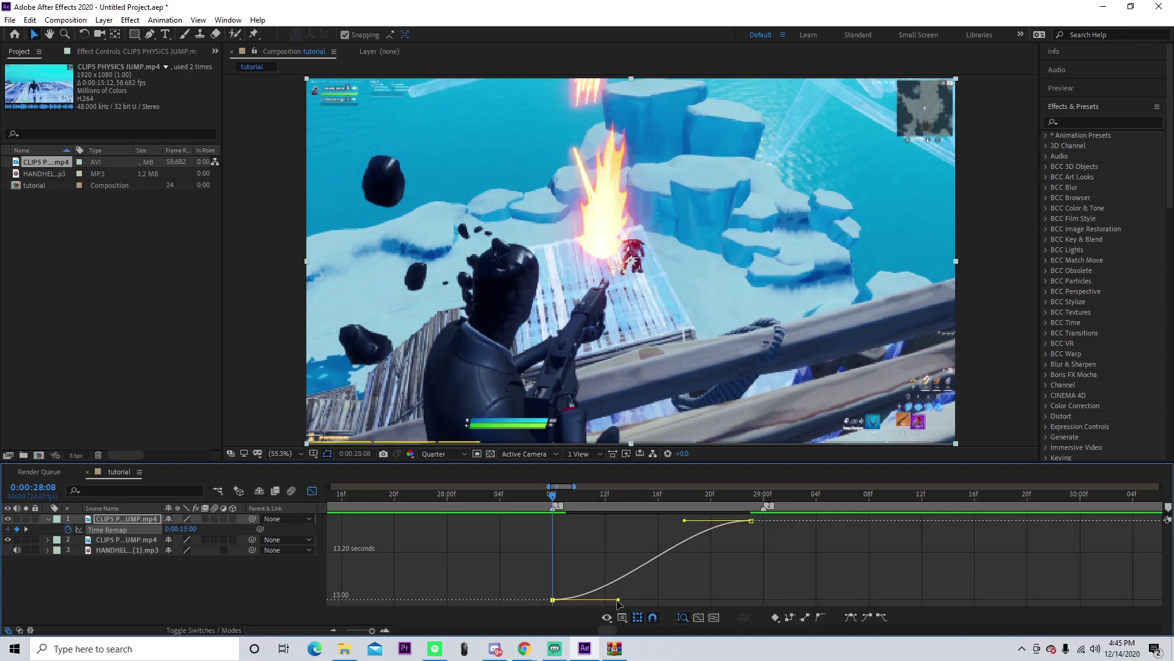
{"action": "left_click_drag", "start_coordinate": [618, 601], "coordinate": [550, 547]}
{"action": "left_click", "coordinate": [989, 605]}
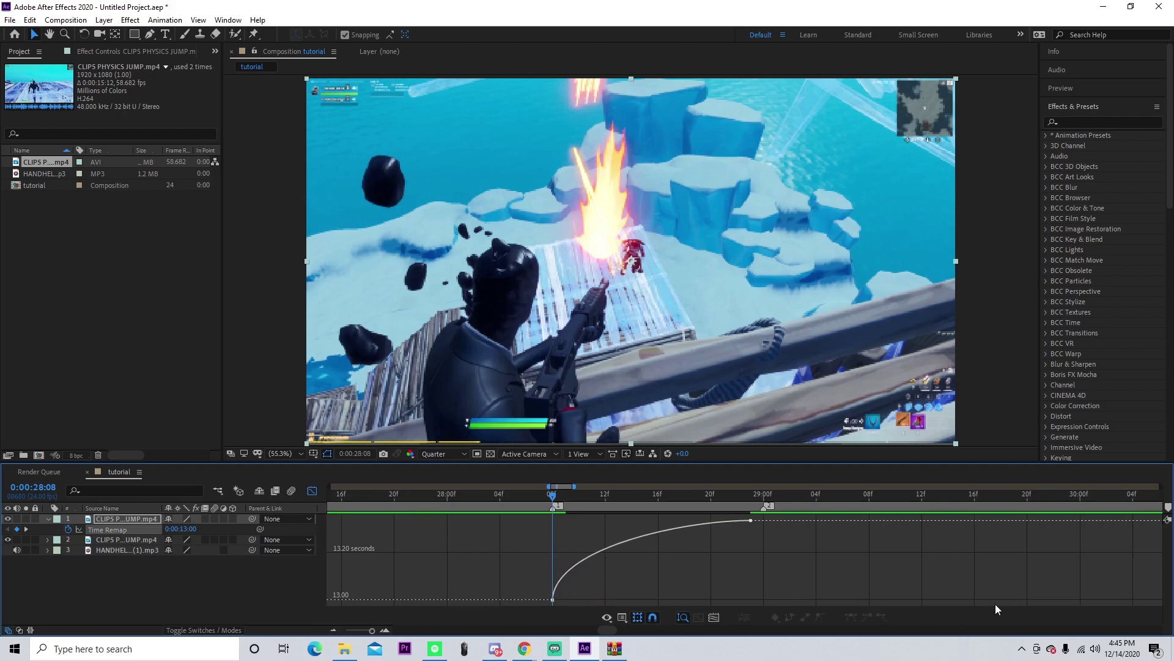
- Stretch and raise the end keyframe's Bezier handle to reshape the ramp
{"action": "left_click", "coordinate": [749, 520]}
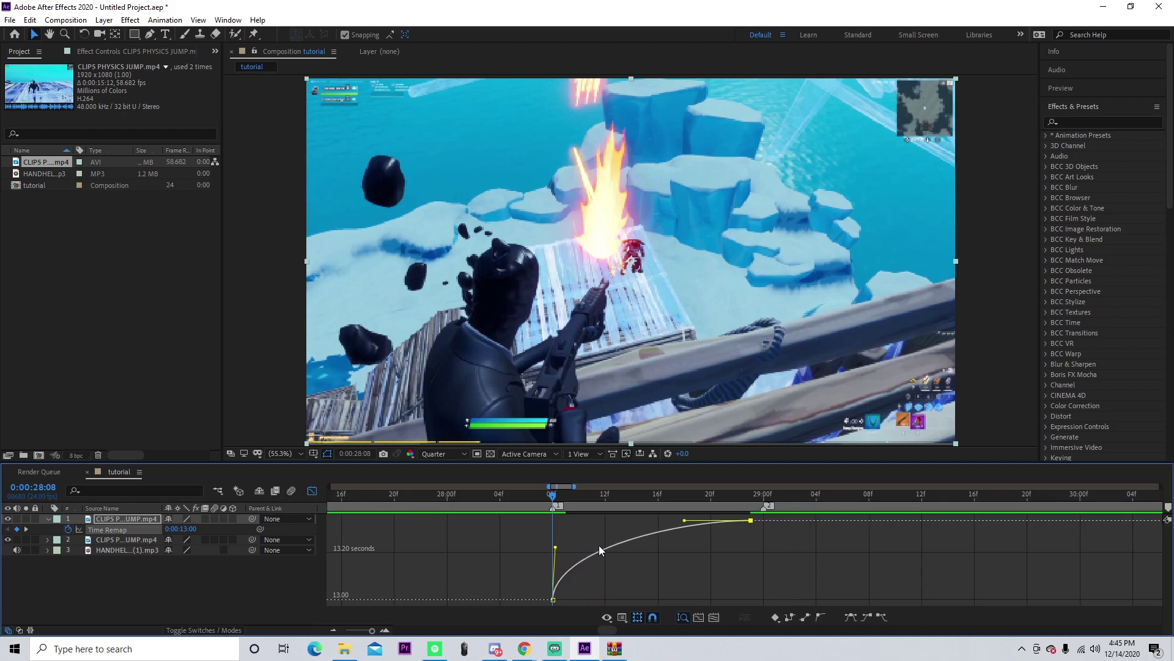
{"action": "left_click", "coordinate": [554, 546]}
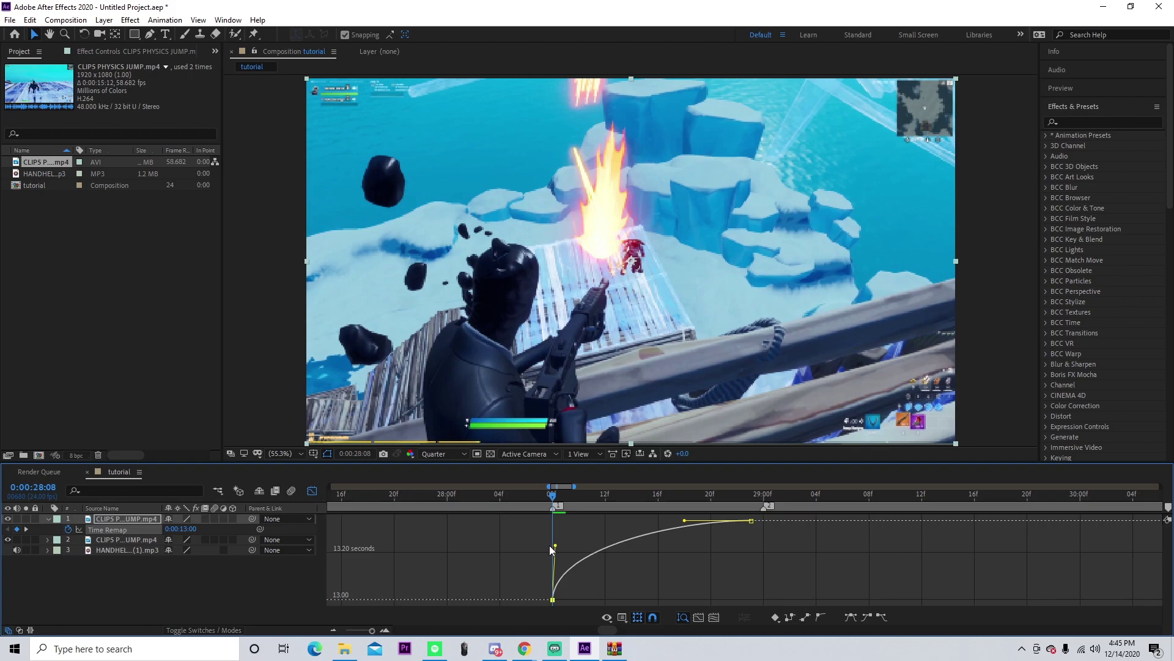
{"action": "left_click", "coordinate": [685, 521]}
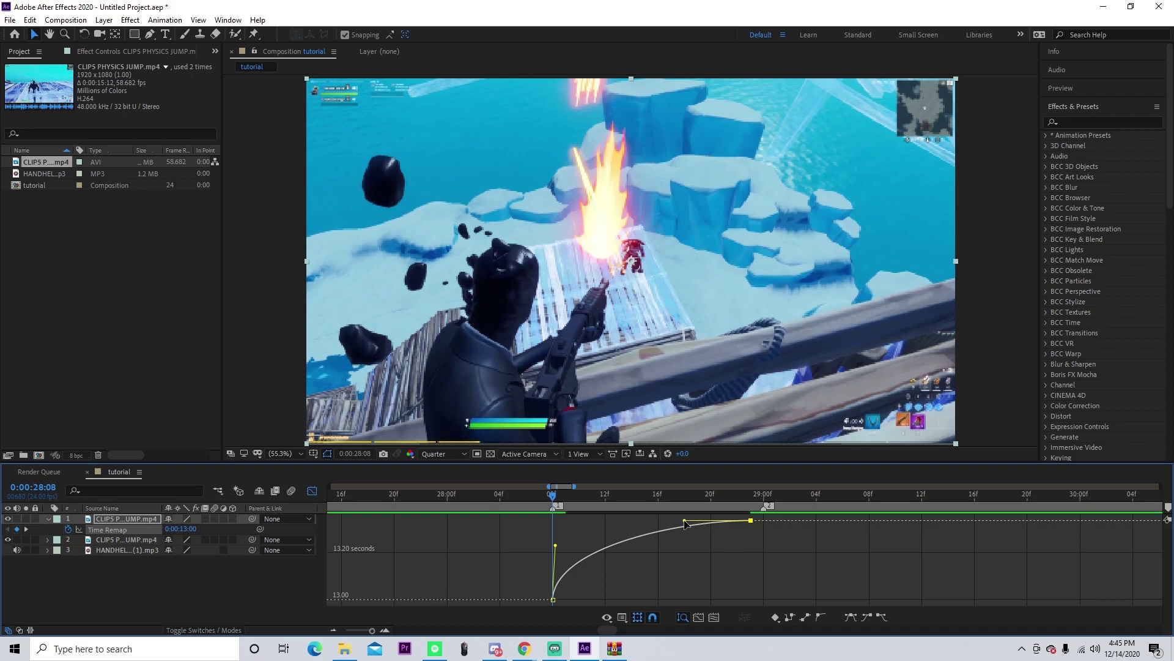
{"action": "left_click_drag", "start_coordinate": [686, 522], "coordinate": [626, 586]}
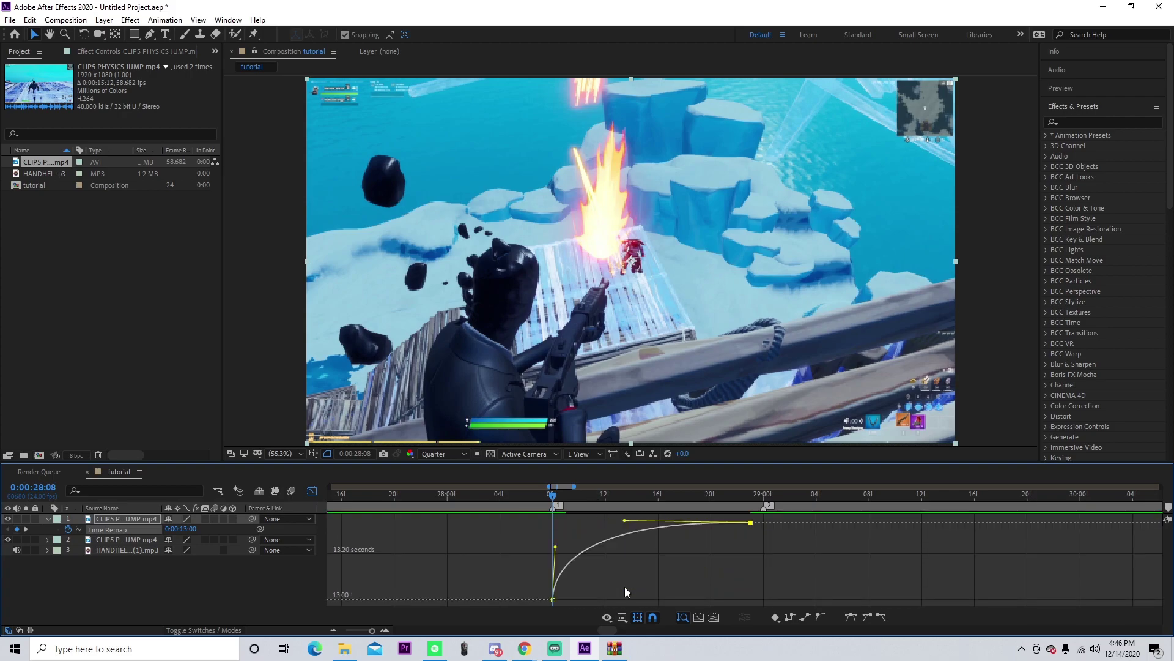
{"action": "mouse_move", "coordinate": [624, 522]}
{"action": "left_mouse_down"}
{"action": "mouse_move", "coordinate": [625, 492]}
{"action": "mouse_move", "coordinate": [626, 530]}
{"action": "left_mouse_up"}
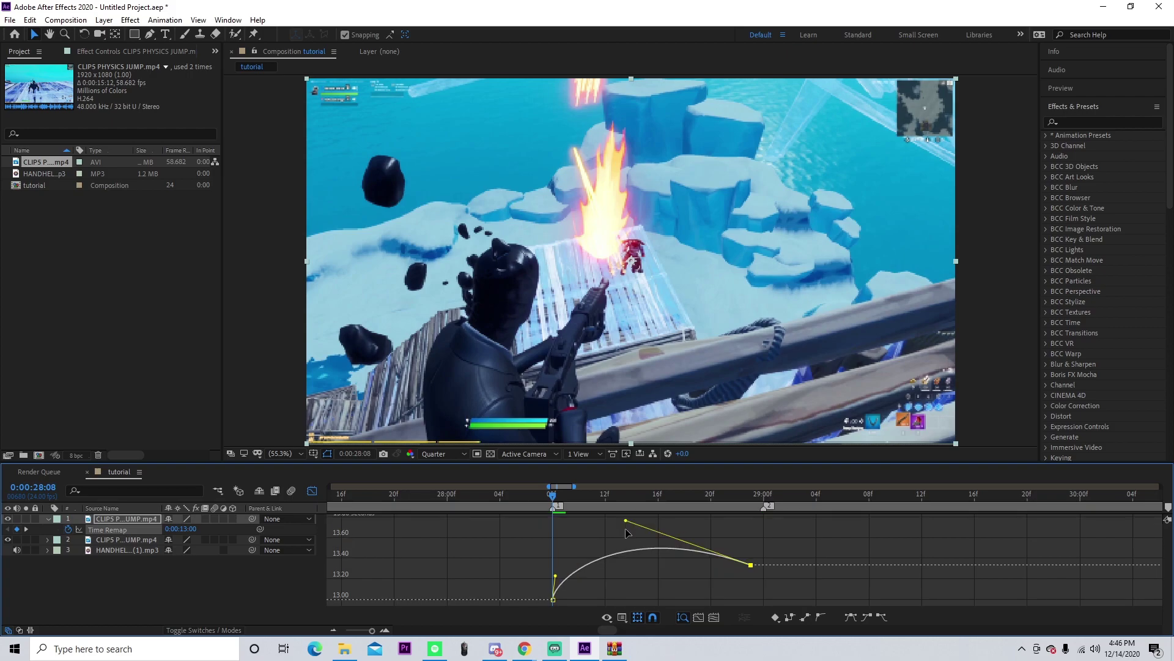
- Turn on frame blending for the clip and bend the second keyframe's handle into an S-curve
{"action": "left_click", "coordinate": [206, 518]}
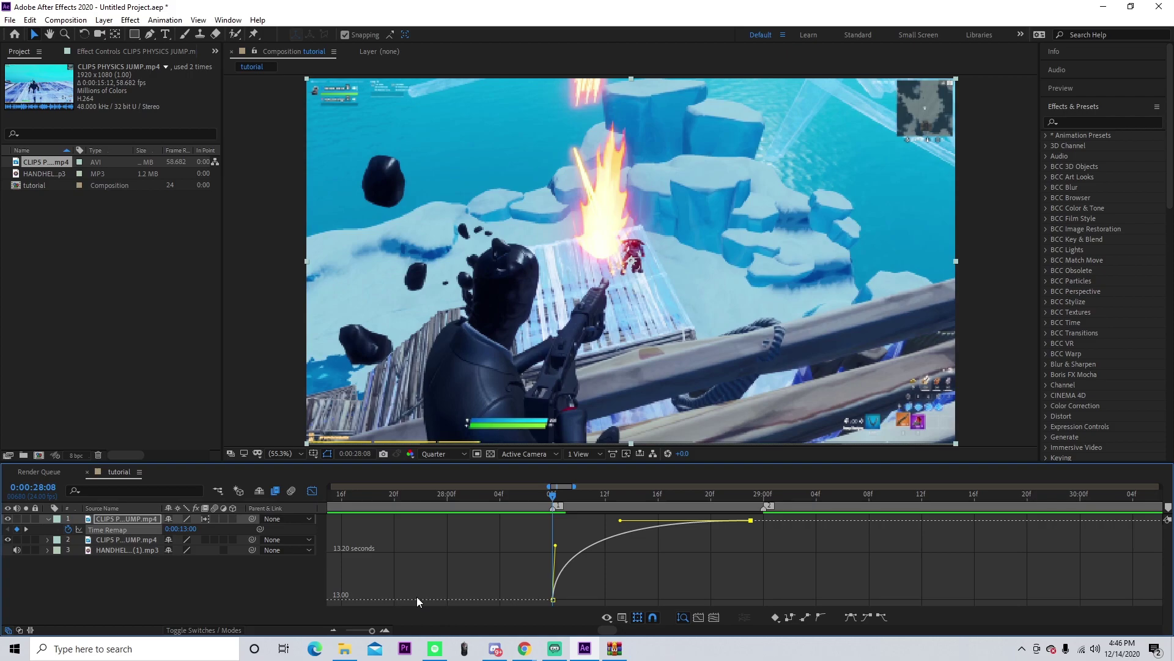
{"action": "key", "text": "k"}
{"action": "left_click_drag", "start_coordinate": [828, 521], "coordinate": [836, 521]}
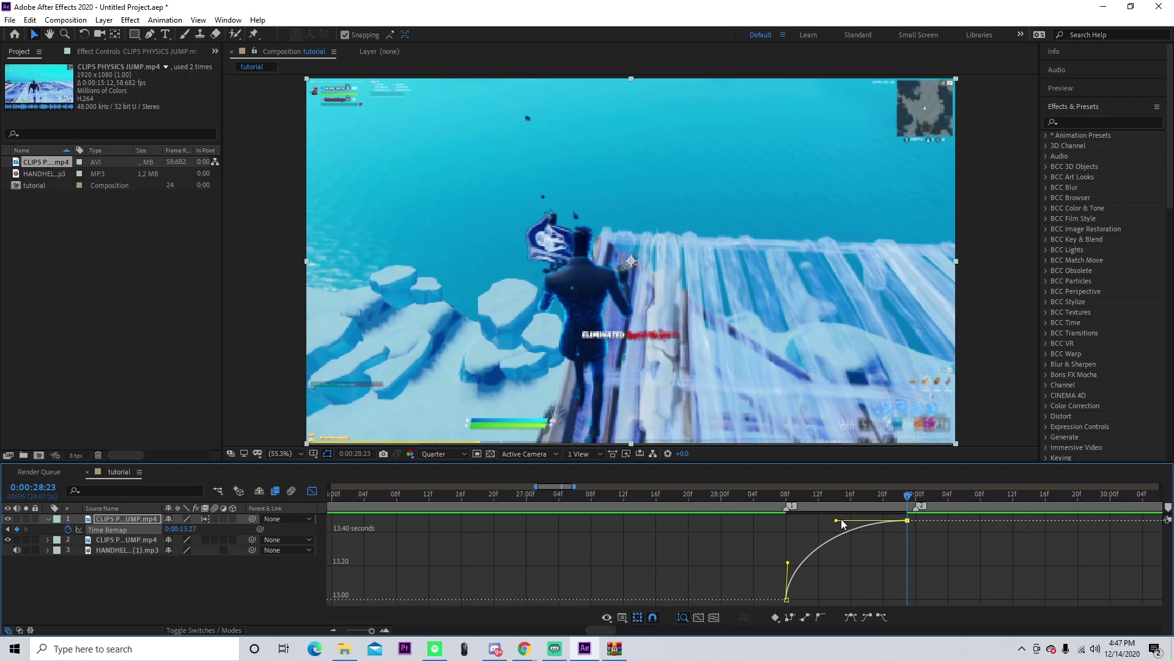
{"action": "left_click_drag", "start_coordinate": [836, 522], "coordinate": [906, 582]}
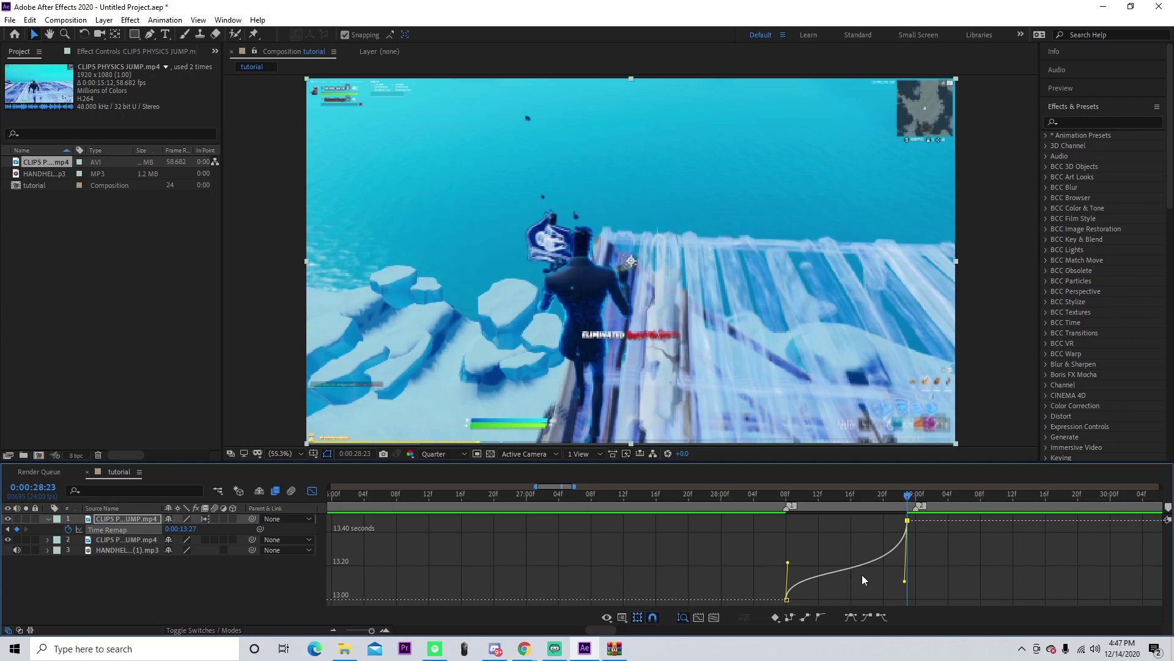
{"action": "left_click_drag", "start_coordinate": [682, 496], "coordinate": [784, 504]}
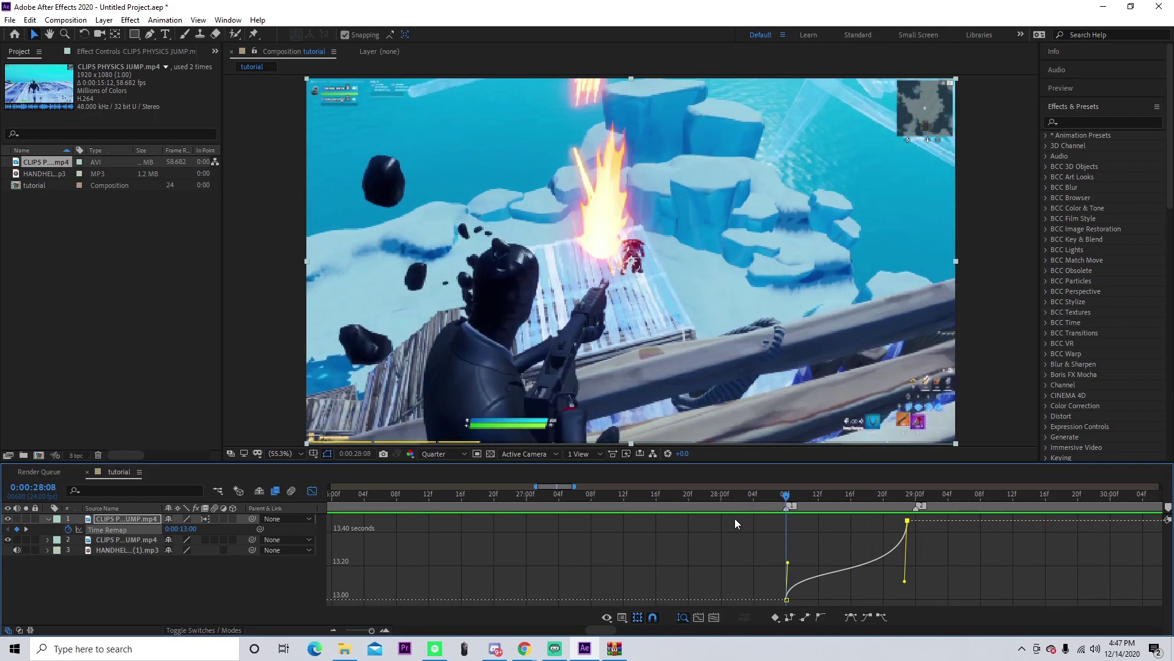
- Return from the speed graph to layer bars and collapse the clip's properties
{"action": "key", "text": "shift+F3"}
{"action": "left_click", "coordinate": [781, 503]}
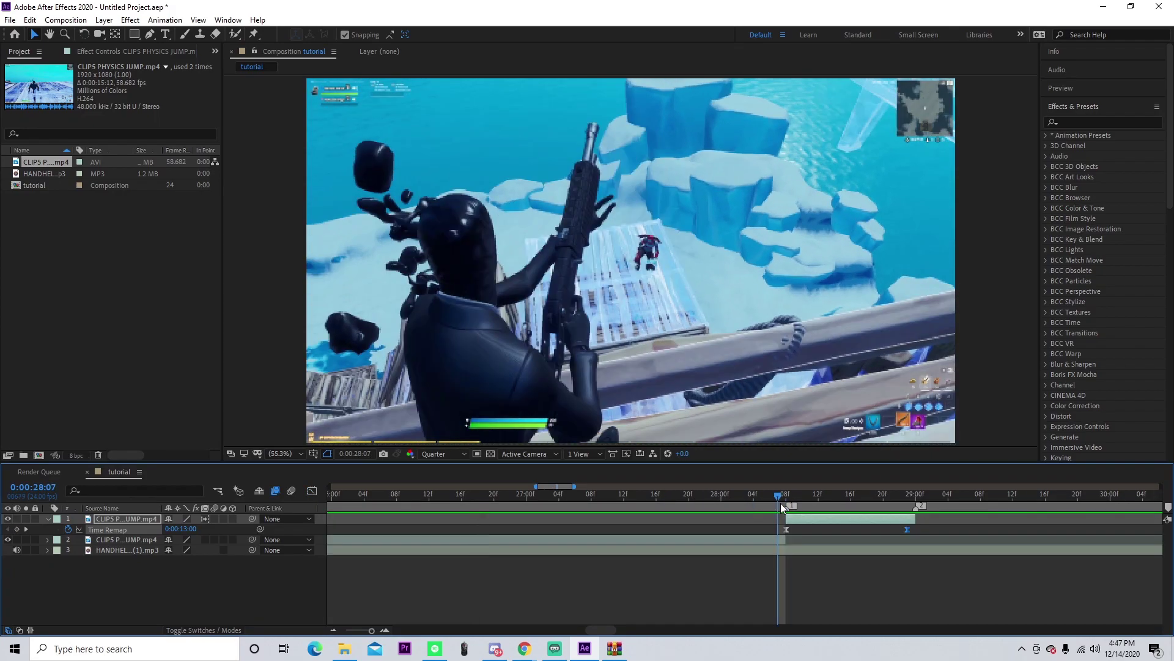
{"action": "left_click", "coordinate": [797, 516]}
{"action": "key", "text": "u"}
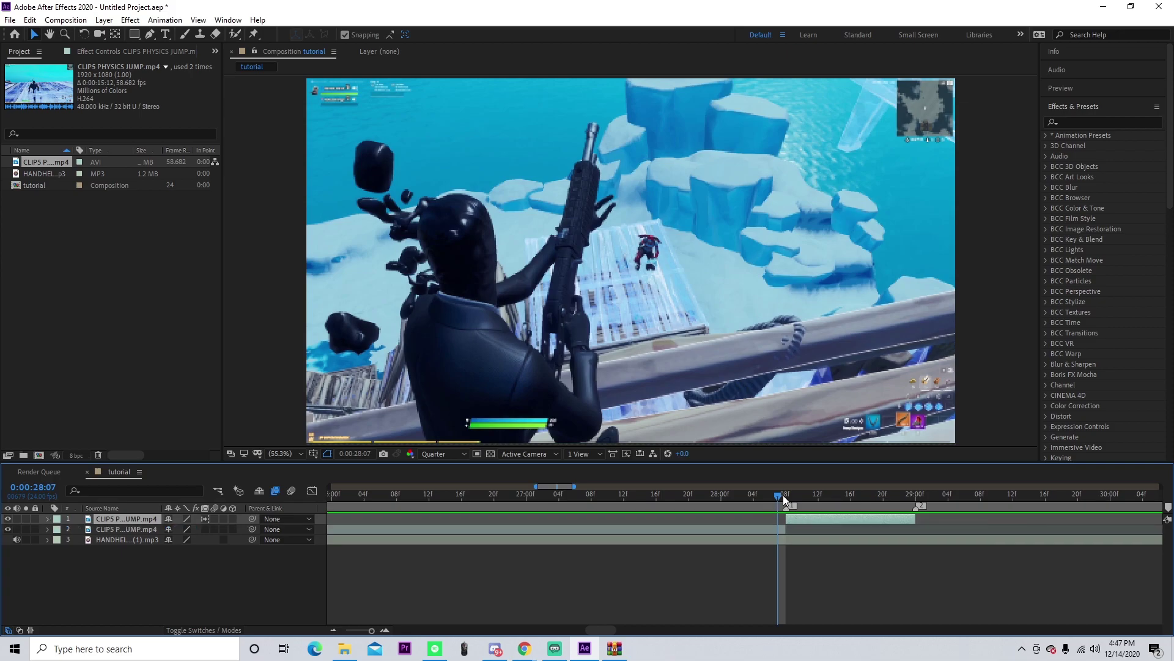
- Split the layer 2 clip at 0:00:27:23 and enable time remapping on the new piece
{"action": "left_click", "coordinate": [786, 494]}
{"action": "left_click_drag", "start_coordinate": [787, 494], "coordinate": [713, 494]}
{"action": "left_click", "coordinate": [741, 529]}
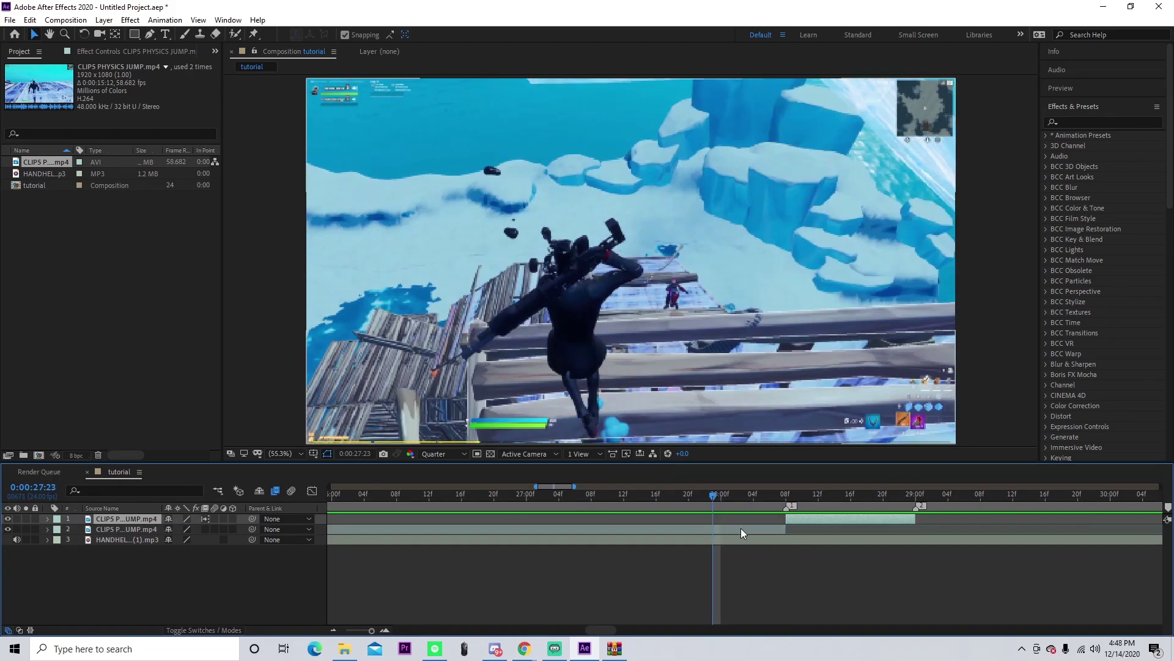
{"action": "key", "text": "ctrl+shift+d"}
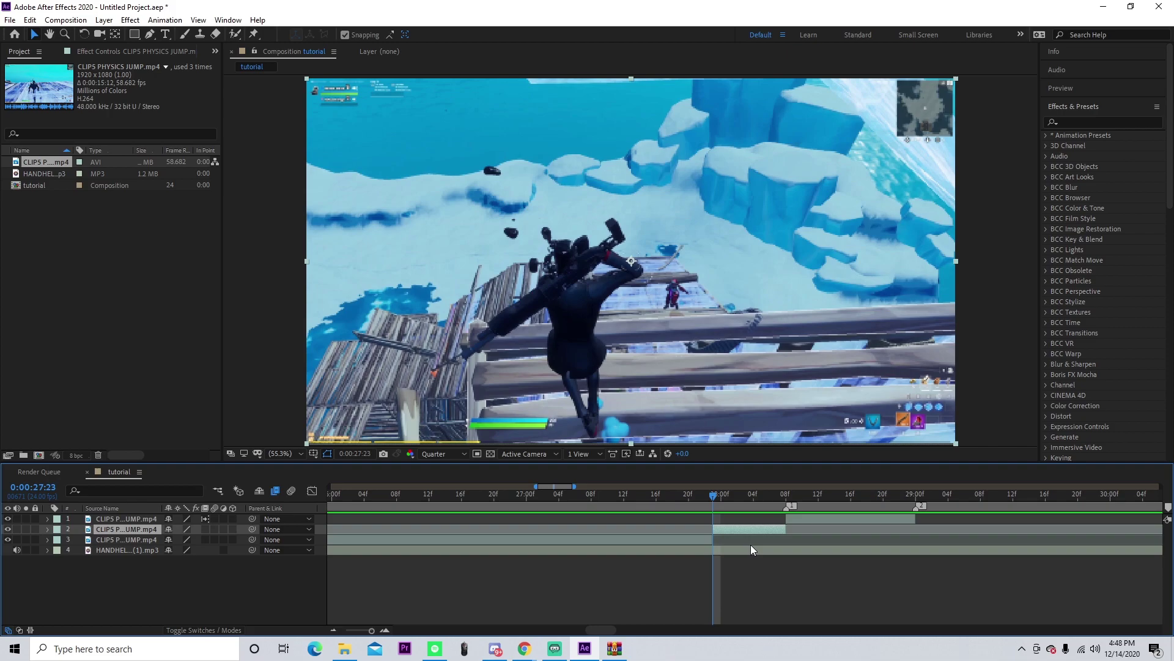
{"action": "key", "text": "ctrl+alt+t"}
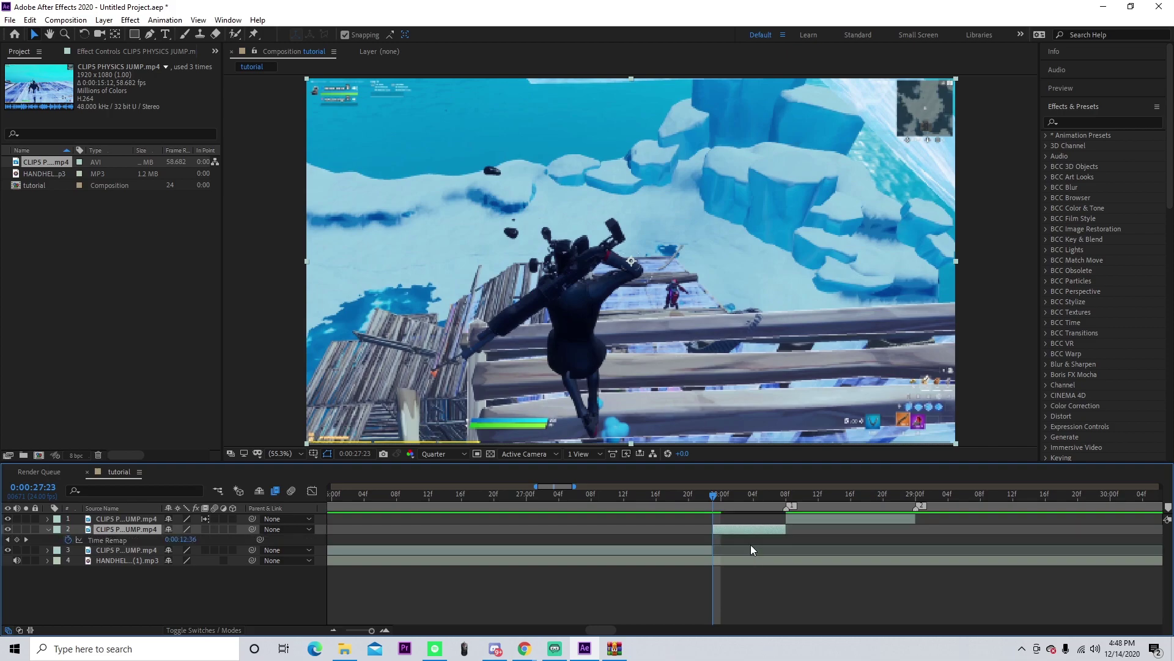
- Add Time Remap keyframes at the current time and at 28:07
{"action": "left_click", "coordinate": [16, 540]}
{"action": "left_click_drag", "start_coordinate": [751, 497], "coordinate": [780, 494]}
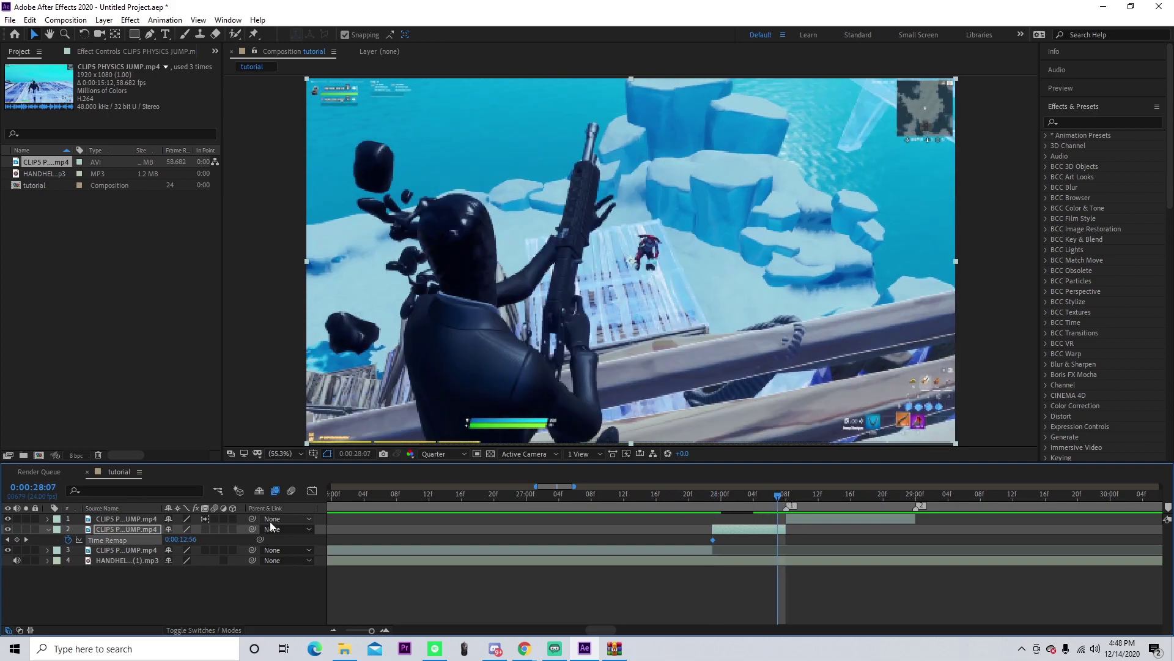
{"action": "left_click", "coordinate": [16, 539]}
- Delete the middle Time Remap keyframe and select the two that remain
{"action": "left_click", "coordinate": [26, 540]}
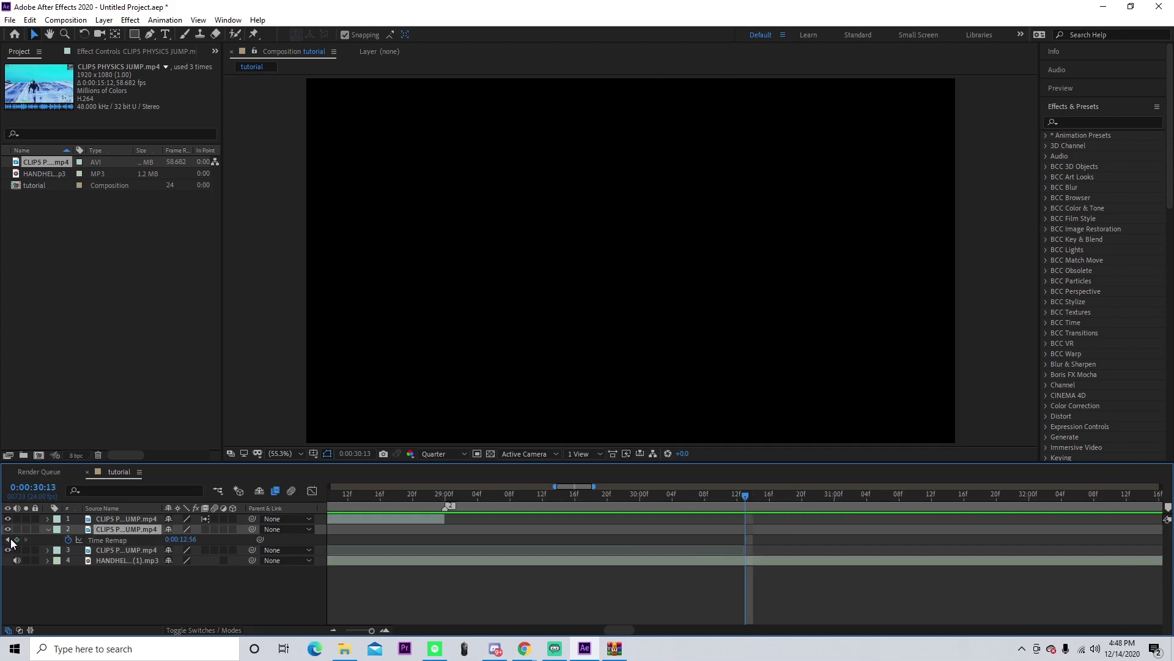
{"action": "left_click", "coordinate": [7, 540]}
{"action": "left_click", "coordinate": [7, 539]}
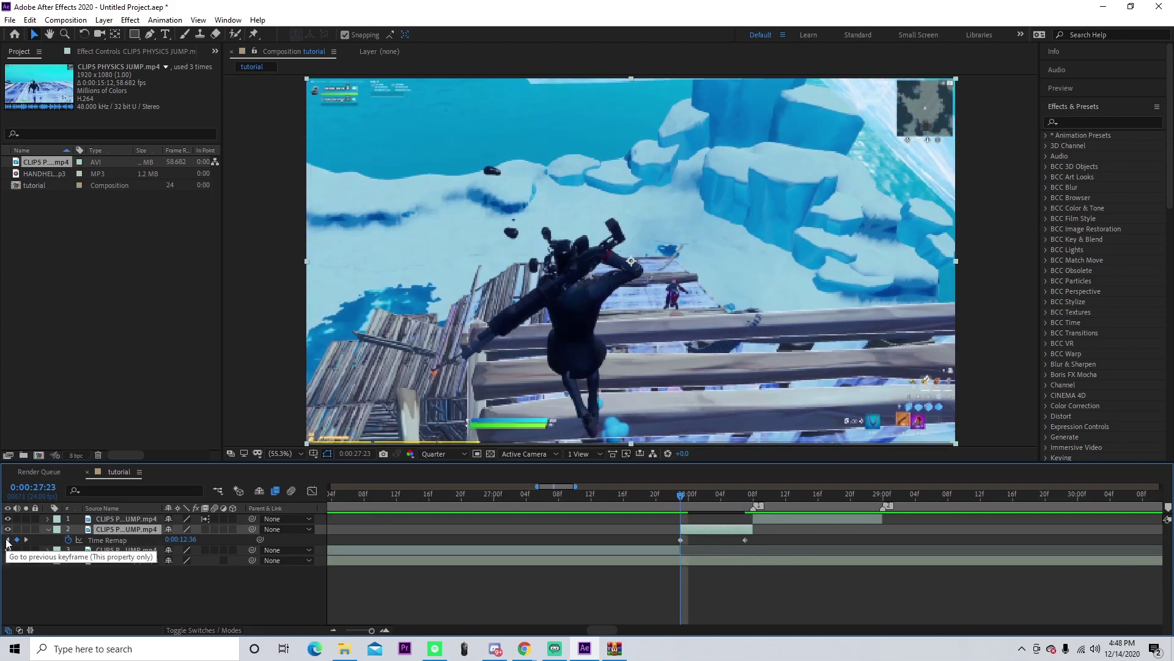
{"action": "left_click", "coordinate": [7, 539]}
{"action": "left_click", "coordinate": [18, 540]}
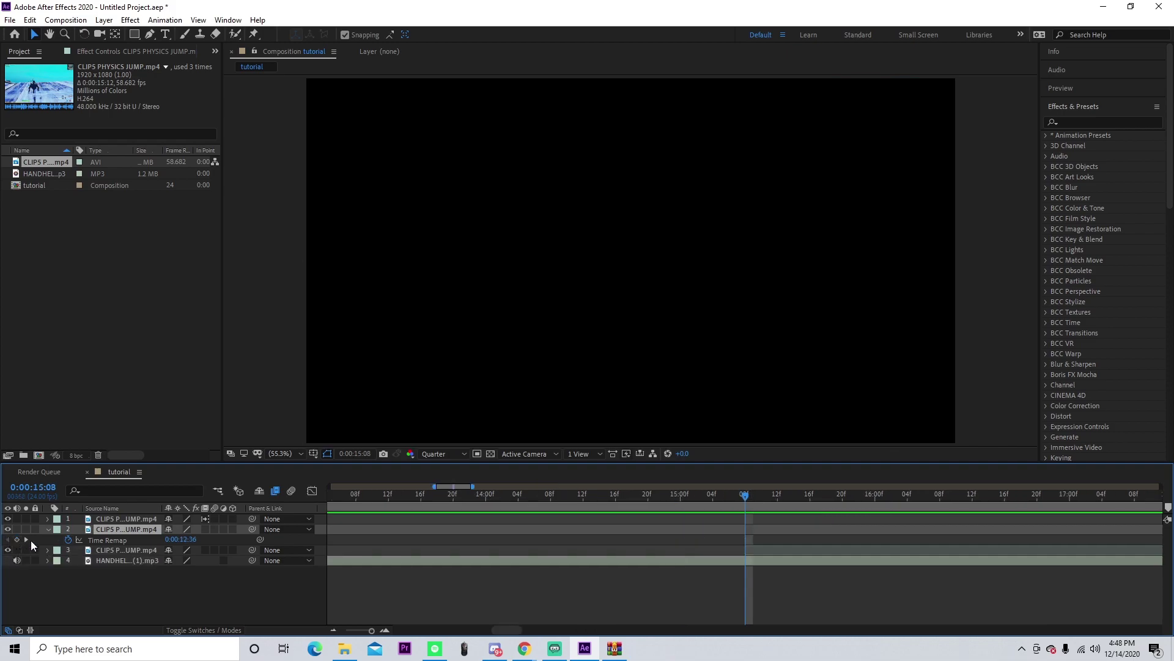
{"action": "left_click", "coordinate": [27, 540]}
{"action": "left_click_drag", "start_coordinate": [744, 539], "coordinate": [821, 546]}
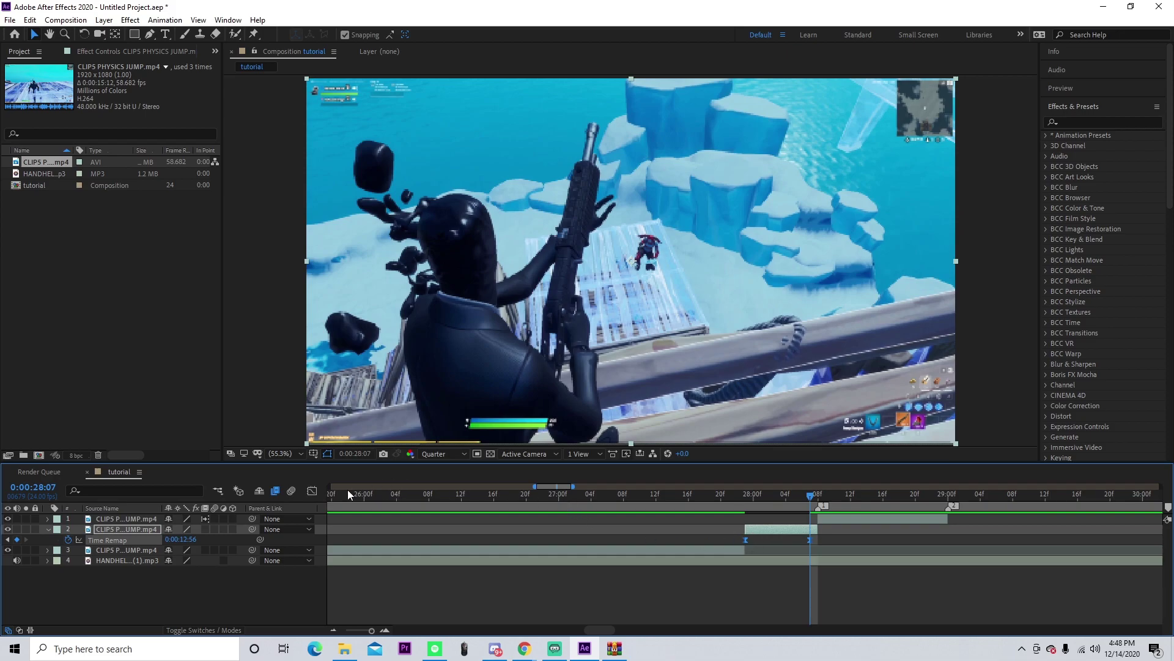
- In the Graph Editor, bend the curve into a steep-then-slow ramp and preview from 27:05
{"action": "left_click", "coordinate": [312, 491]}
{"action": "left_click", "coordinate": [746, 599]}
{"action": "left_click_drag", "start_coordinate": [769, 602], "coordinate": [748, 556]}
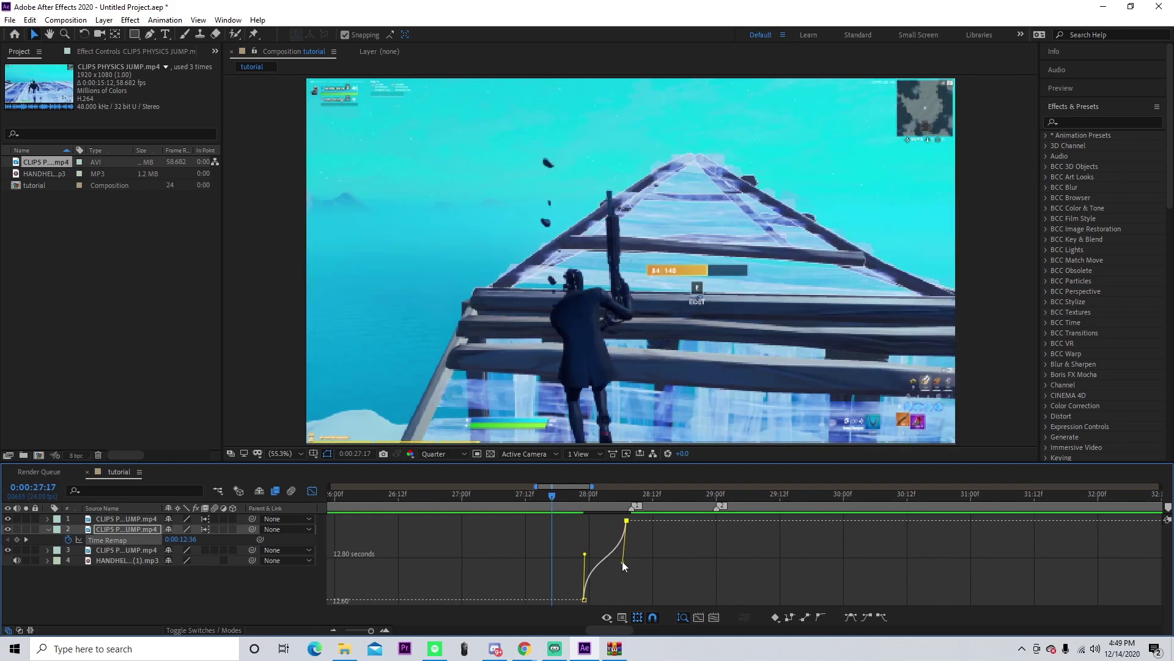
{"action": "left_click_drag", "start_coordinate": [551, 499], "coordinate": [582, 503]}
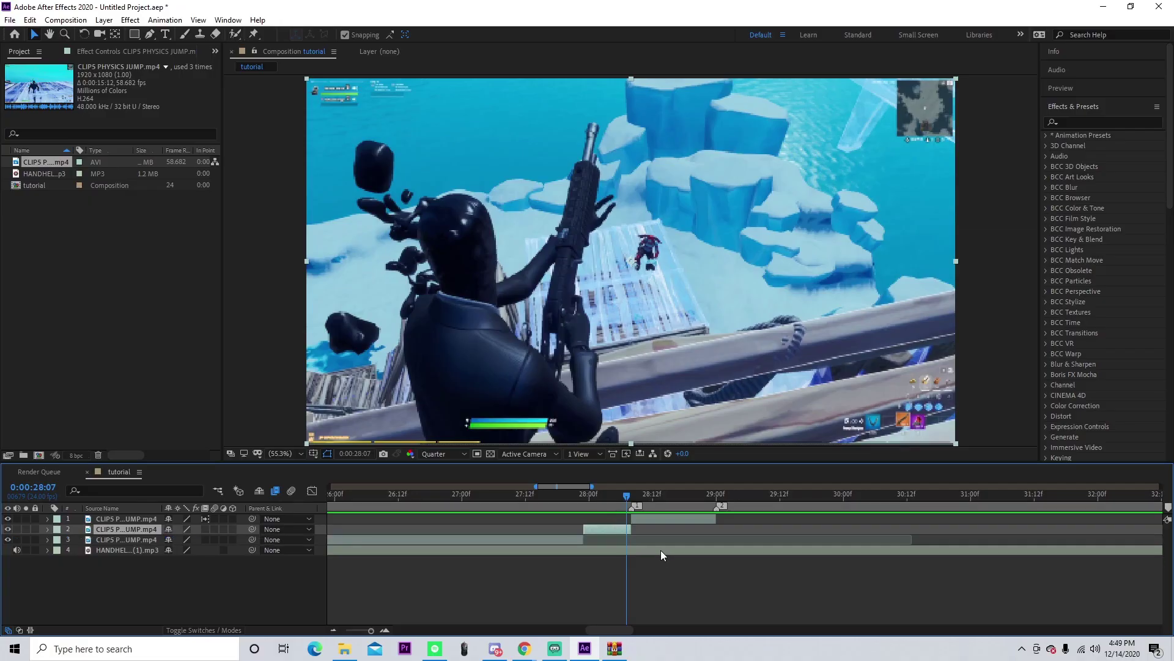
- Move the current time to 0:00:29:00 and drag the Fortnite gameplay clip into the composition
{"action": "left_click_drag", "start_coordinate": [637, 513], "coordinate": [717, 507]}
{"action": "left_click_drag", "start_coordinate": [46, 161], "coordinate": [755, 523]}
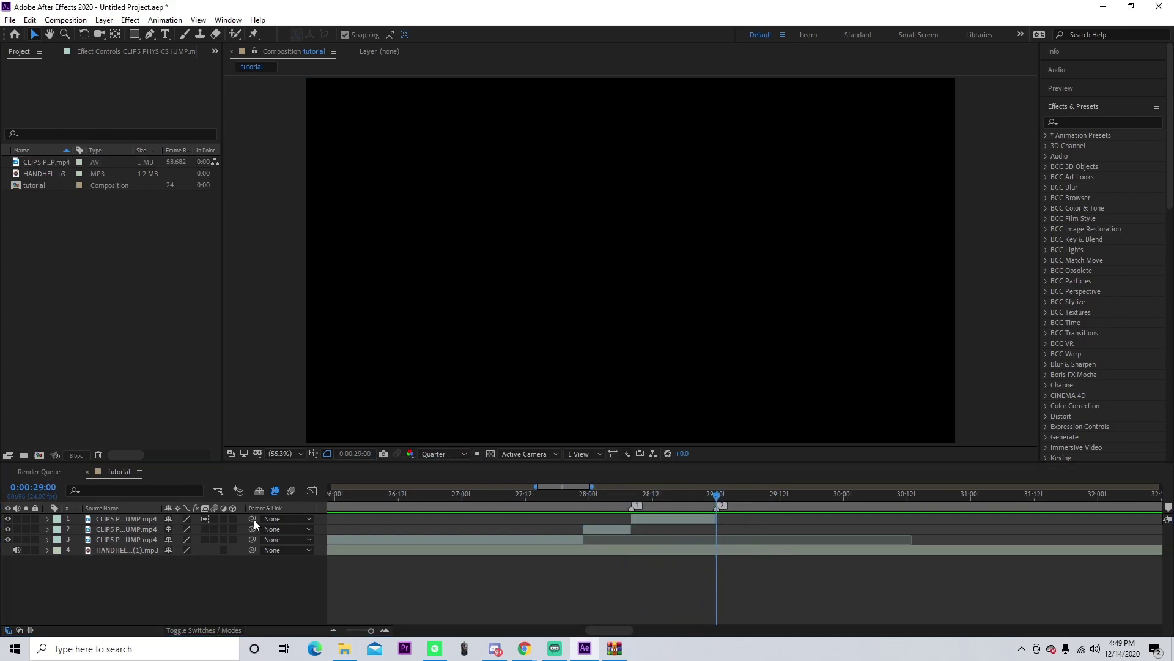
- Slide the Fortnite clip's bar later so it starts at 0:00:29:00
{"action": "left_click", "coordinate": [334, 631]}
{"action": "left_click", "coordinate": [334, 631]}
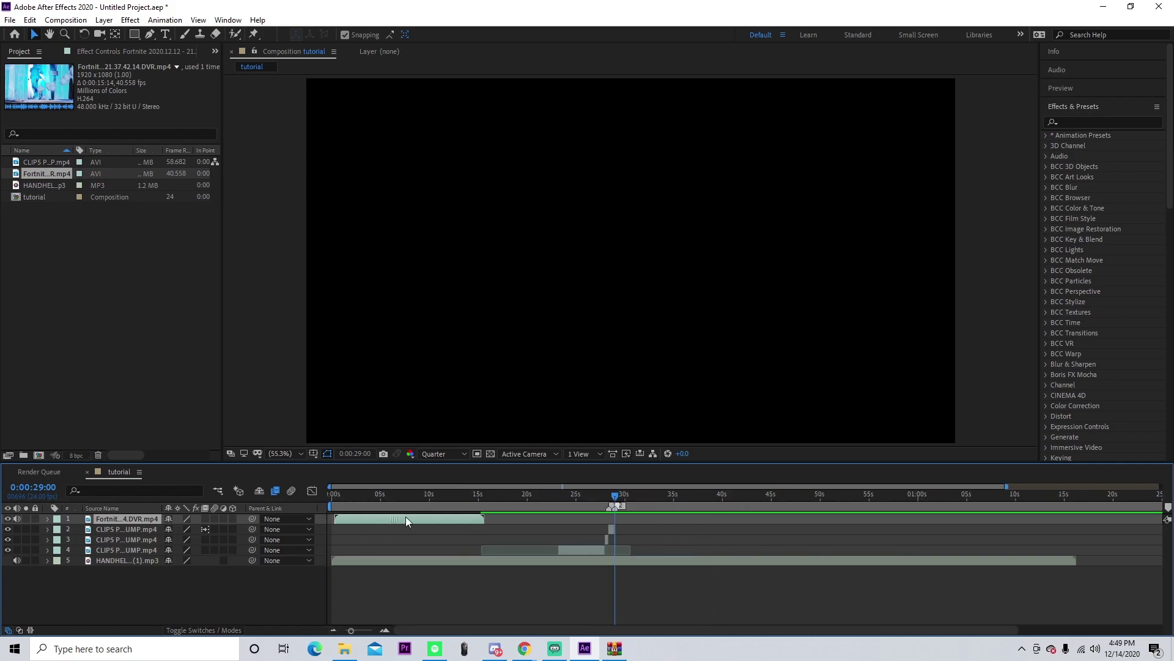
{"action": "left_click_drag", "start_coordinate": [398, 519], "coordinate": [634, 551]}
{"action": "left_click", "coordinate": [385, 630]}
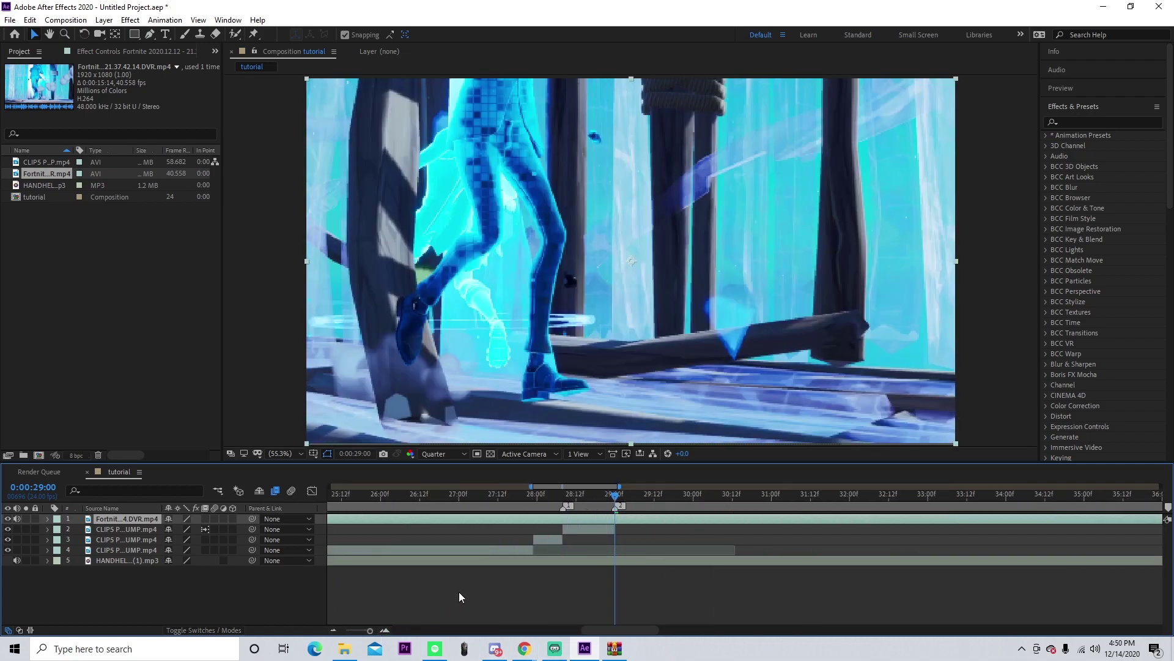
{"action": "left_click", "coordinate": [384, 631]}
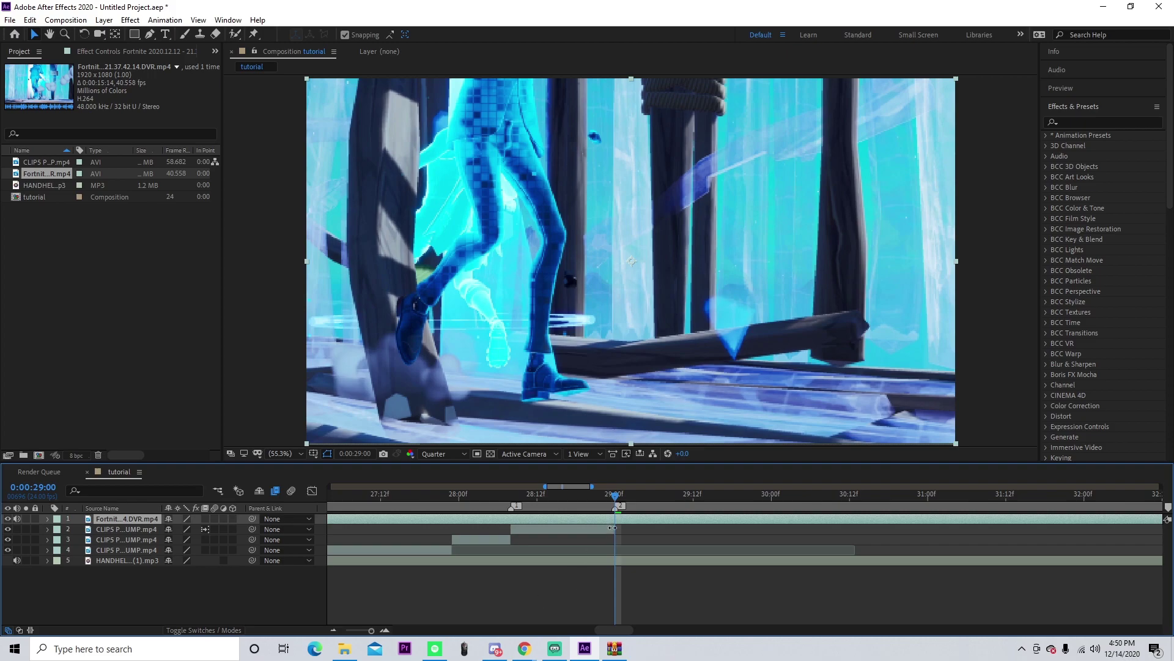
- Show the music layer's waveform and place a marker on the beat at 29:17
{"action": "left_click", "coordinate": [639, 561]}
{"action": "left_click", "coordinate": [711, 496]}
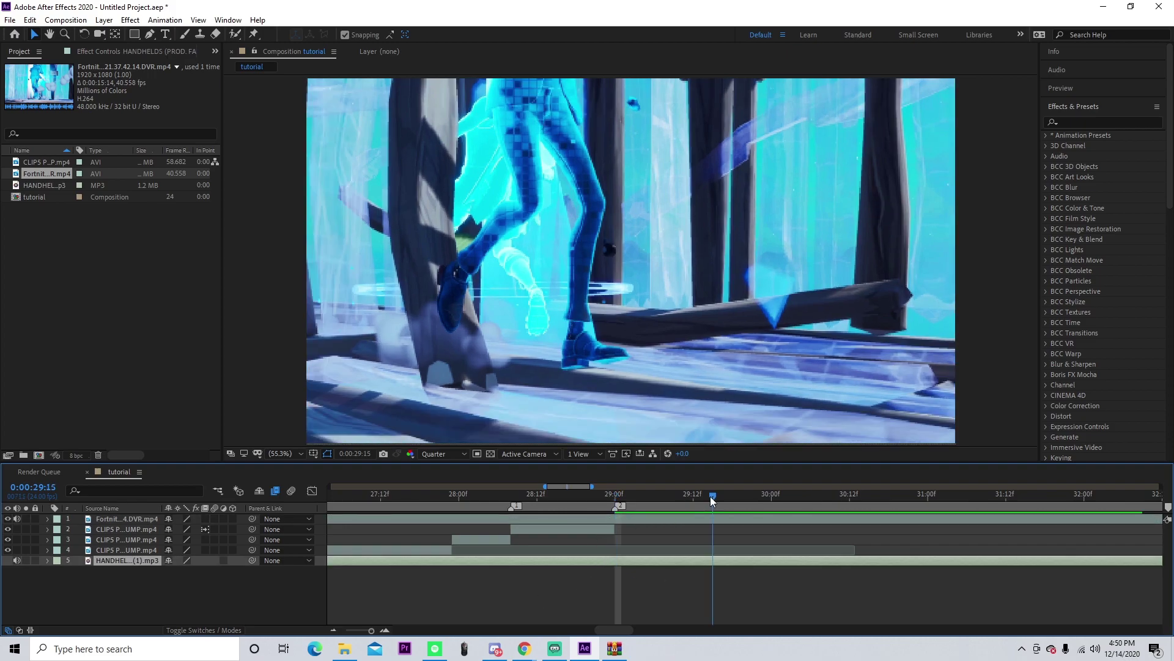
{"action": "key", "text": "l"}
{"action": "key", "text": "l"}
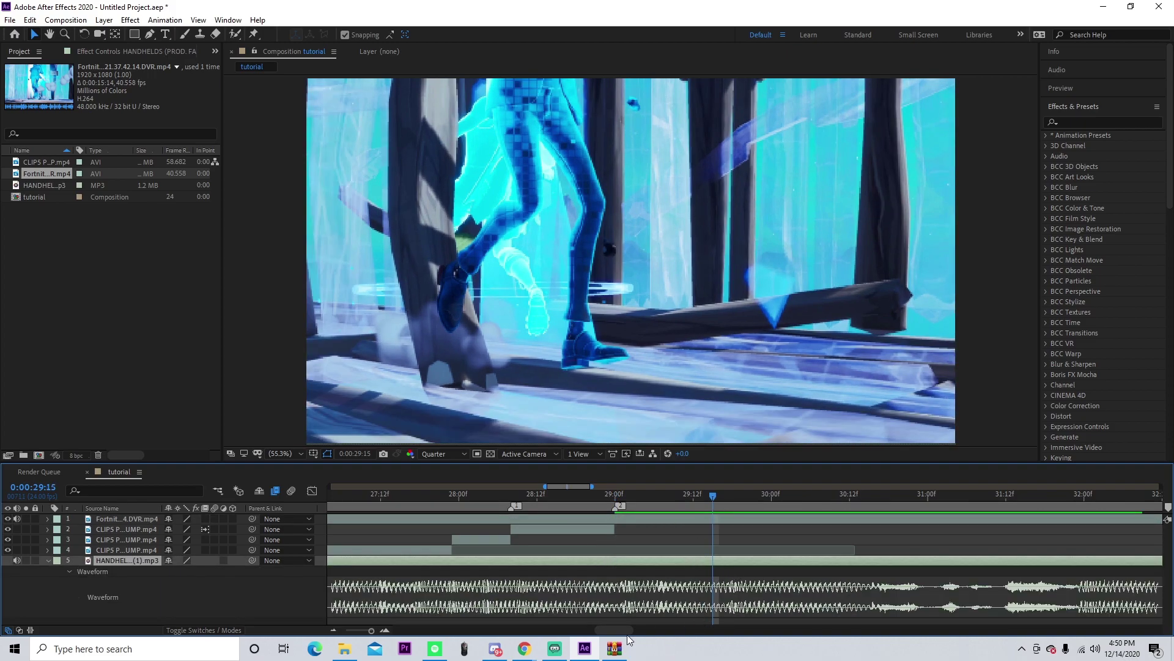
{"action": "left_click", "coordinate": [385, 630]}
{"action": "left_click", "coordinate": [604, 498]}
{"action": "left_click", "coordinate": [664, 498]}
{"action": "left_click_drag", "start_coordinate": [1168, 507], "coordinate": [651, 506]}
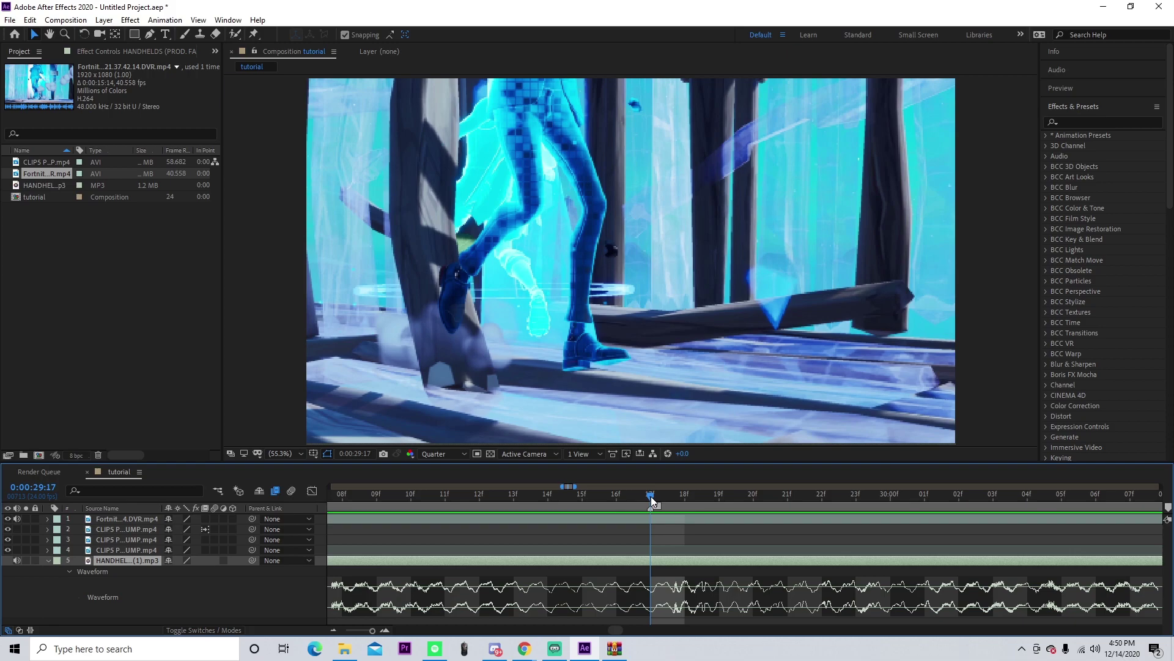
- Hide the waveform, check the Fortnite clip between 29:00 and 29:17, and select its layer
{"action": "key", "text": "Page_Down"}
{"action": "key", "text": "minus"}
{"action": "key", "text": "l"}
{"action": "key", "text": "l"}
{"action": "left_click_drag", "start_coordinate": [686, 497], "coordinate": [680, 497]}
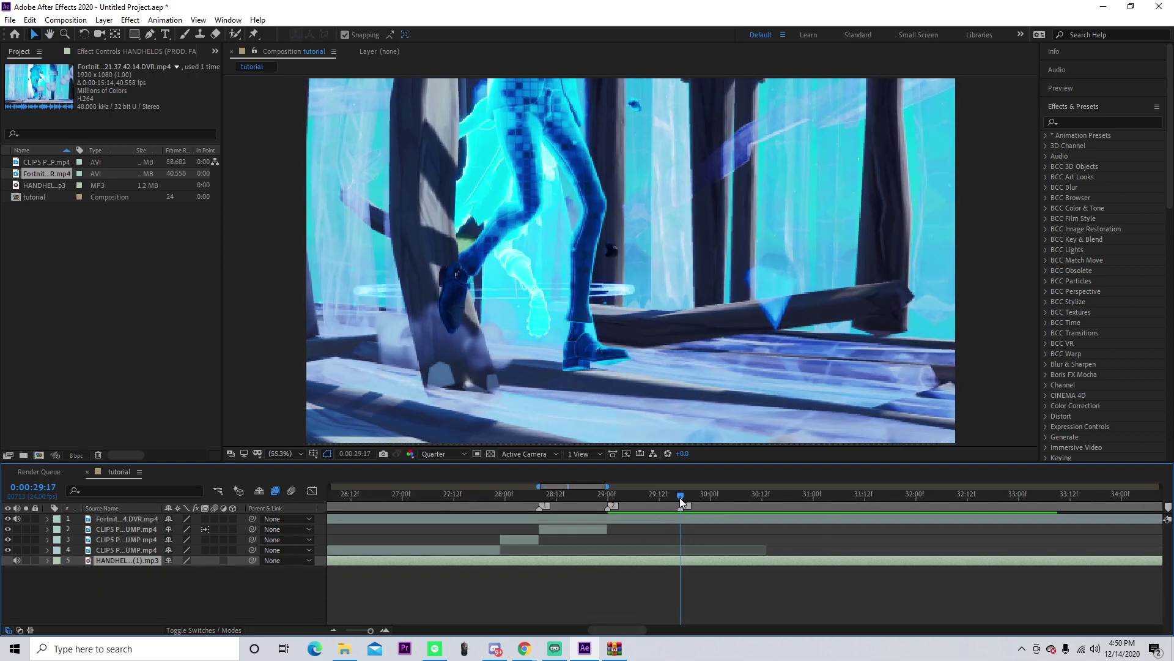
{"action": "left_click", "coordinate": [385, 630]}
{"action": "left_click", "coordinate": [392, 496]}
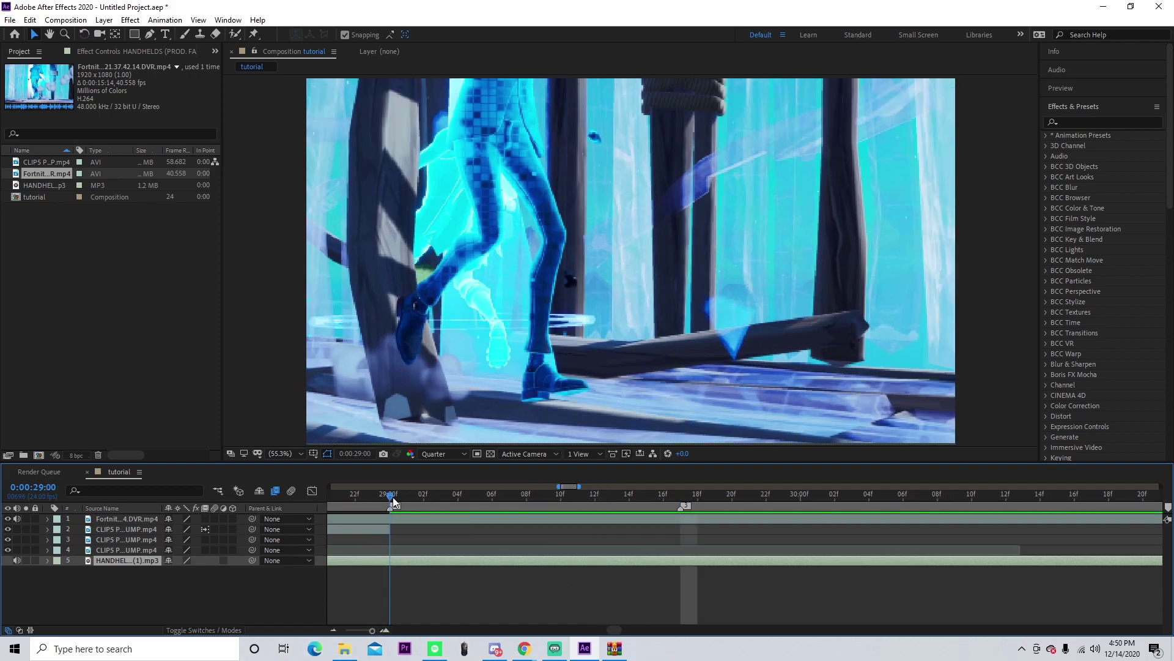
{"action": "left_click", "coordinate": [407, 519]}
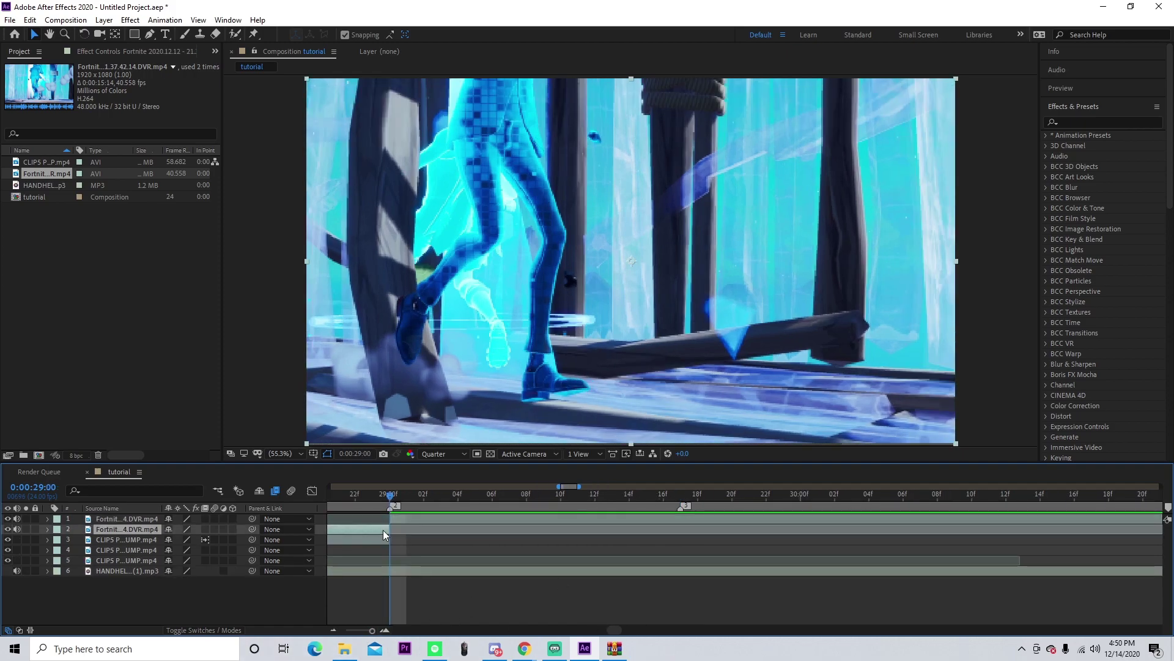
{"action": "left_click", "coordinate": [664, 496]}
{"action": "left_click_drag", "start_coordinate": [665, 497], "coordinate": [685, 509]}
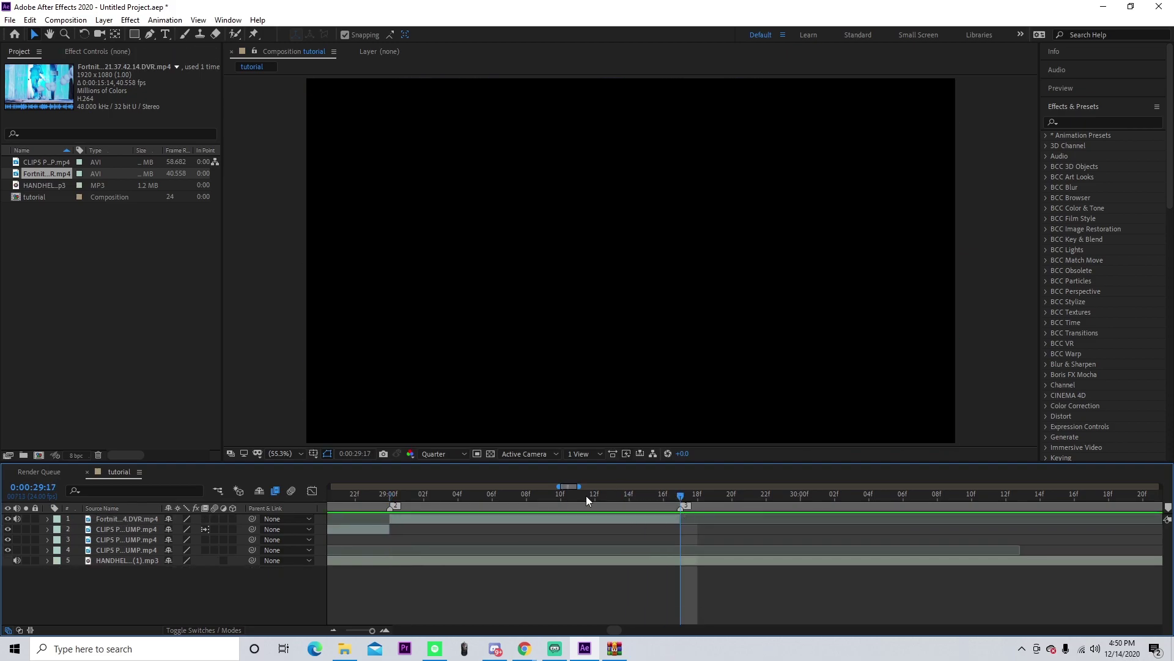
{"action": "left_click_drag", "start_coordinate": [586, 495], "coordinate": [390, 496]}
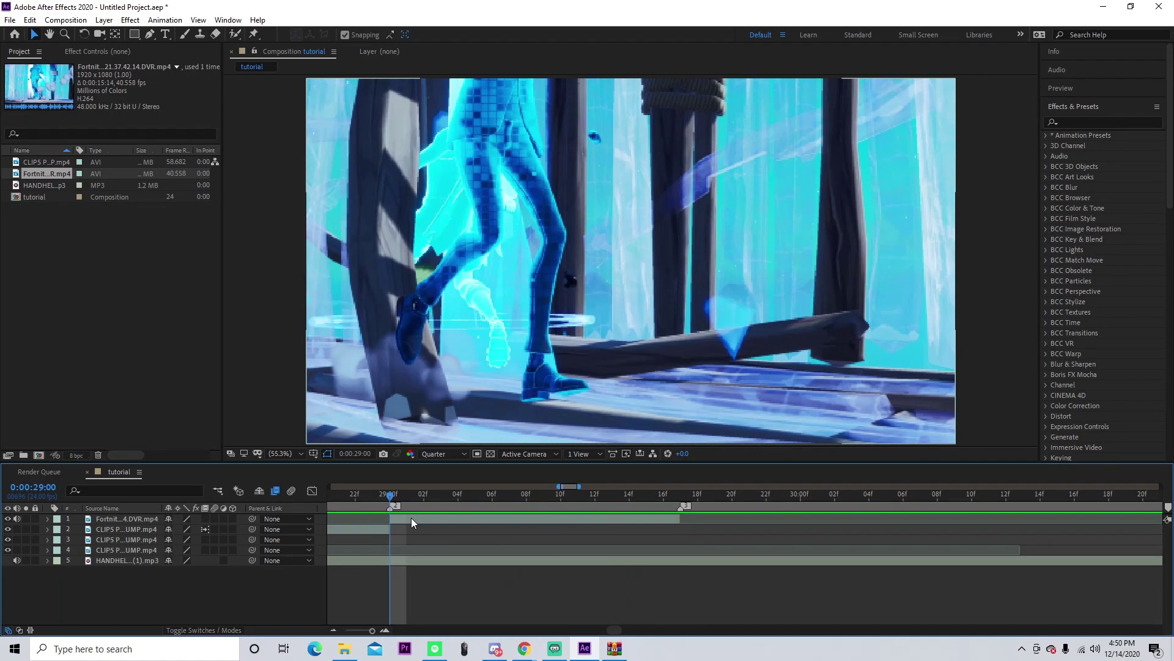
{"action": "left_click", "coordinate": [411, 519]}
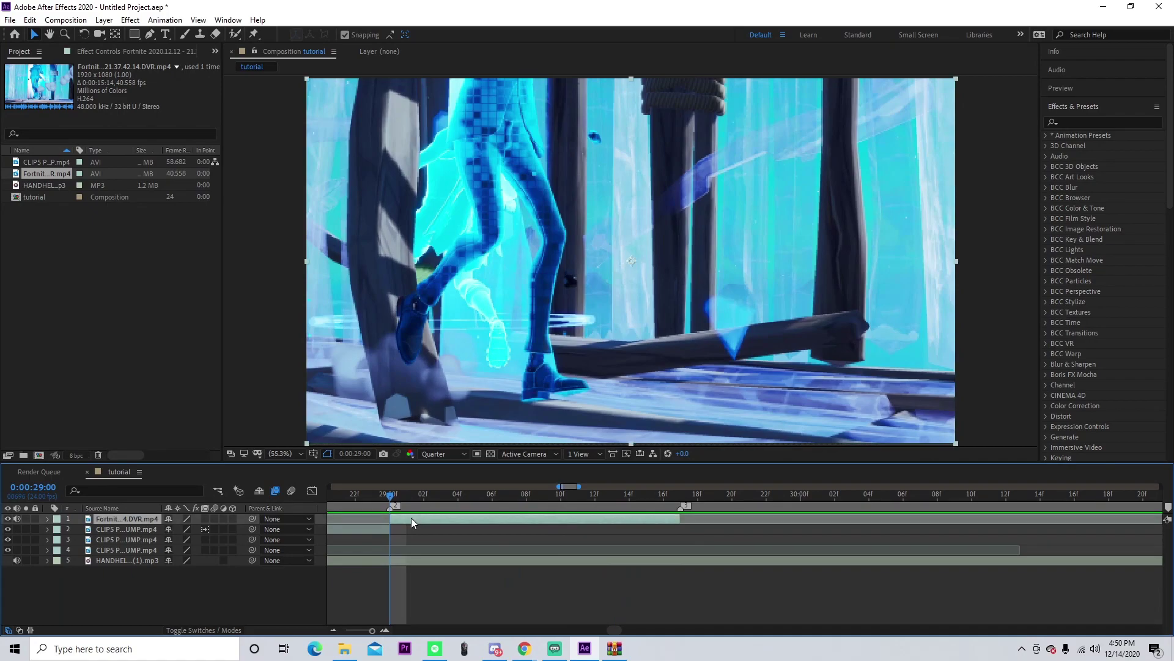
- Enable time remapping on the Fortnite layer and add a keyframe at 29:16
{"action": "key", "text": "ctrl+alt+t"}
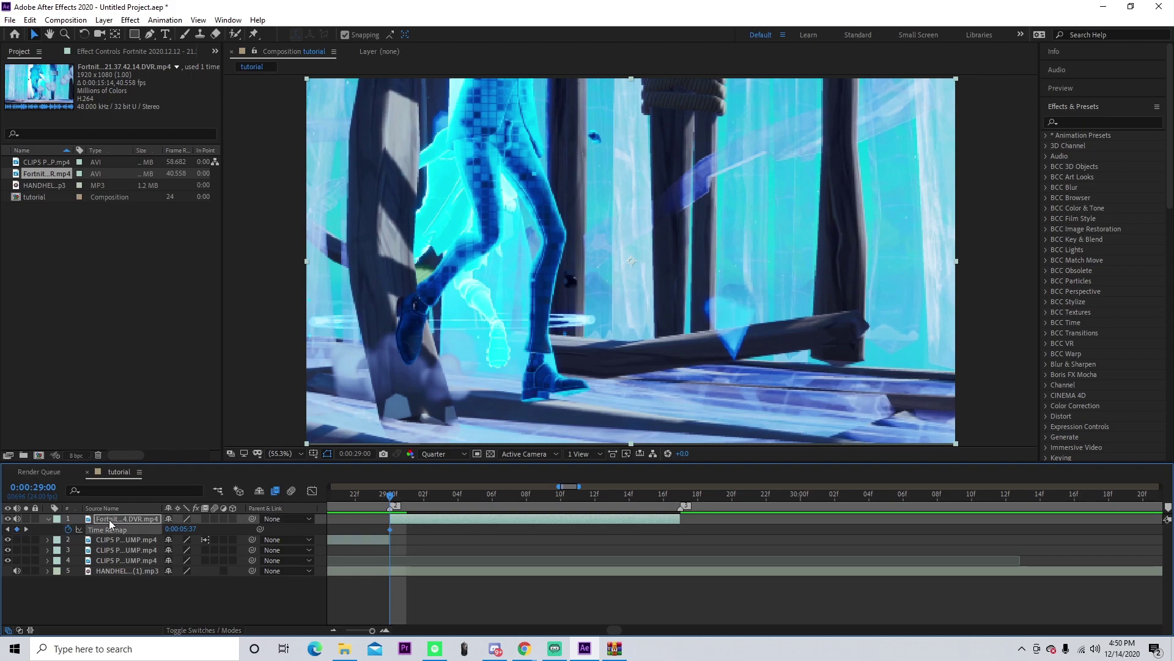
{"action": "left_click_drag", "start_coordinate": [603, 494], "coordinate": [664, 495]}
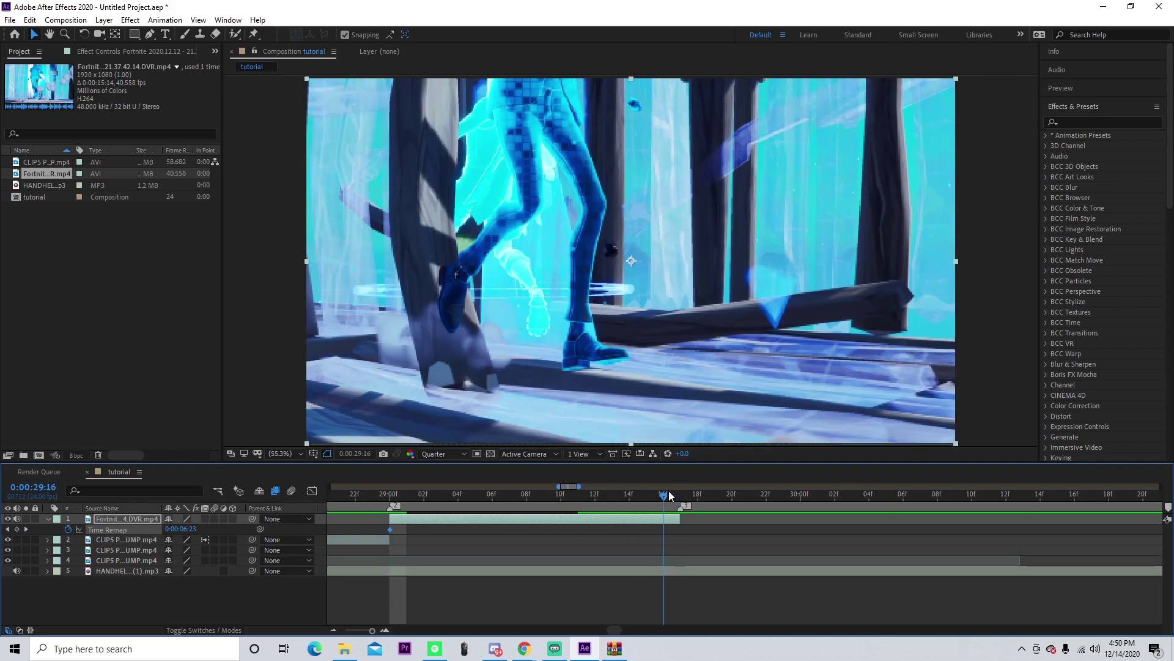
{"action": "left_click", "coordinate": [16, 529]}
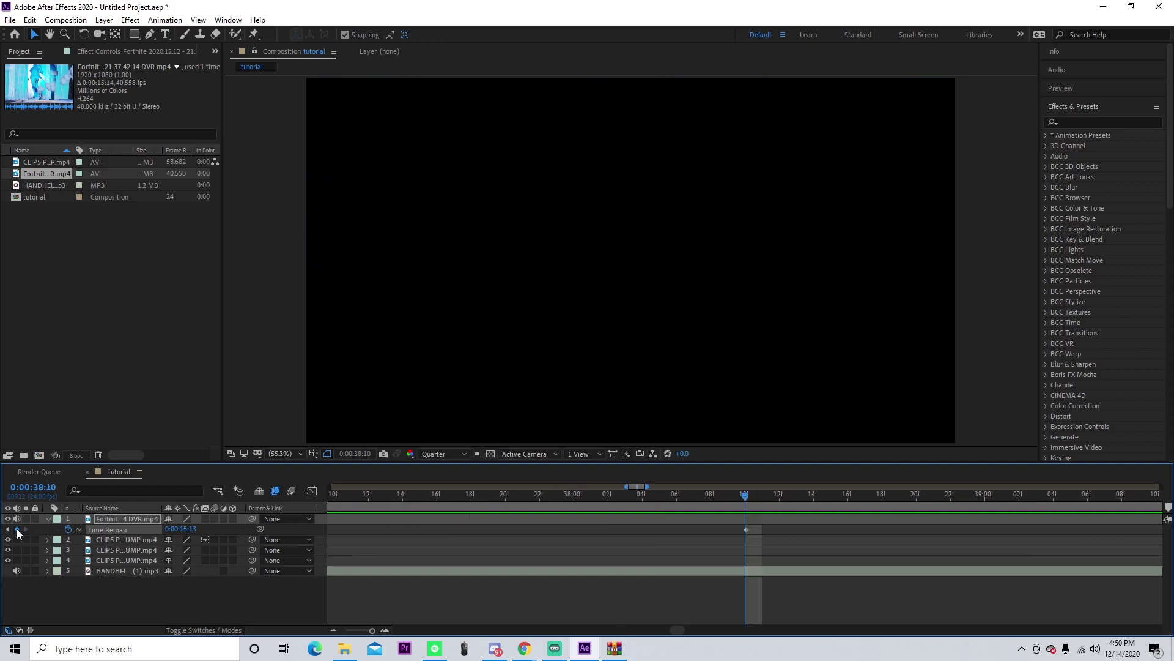
{"action": "left_click", "coordinate": [8, 529]}
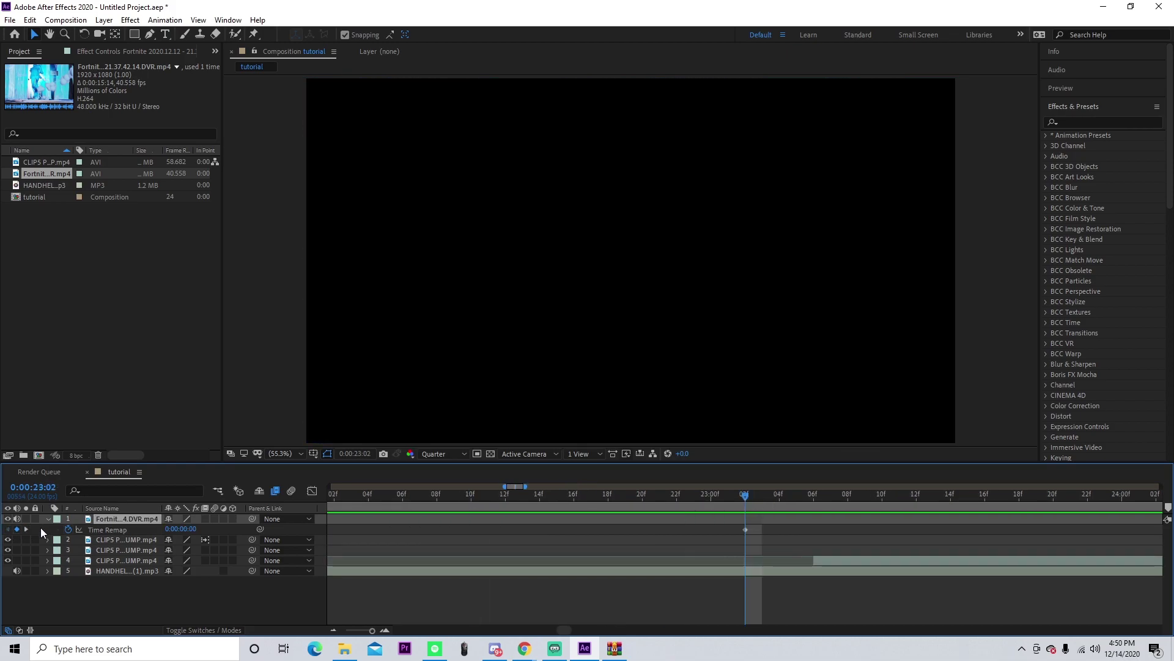
{"action": "left_click", "coordinate": [26, 529]}
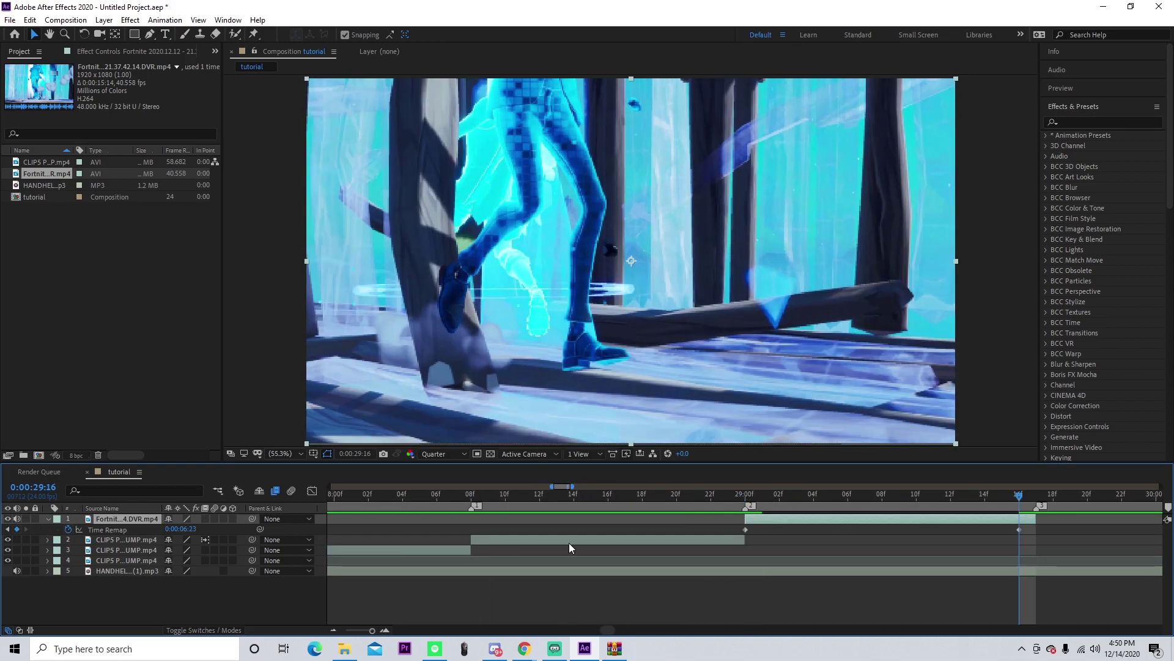
{"action": "left_click", "coordinate": [780, 495]}
{"action": "scroll", "coordinate": [794, 513], "scroll_direction": "right", "scroll_amount": 3}
- Adjust the source frame at 29:00 and scrub the 29:16 value up to 0:00:10:17
{"action": "left_click_drag", "start_coordinate": [548, 522], "coordinate": [679, 521]}
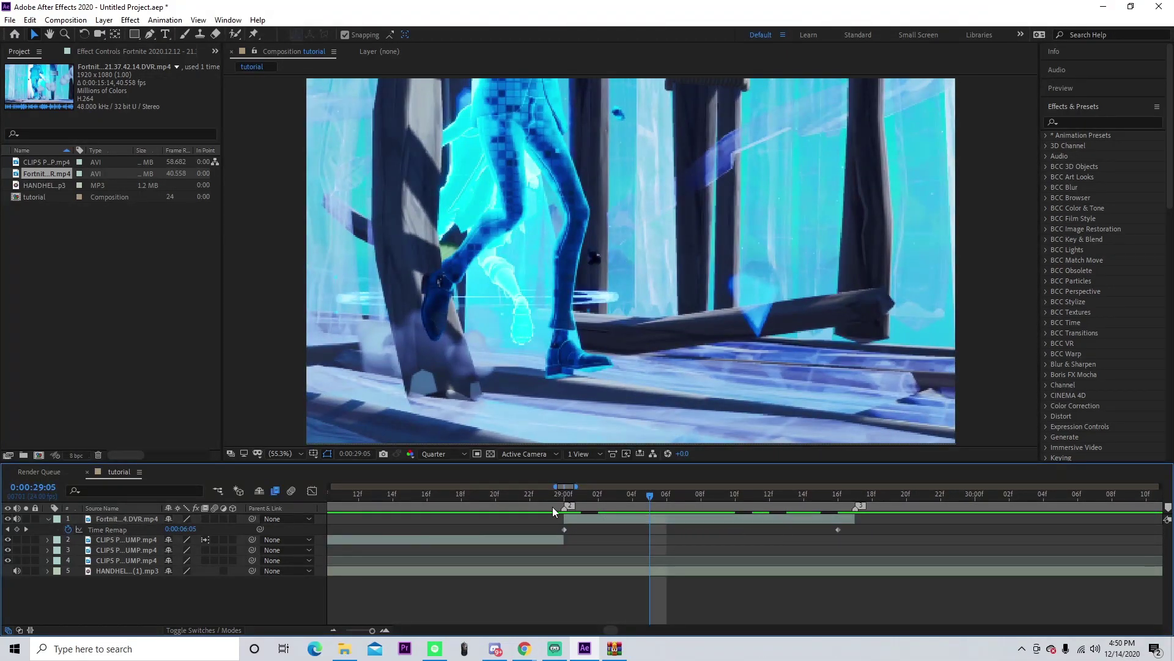
{"action": "left_click", "coordinate": [564, 495]}
{"action": "left_click_drag", "start_coordinate": [166, 529], "coordinate": [183, 530]}
{"action": "left_click_drag", "start_coordinate": [96, 530], "coordinate": [317, 523]}
{"action": "left_click_drag", "start_coordinate": [647, 496], "coordinate": [830, 498]}
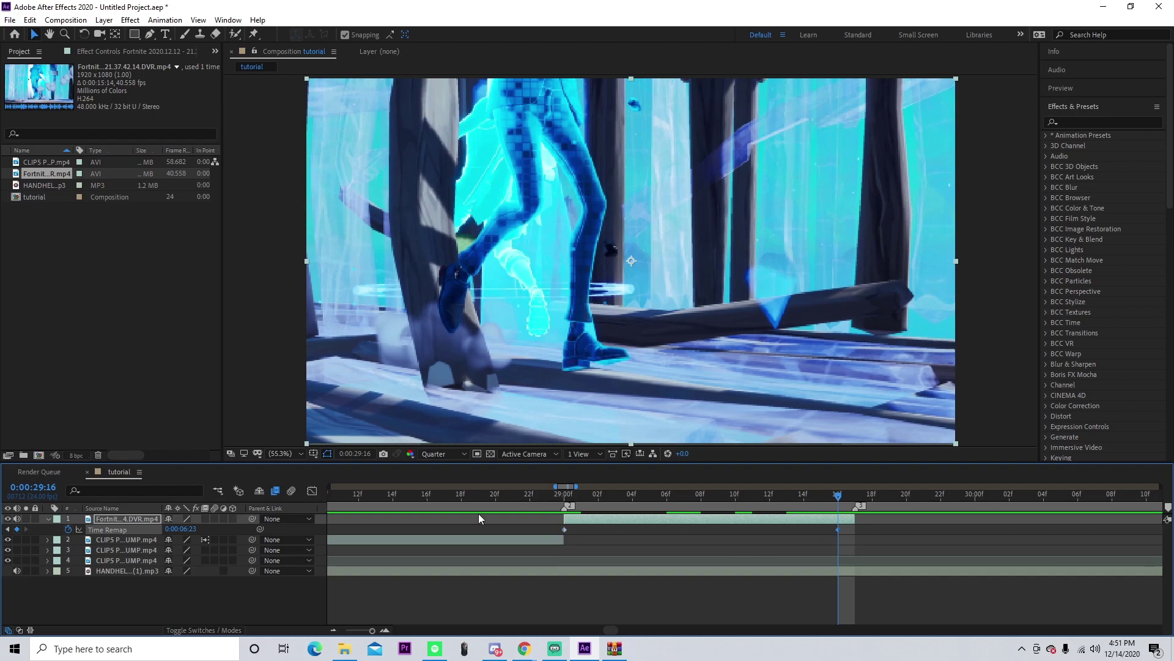
{"action": "left_click_drag", "start_coordinate": [196, 529], "coordinate": [260, 502]}
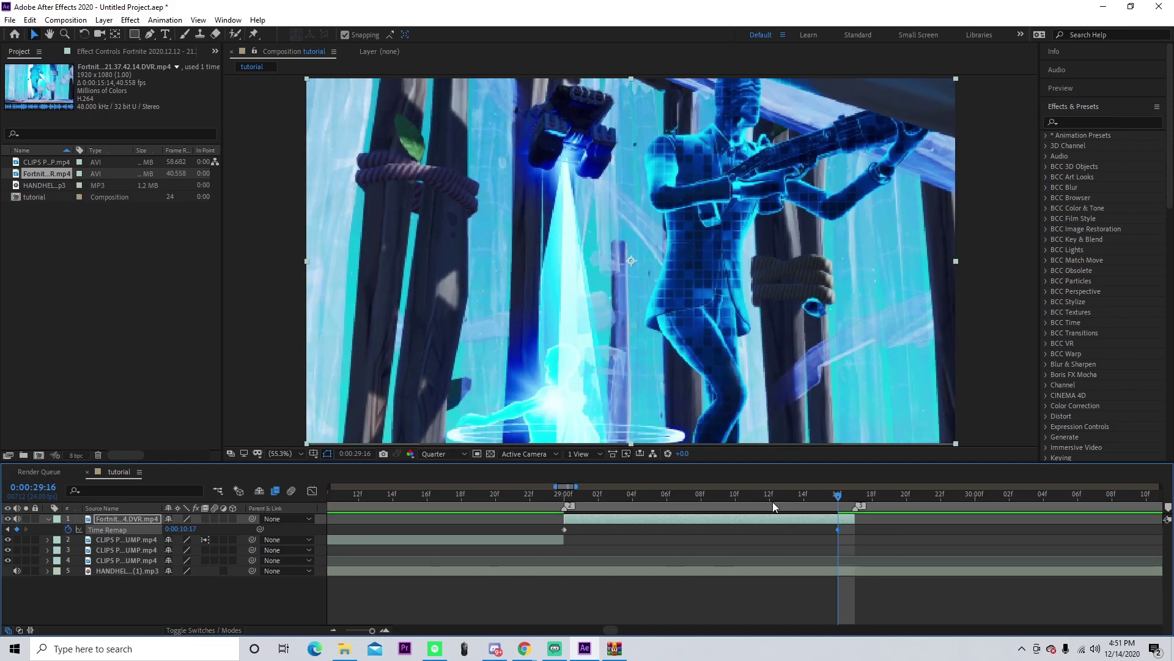
{"action": "left_click_drag", "start_coordinate": [548, 528], "coordinate": [854, 537]}
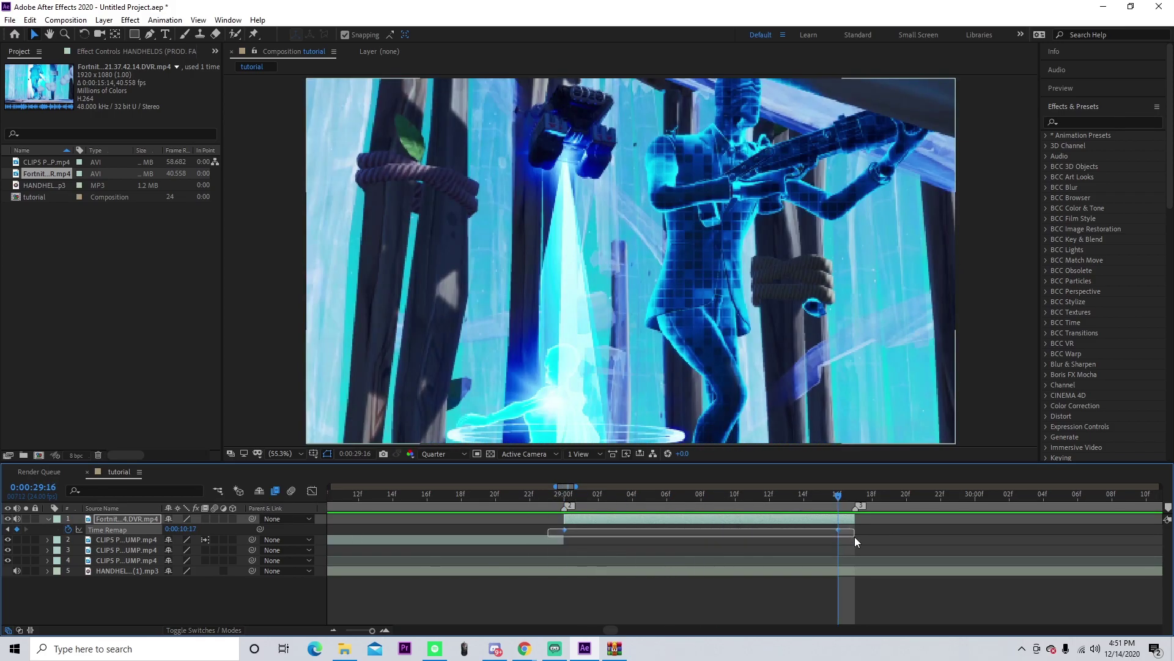
- Ease both Time Remap keyframes and shape the graph into a smooth S-curve ramp
{"action": "key", "text": "F9"}
{"action": "left_click", "coordinate": [791, 557]}
{"action": "left_click", "coordinate": [554, 525]}
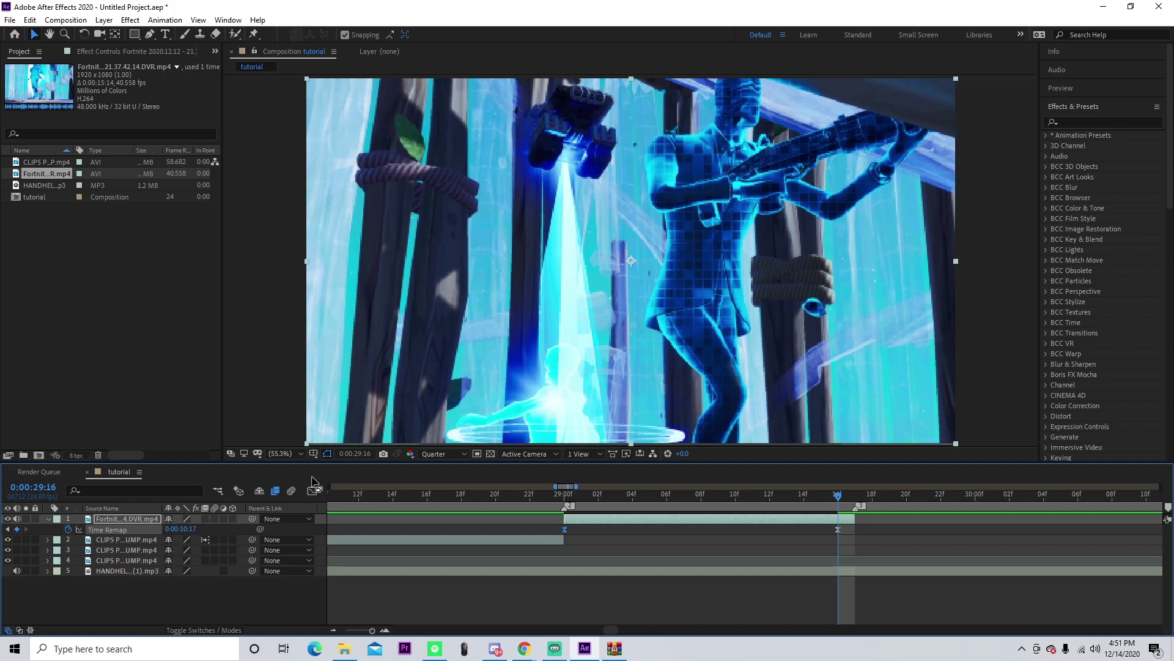
{"action": "left_click", "coordinate": [311, 491]}
{"action": "left_click_drag", "start_coordinate": [657, 601], "coordinate": [568, 544]}
{"action": "left_click_drag", "start_coordinate": [746, 521], "coordinate": [834, 577]}
- Scrub between 28:15 and 29:00 to check the speed ramp
{"action": "left_click_drag", "start_coordinate": [572, 495], "coordinate": [695, 521]}
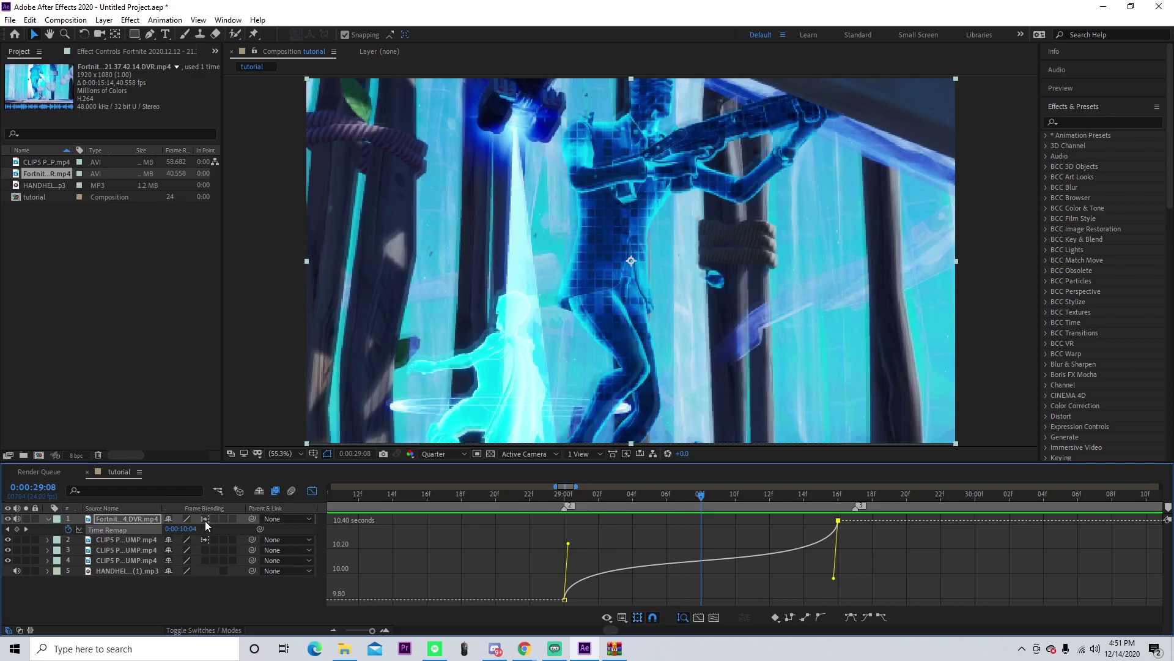
{"action": "left_click", "coordinate": [409, 494]}
{"action": "left_click", "coordinate": [557, 496]}
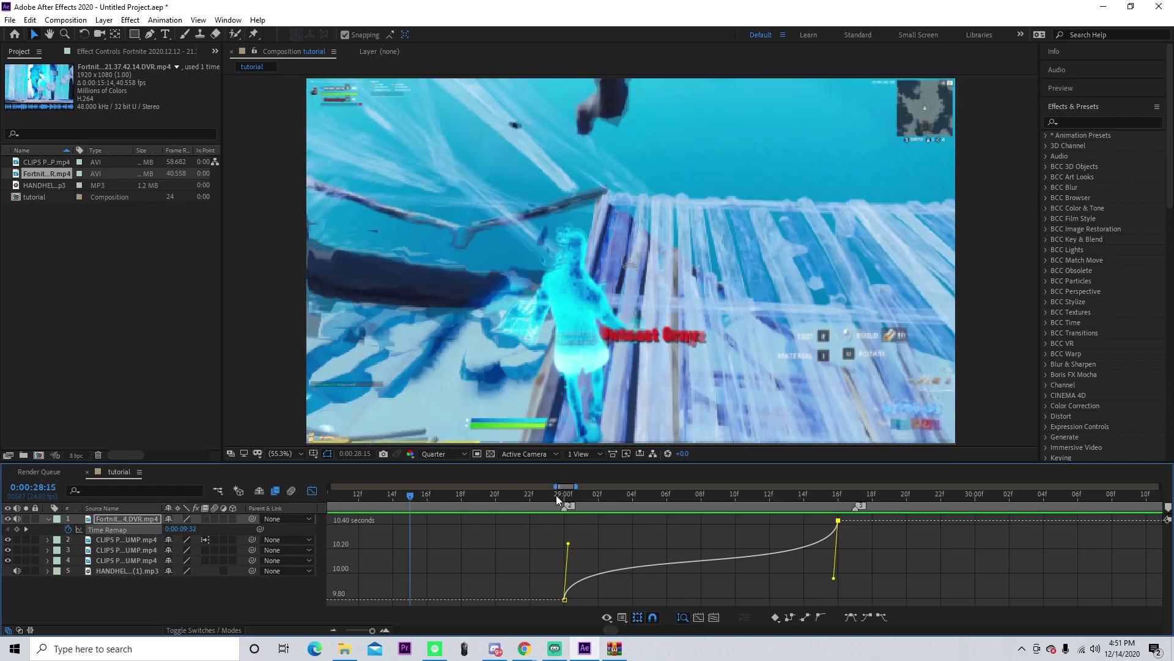
{"action": "left_click", "coordinate": [468, 498]}
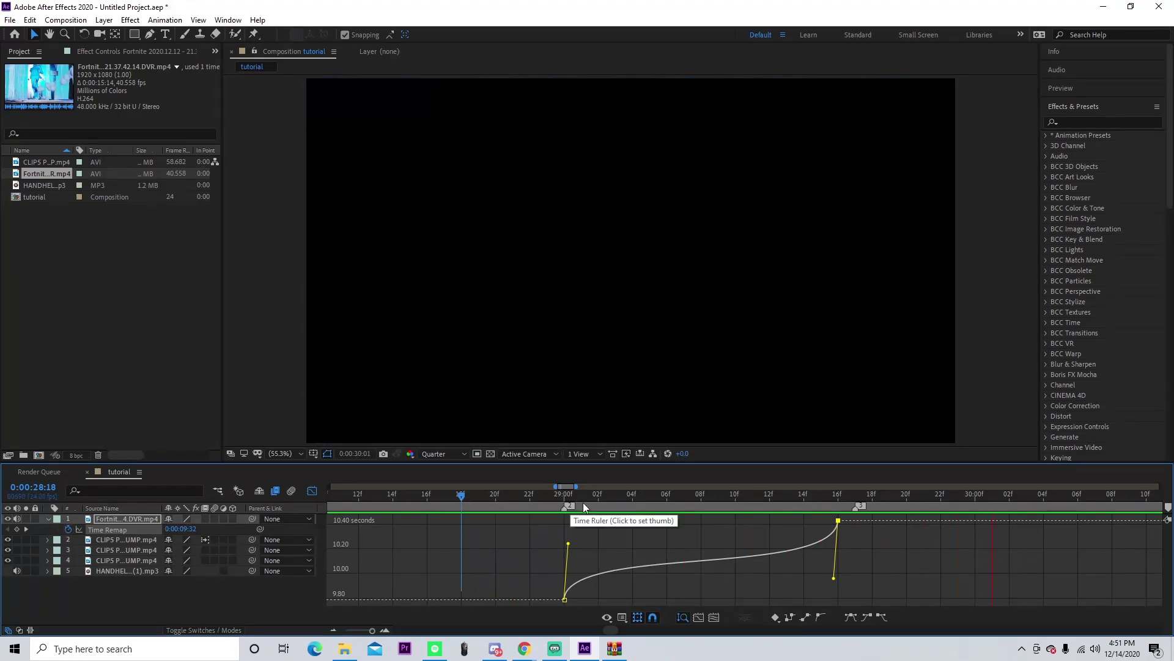
{"action": "left_click_drag", "start_coordinate": [618, 496], "coordinate": [410, 508]}
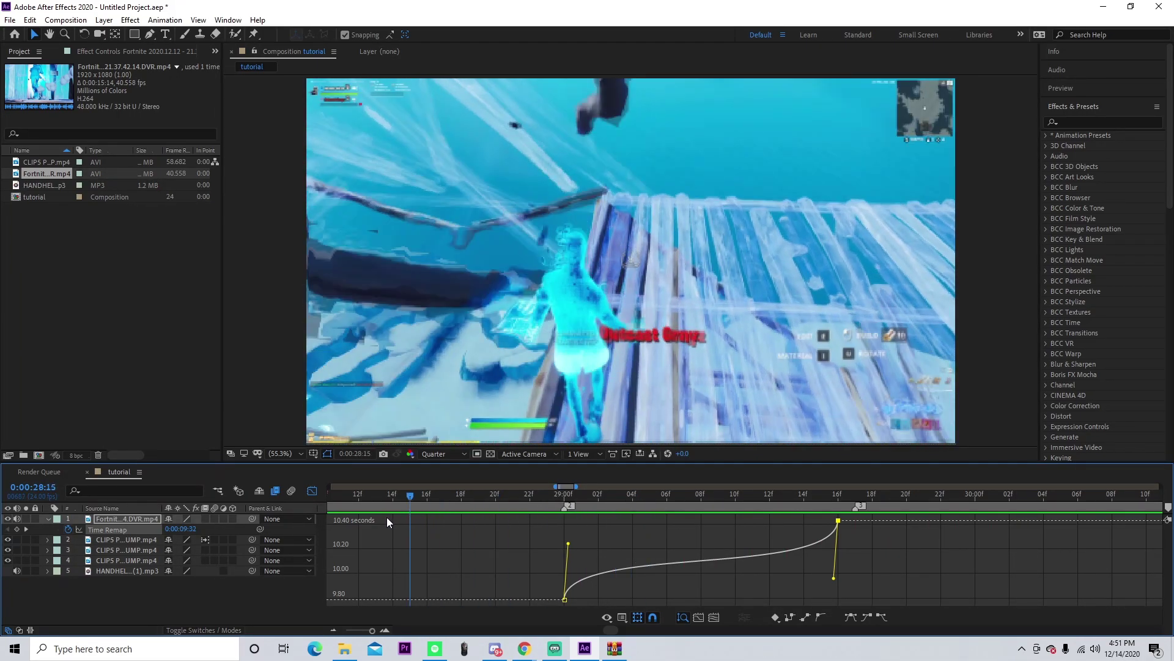
- Turn on frame blending for the Fortnite layer, play a preview, and return to layer bars
{"action": "left_click", "coordinate": [205, 519]}
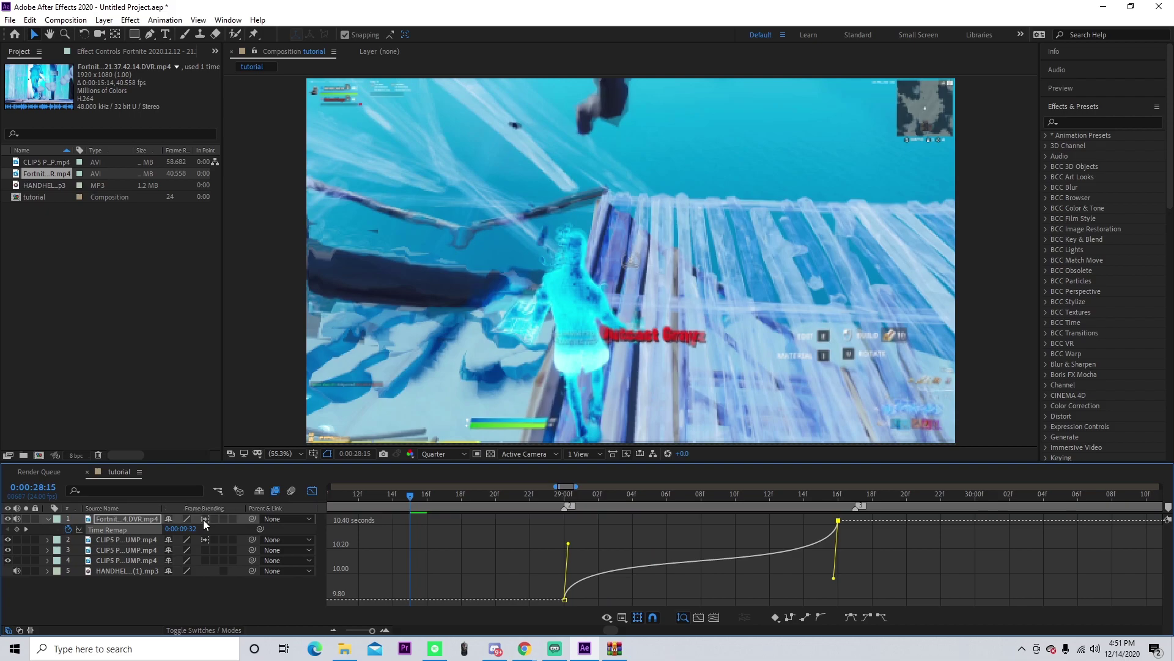
{"action": "left_click_drag", "start_coordinate": [514, 499], "coordinate": [399, 499]}
{"action": "key", "text": "space"}
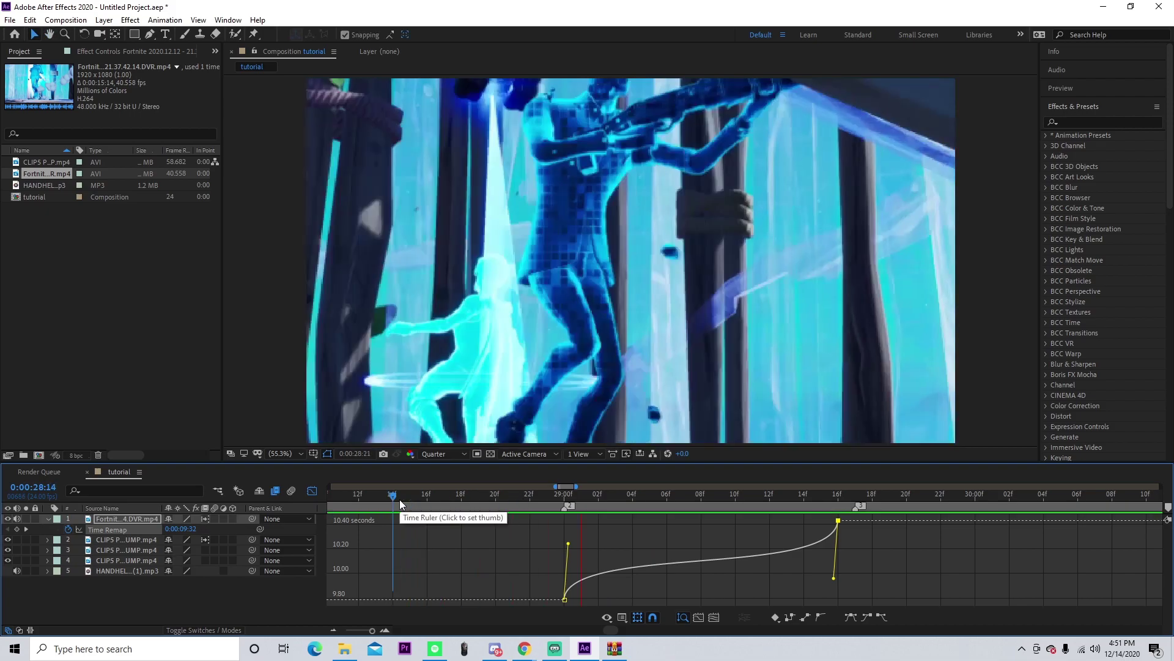
{"action": "key", "text": "space"}
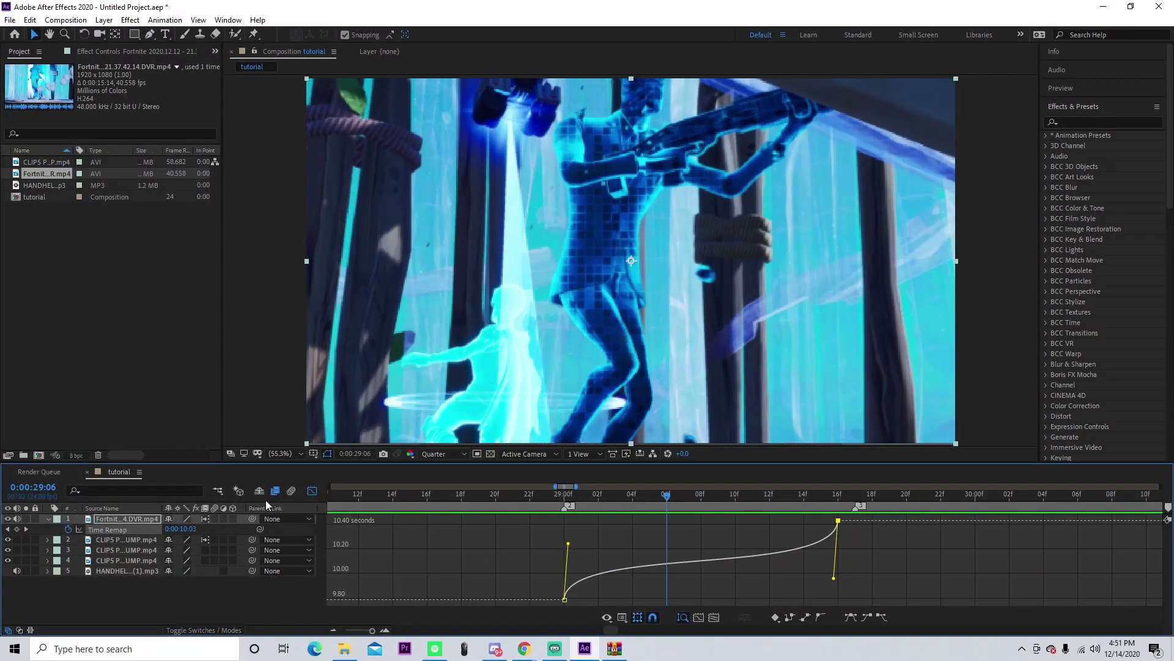
{"action": "left_click", "coordinate": [312, 491]}
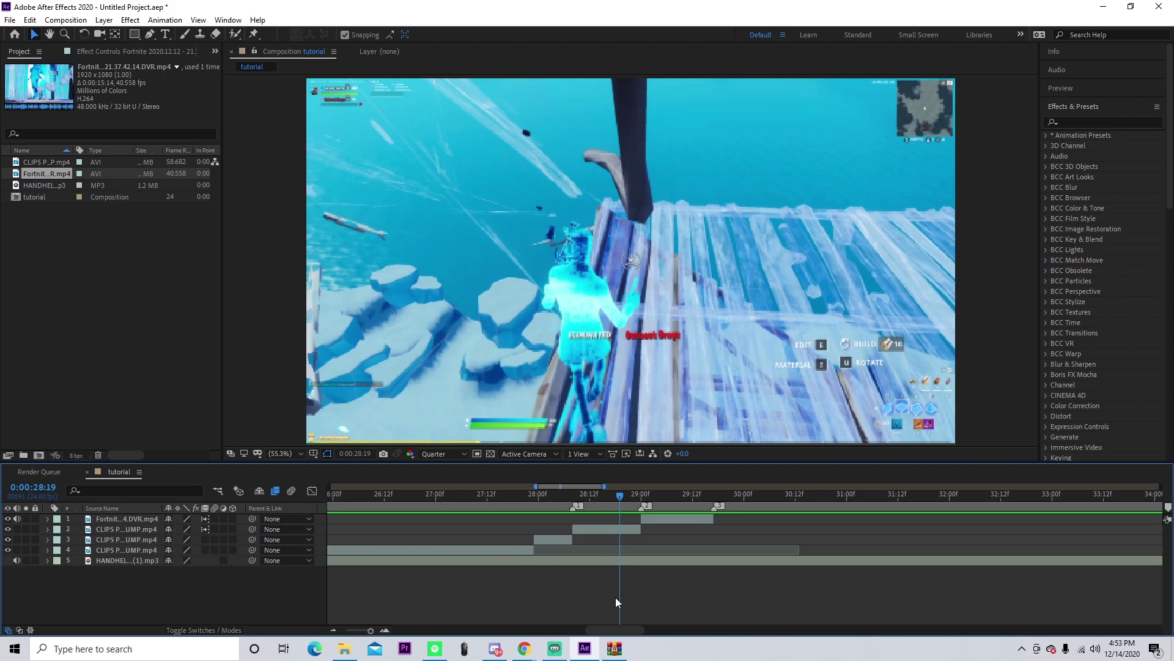
- Add Adjustment Layer 1 above every clip with Ctrl+Alt+Y
{"action": "key", "text": "ctrl+alt+y"}
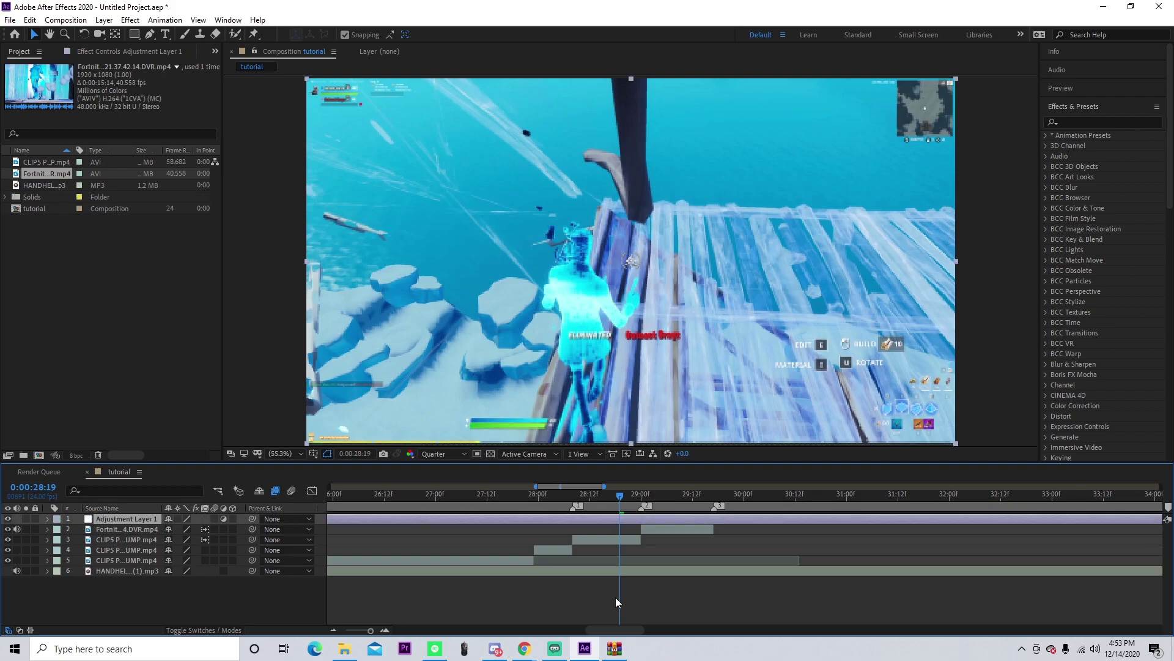
- Search 'rsm' in Effects & Presets and apply RSMB to the adjustment layer
{"action": "left_click_drag", "start_coordinate": [541, 495], "coordinate": [560, 513]}
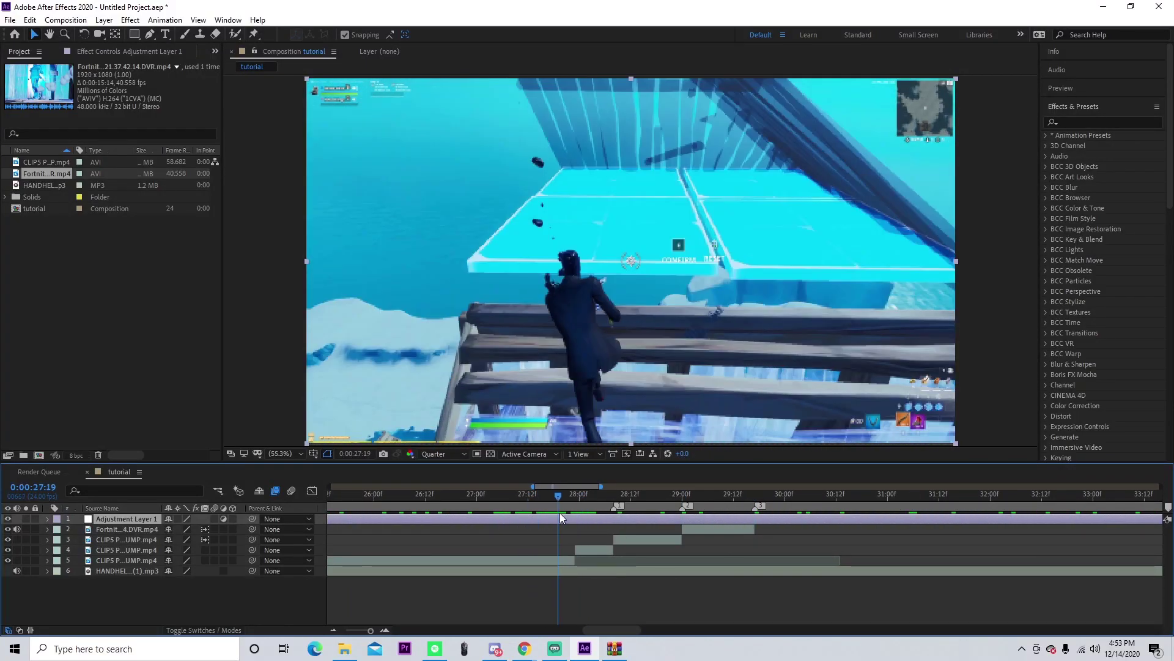
{"action": "left_click", "coordinate": [1076, 123]}
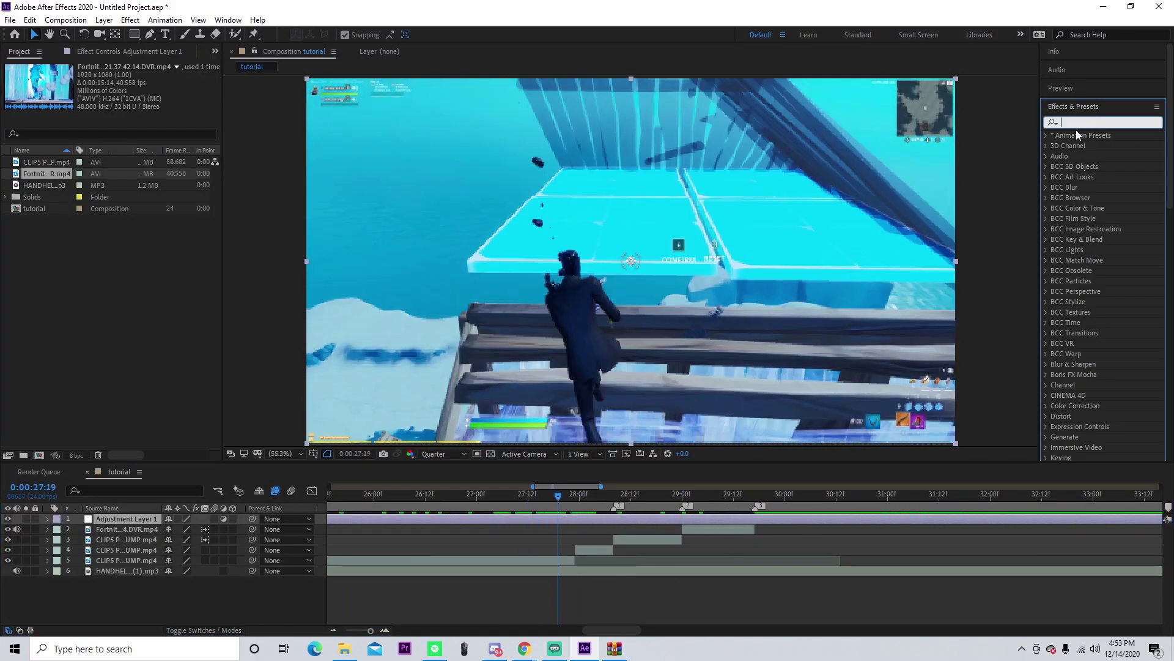
{"action": "type", "text": "rsm"}
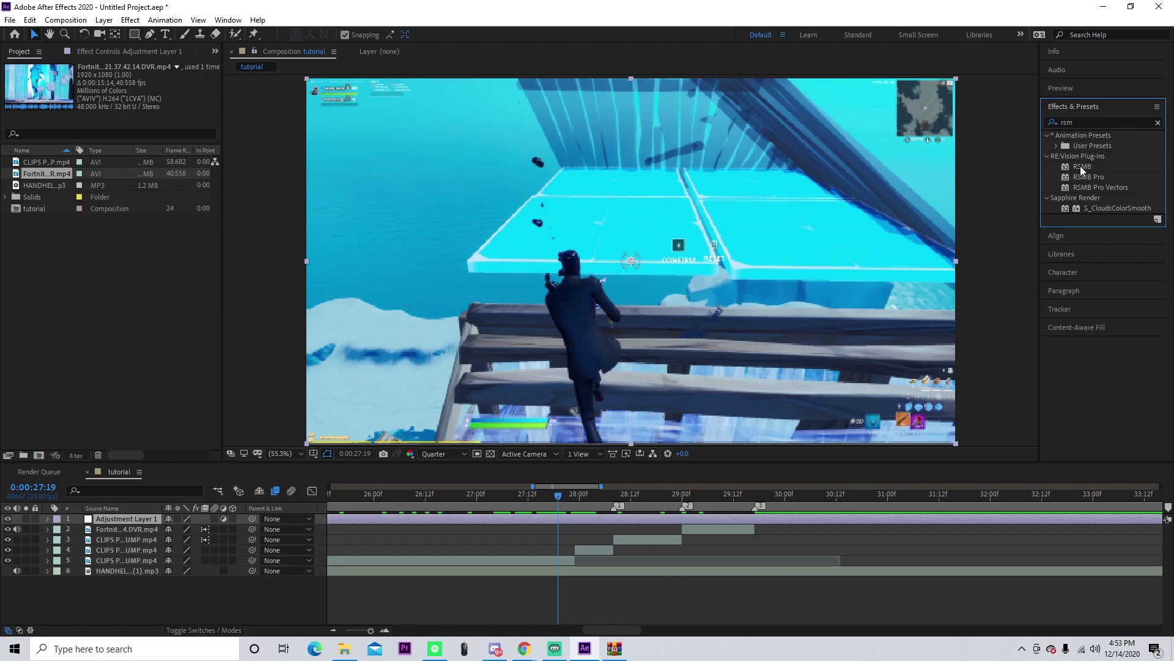
{"action": "left_click", "coordinate": [641, 571]}
{"action": "left_click", "coordinate": [778, 517]}
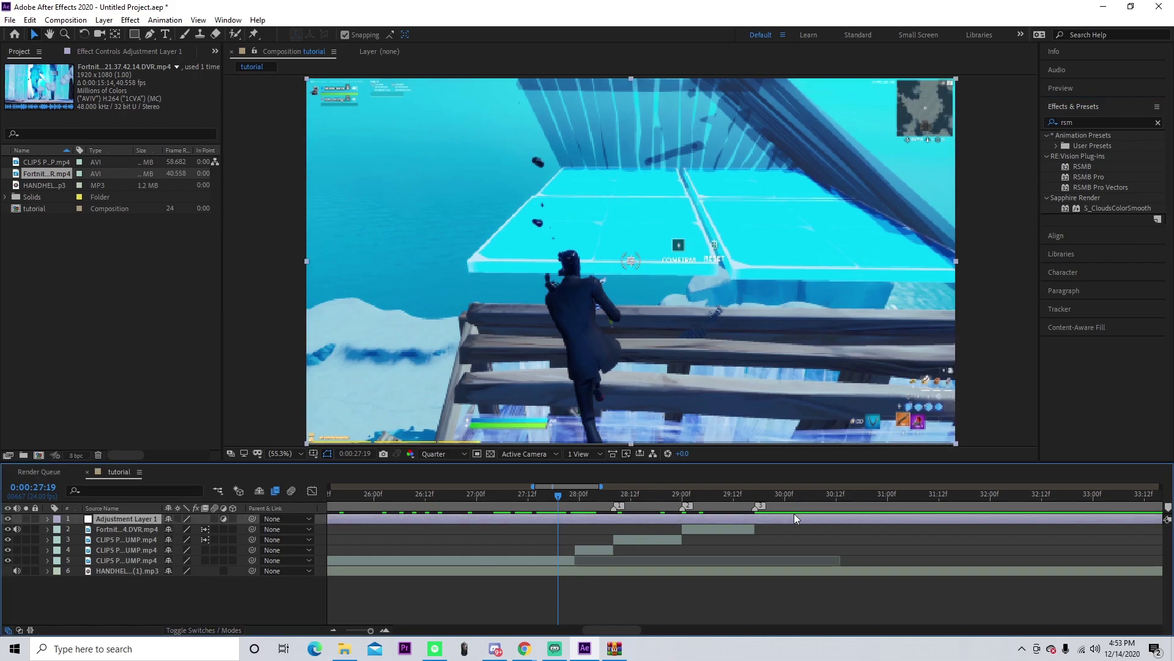
{"action": "double_click", "coordinate": [1089, 166]}
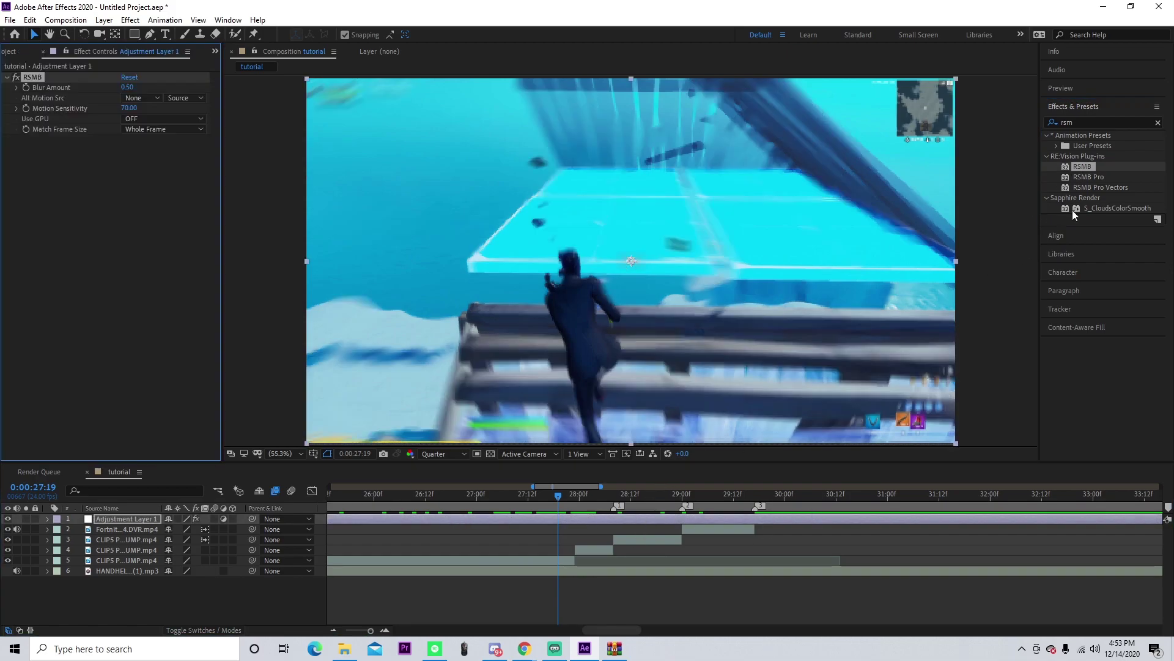
- Set RSMB's Blur Amount to 0.3 and Motion Sensitivity to 40
{"action": "left_click", "coordinate": [127, 87]}
{"action": "key", "text": "BackSpace"}
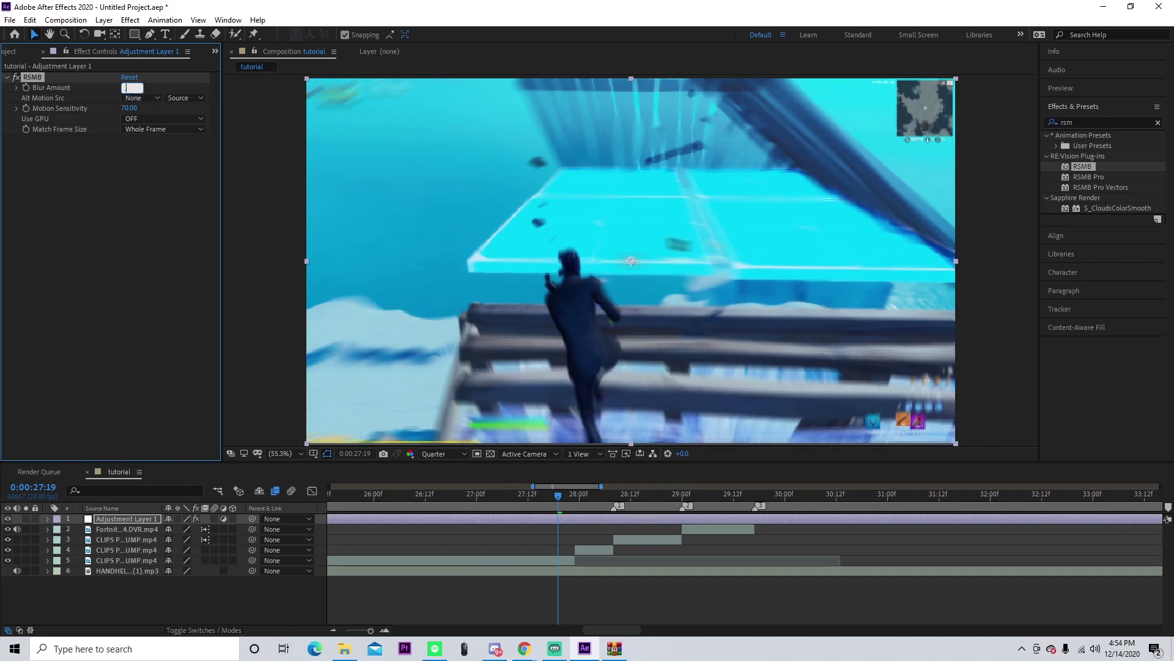
{"action": "type", "text": "0.3"}
{"action": "key", "text": "Tab"}
{"action": "type", "text": "40"}
{"action": "left_click", "coordinate": [528, 494]}
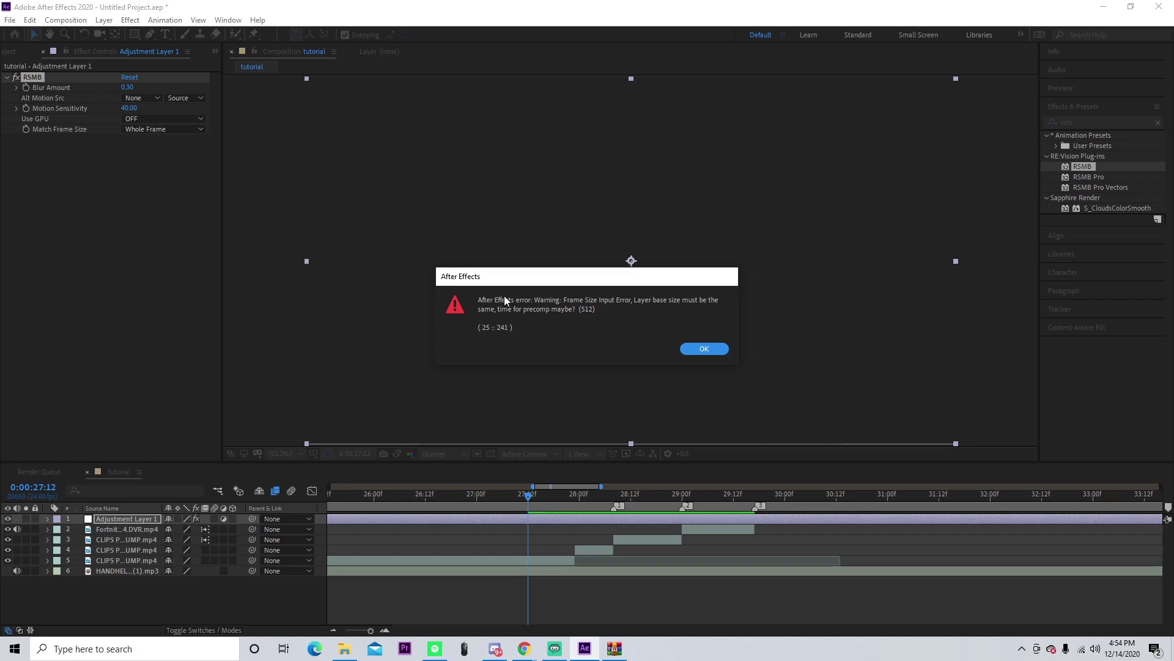
- Dismiss the frame size error, preview from 0:00:26:19, and toggle RSMB on and off to compare
{"action": "left_click", "coordinate": [704, 350]}
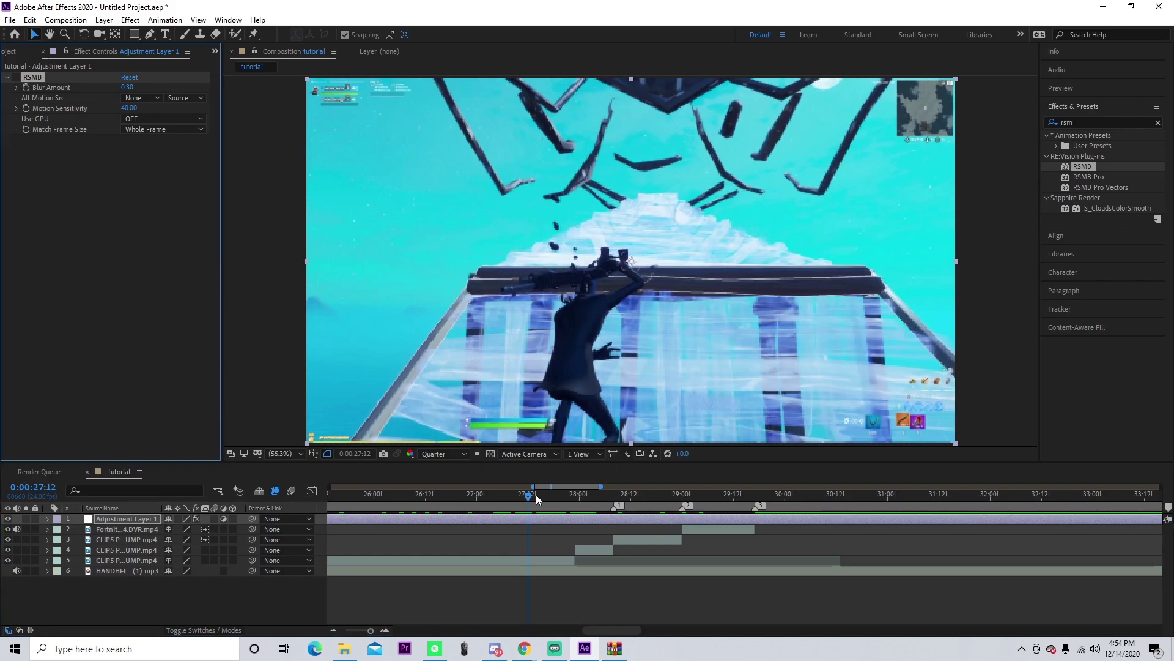
{"action": "left_click_drag", "start_coordinate": [538, 493], "coordinate": [457, 493]}
{"action": "key", "text": "space"}
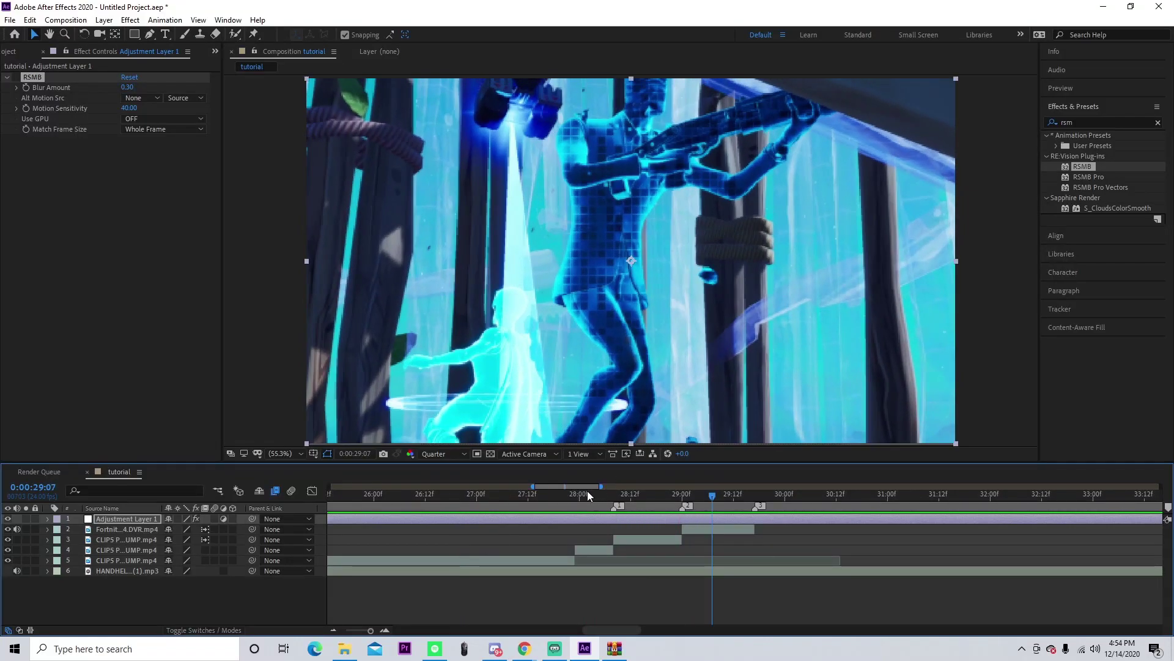
{"action": "key", "text": "space"}
{"action": "left_click", "coordinate": [17, 77]}
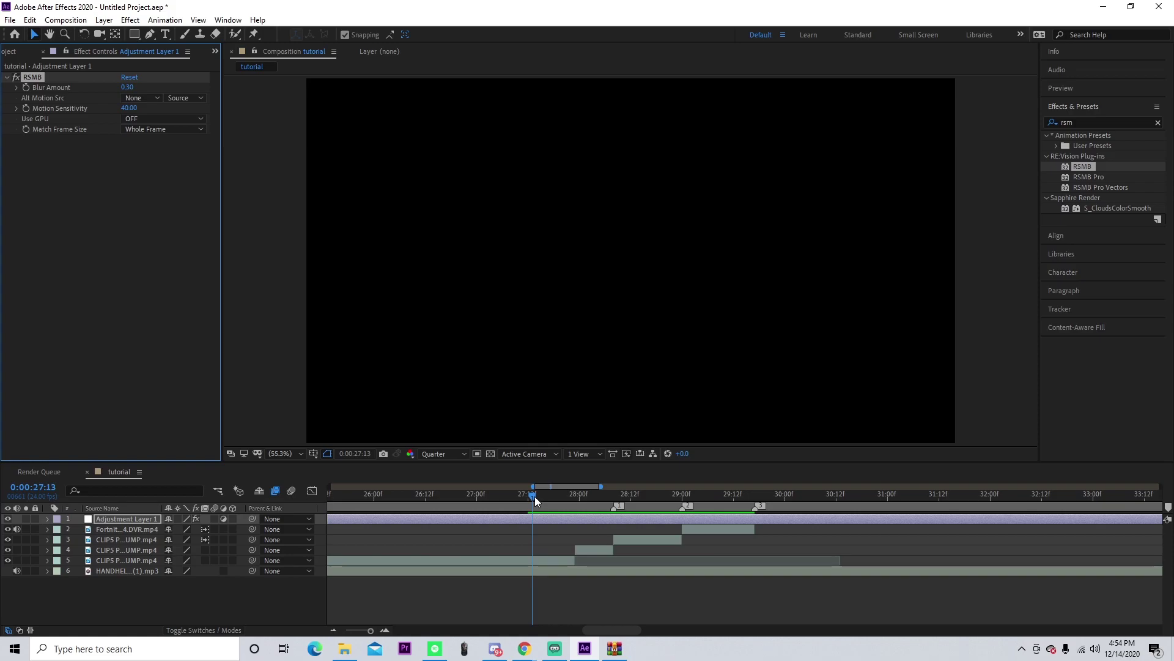
{"action": "left_click", "coordinate": [536, 494]}
{"action": "left_click", "coordinate": [16, 77]}
{"action": "scroll", "coordinate": [618, 558], "scroll_direction": "down", "scroll_amount": 5}
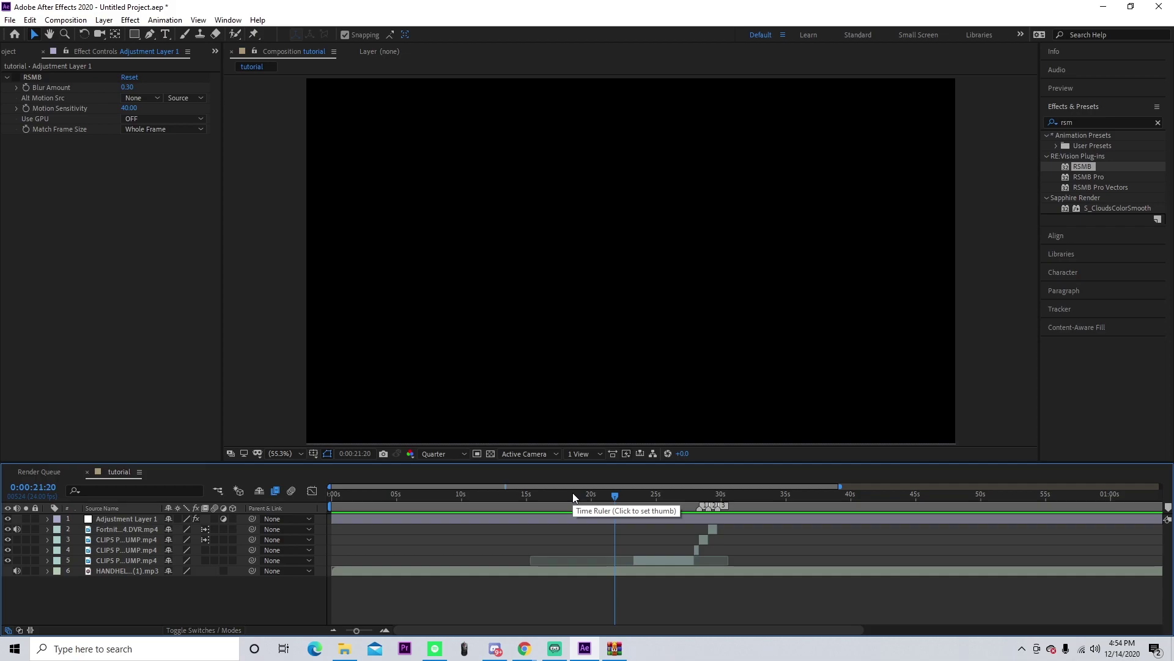
- Set the work area from 0:00:22:00 to 0:00:31:03 and select all layers
{"action": "left_click", "coordinate": [616, 496]}
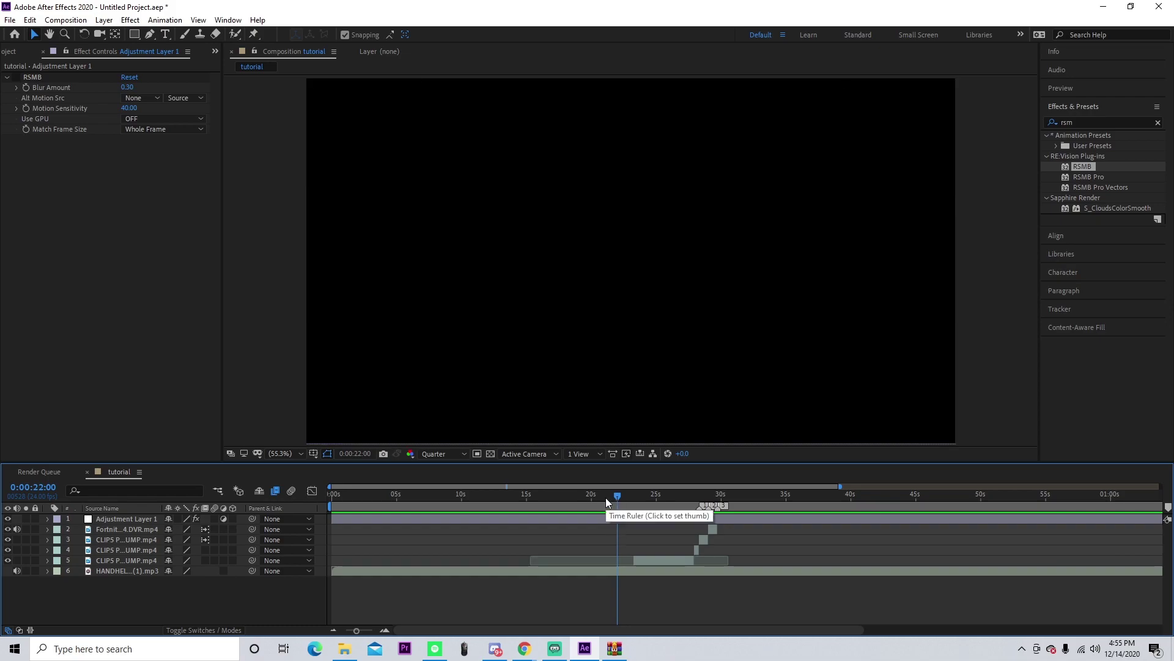
{"action": "key", "text": "b"}
{"action": "left_click", "coordinate": [736, 496]}
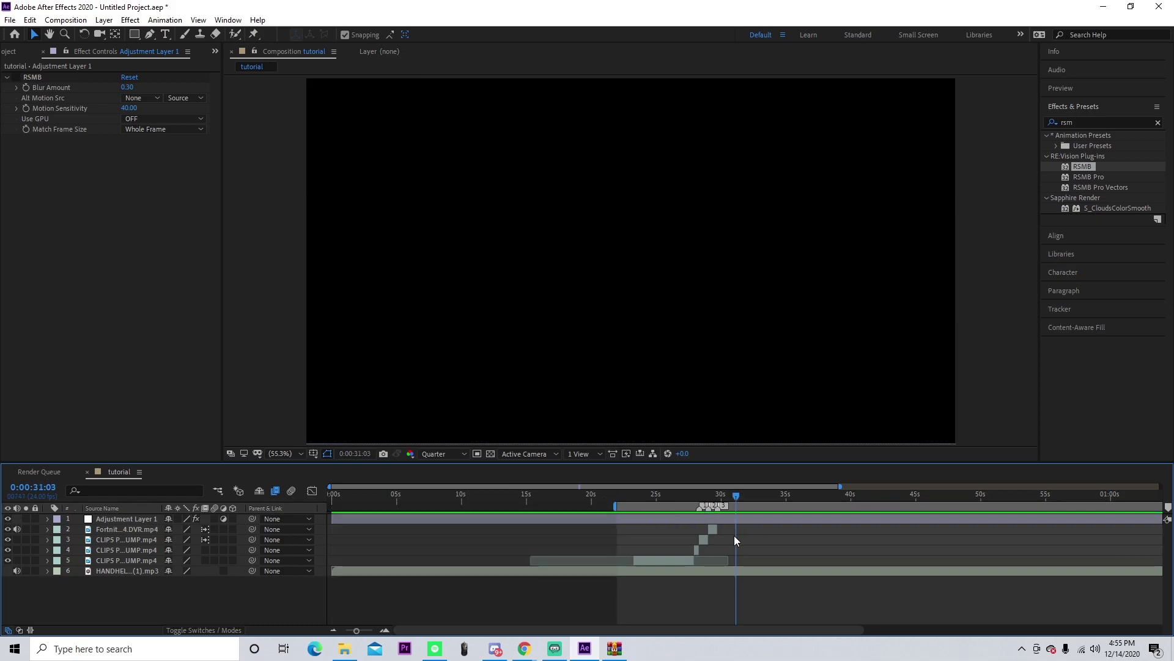
{"action": "key", "text": "n"}
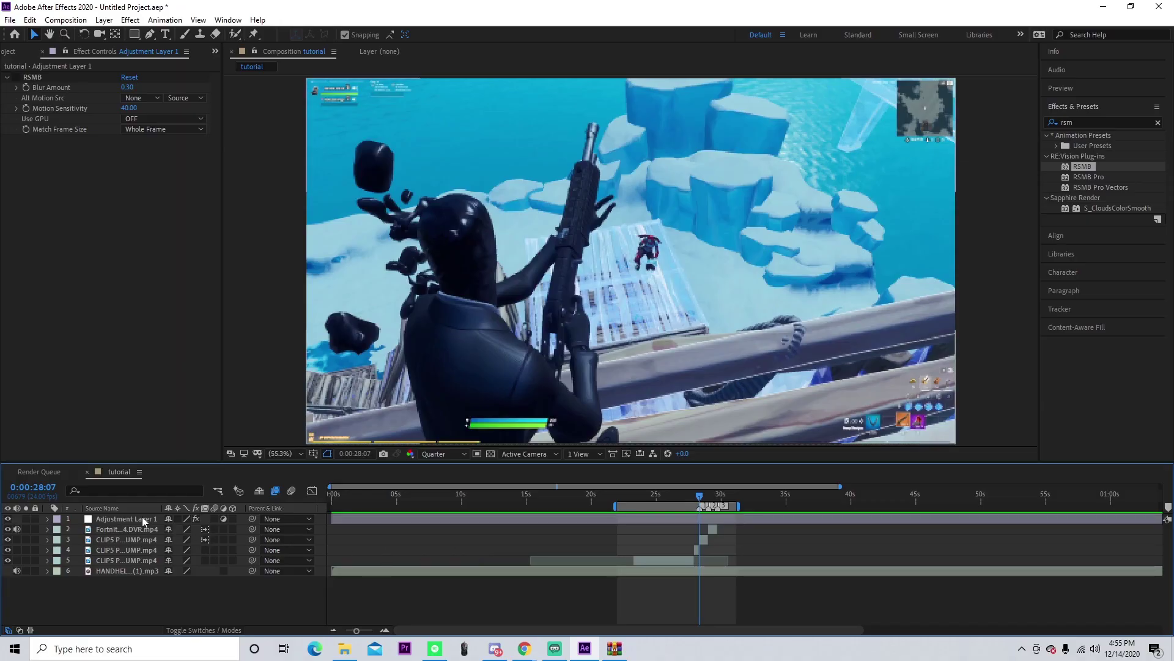
{"action": "left_click", "coordinate": [142, 519]}
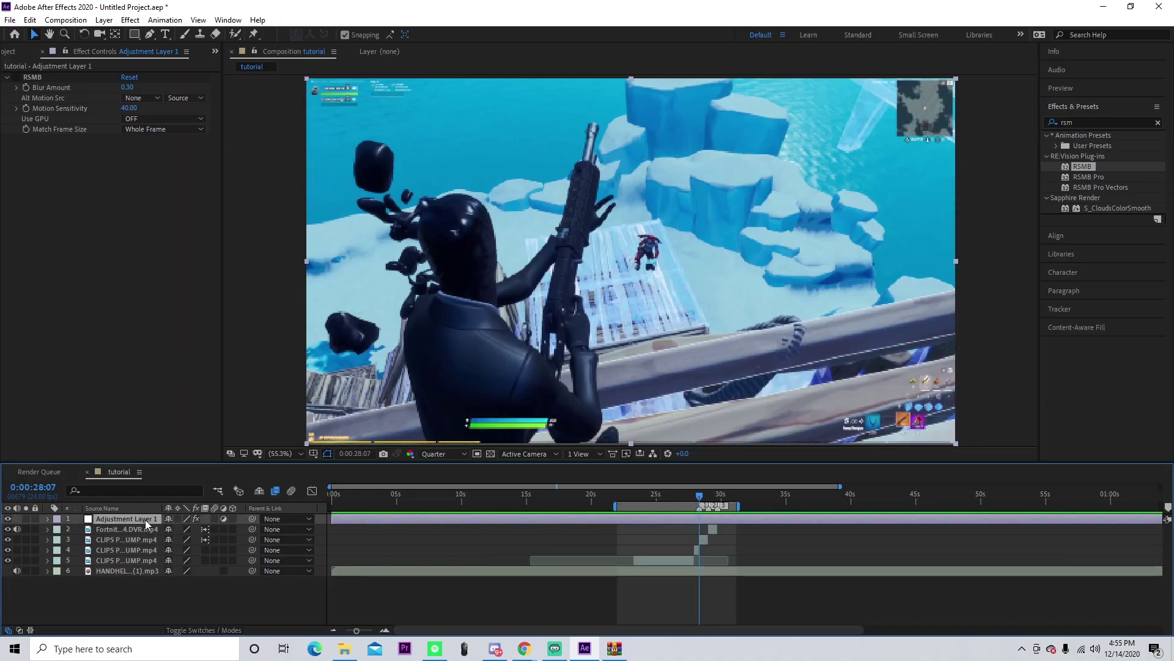
{"action": "key", "text": "ctrl+a"}
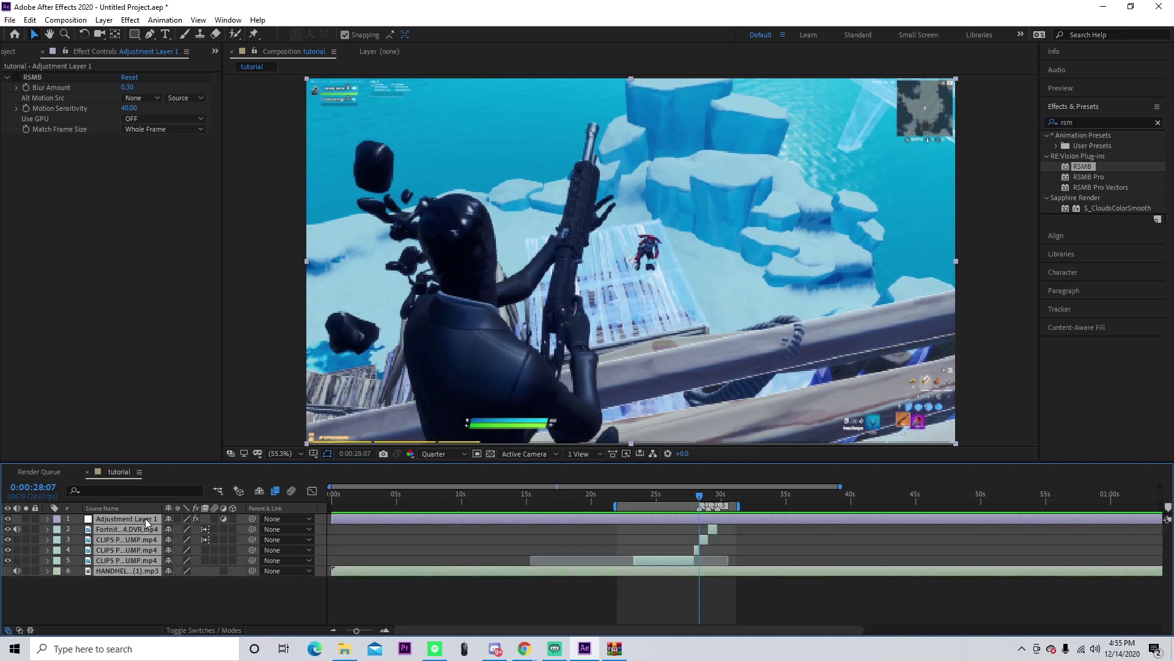
- Pre-compose the selected layers into a new composition named test
{"action": "right_click", "coordinate": [166, 549]}
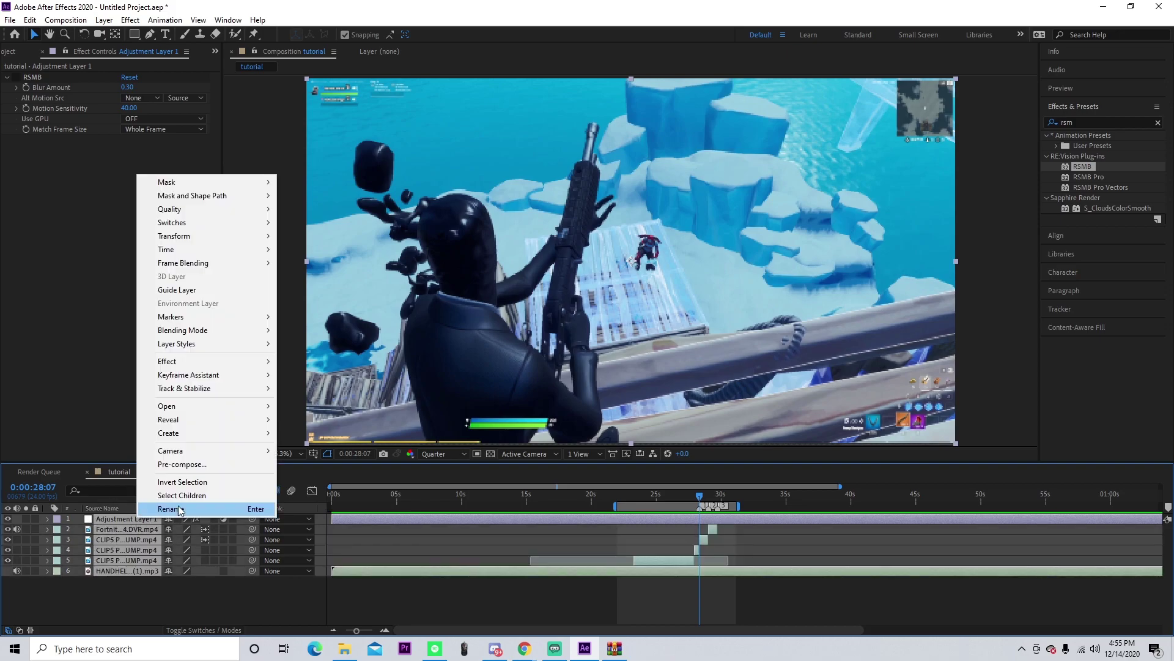
{"action": "left_click", "coordinate": [184, 469]}
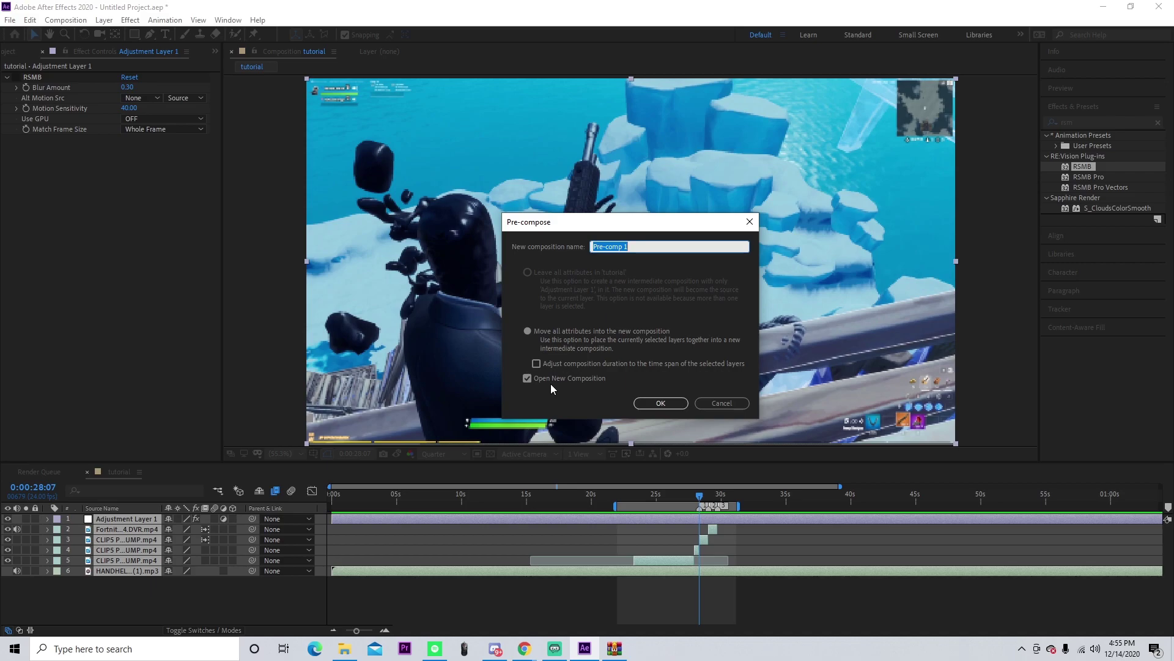
{"action": "type", "text": "test"}
{"action": "left_click", "coordinate": [656, 405]}
- Compare the tutorial and test comps around 0:00:20–0:00:23, then select Adjustment Layer 1 in test
{"action": "left_click", "coordinate": [120, 471]}
{"action": "left_click_drag", "start_coordinate": [669, 495], "coordinate": [725, 495]}
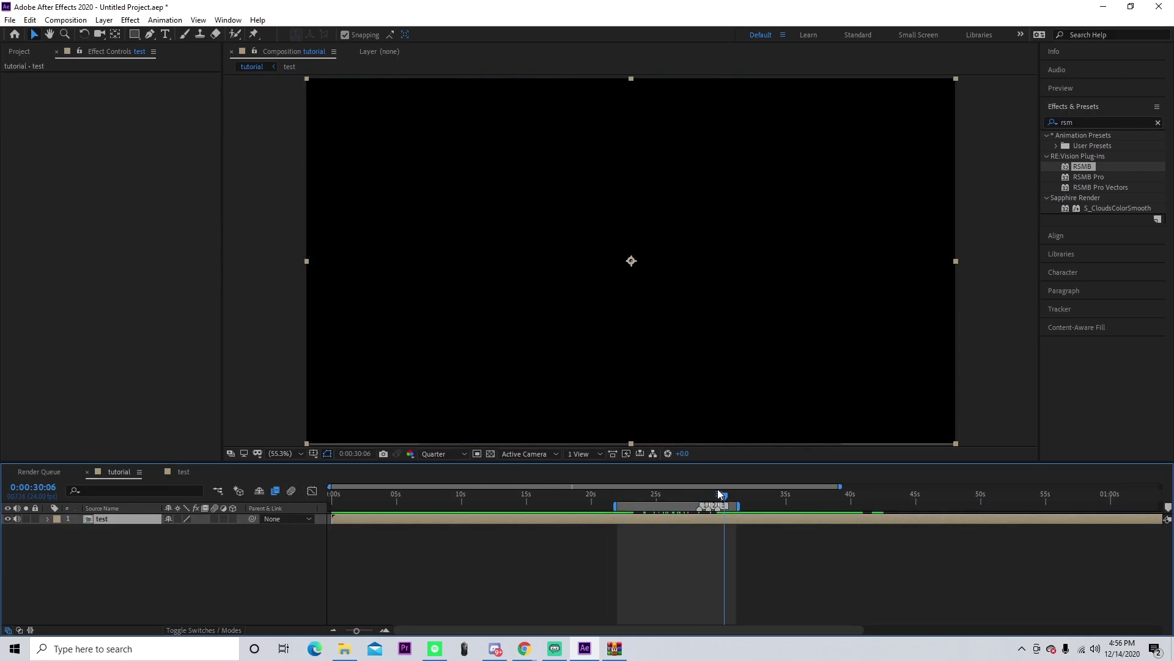
{"action": "left_click", "coordinate": [182, 473]}
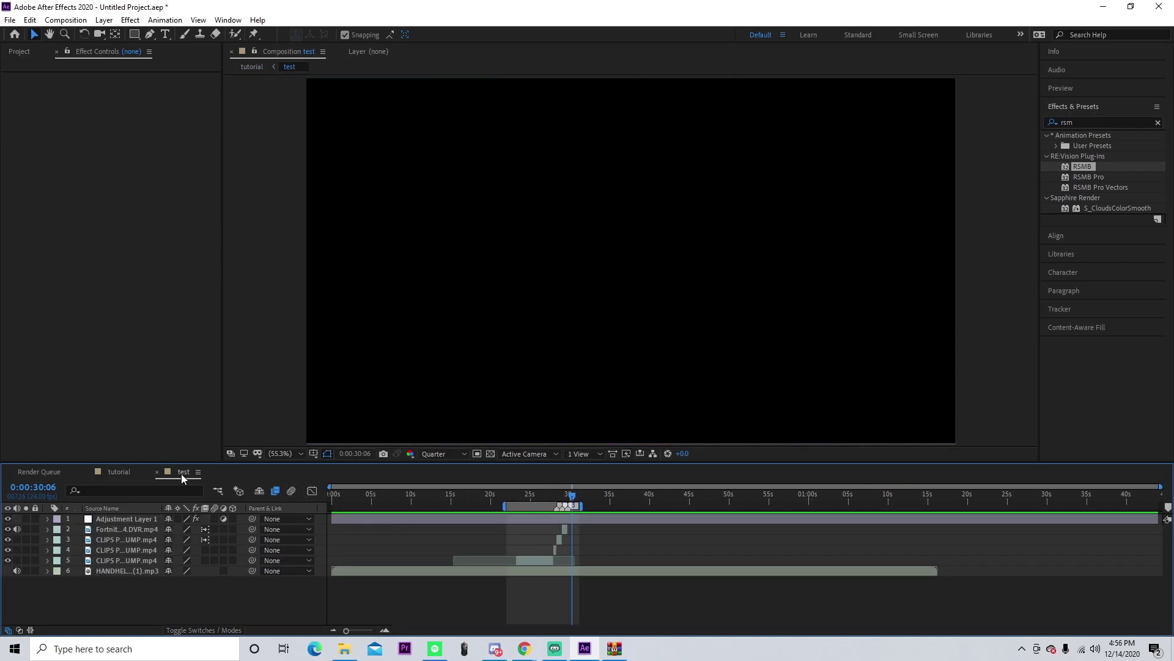
{"action": "left_click", "coordinate": [114, 472]}
{"action": "left_click_drag", "start_coordinate": [659, 494], "coordinate": [642, 494]}
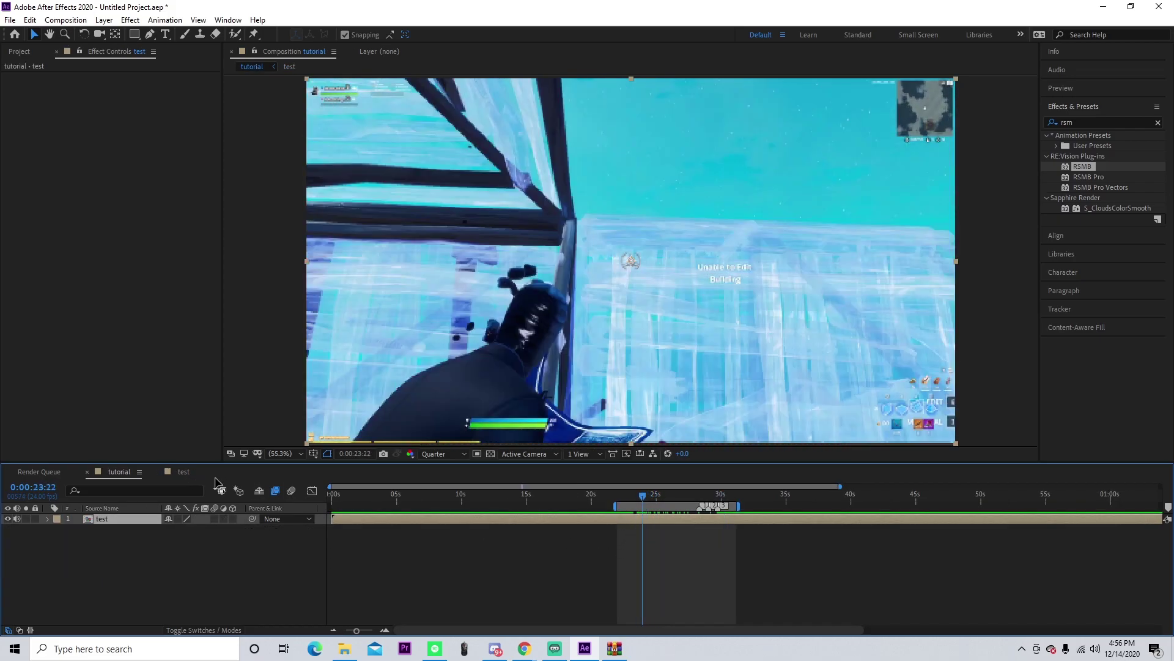
{"action": "left_click", "coordinate": [182, 473]}
{"action": "left_click", "coordinate": [530, 519]}
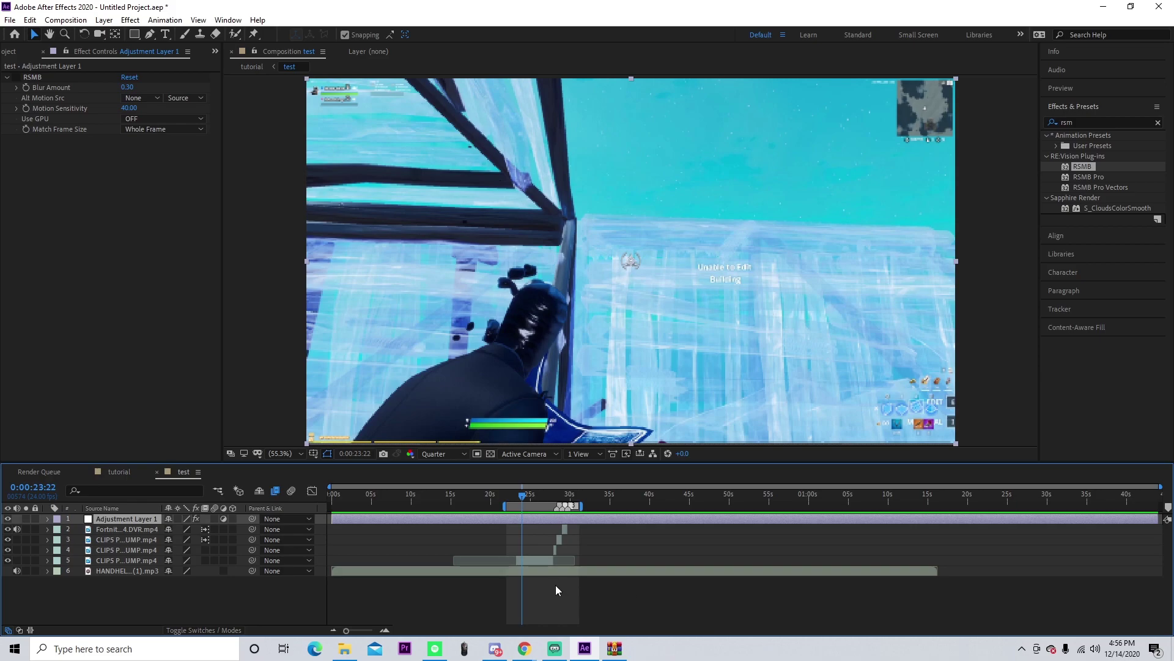
{"action": "left_click", "coordinate": [128, 470]}
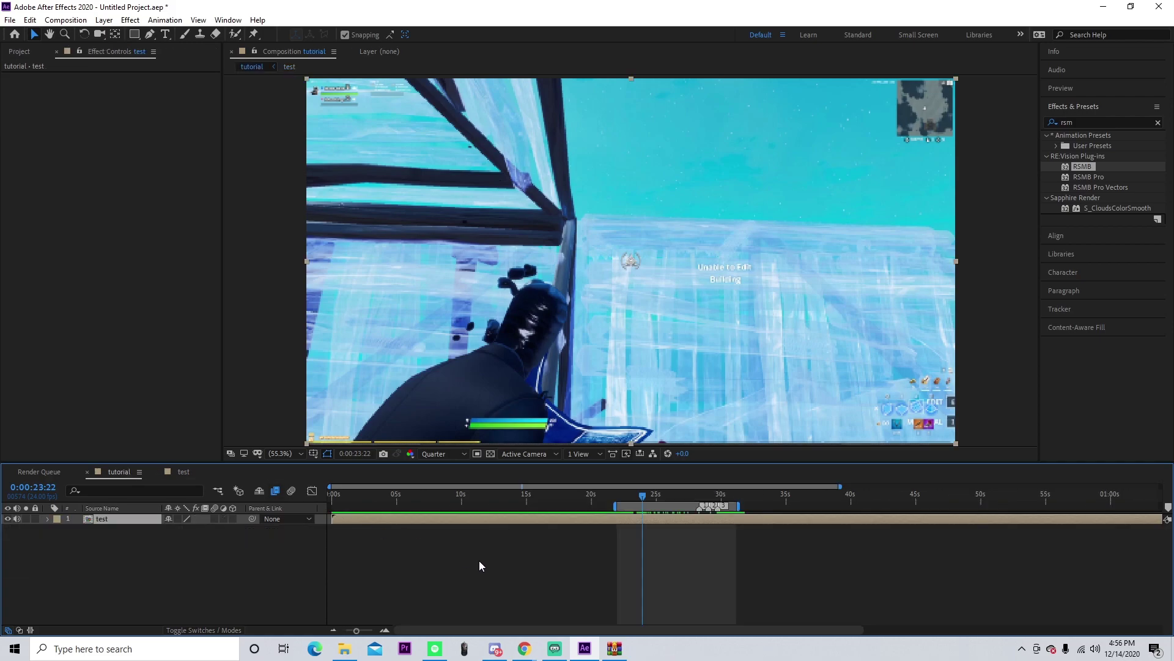
- Paste the RSMB adjustment layer above test and enable RSMB, checking the blur around 0:00:24
{"action": "key", "text": "ctrl+v"}
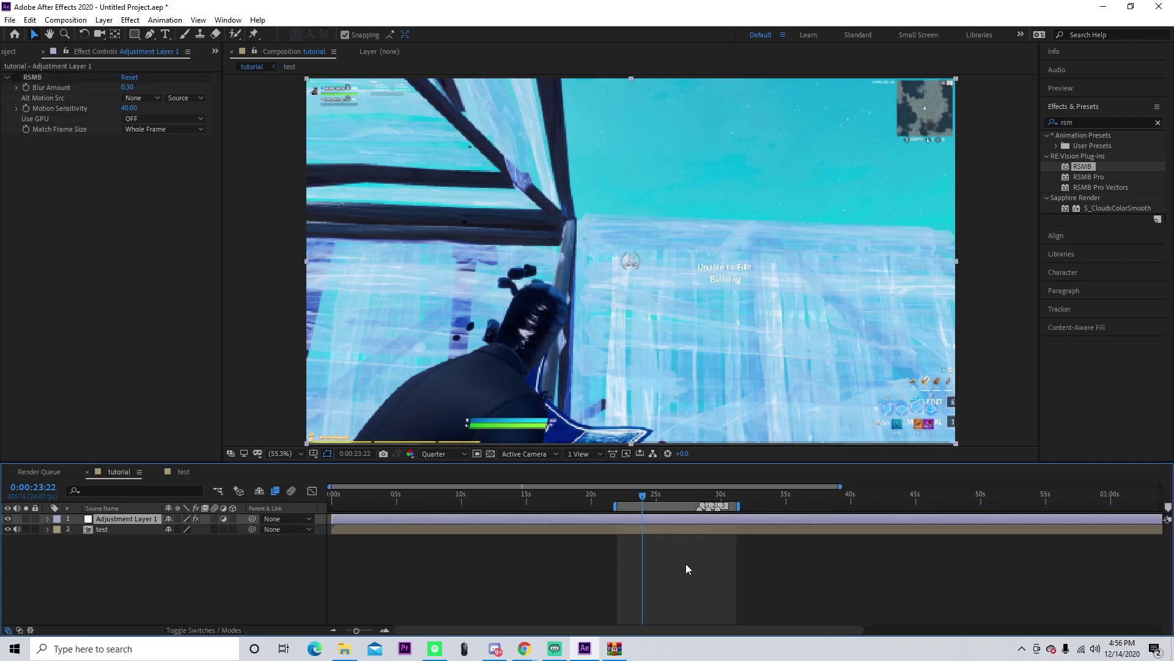
{"action": "left_click", "coordinate": [641, 500]}
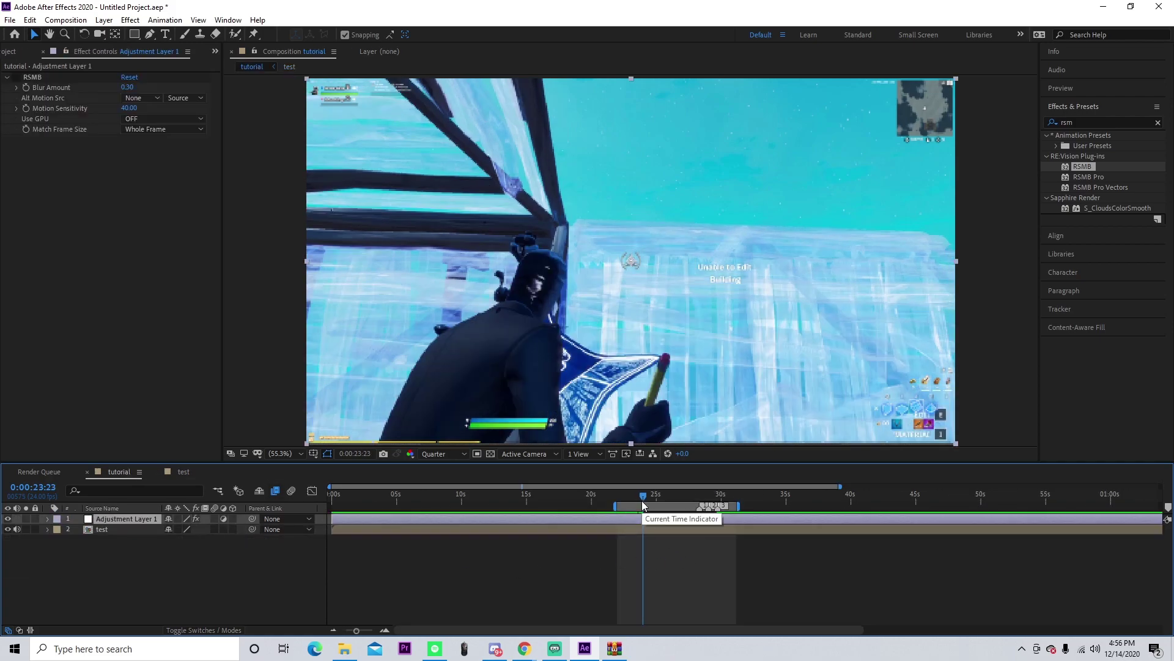
{"action": "left_click_drag", "start_coordinate": [641, 500], "coordinate": [644, 497]}
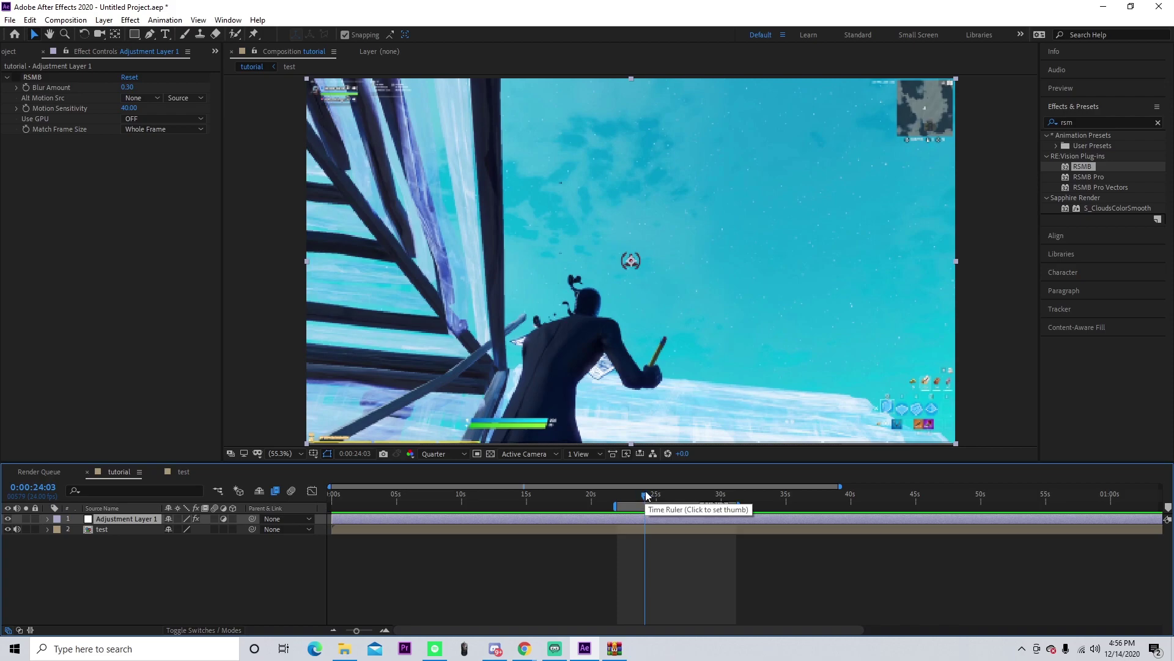
{"action": "left_click_drag", "start_coordinate": [642, 496], "coordinate": [654, 496]}
{"action": "left_click", "coordinate": [15, 78]}
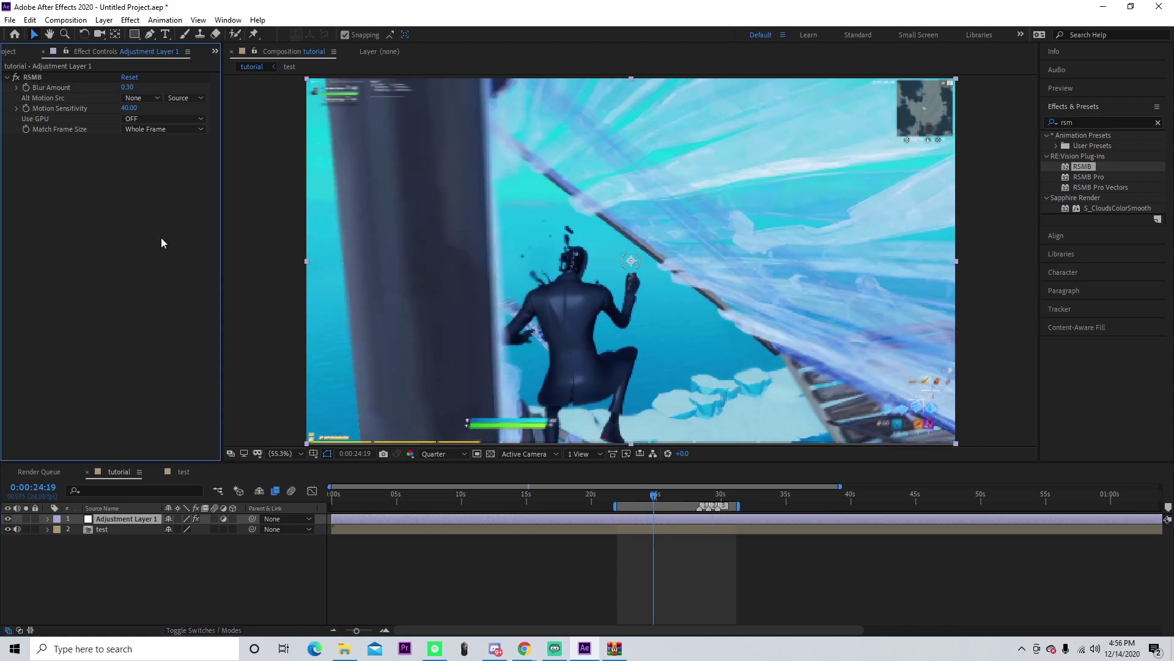
{"action": "left_click", "coordinate": [153, 575]}
- Queue the tutorial comp at its own frame rate with AVI output, and start rendering
{"action": "left_click", "coordinate": [8, 20]}
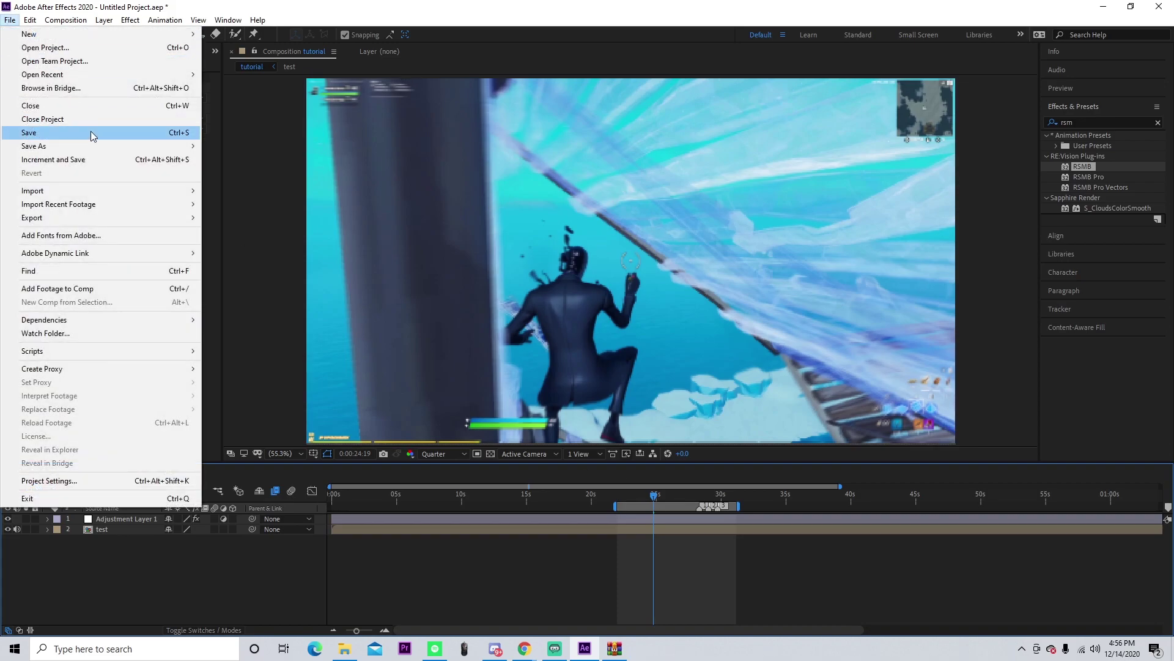
{"action": "mouse_move", "coordinate": [57, 224]}
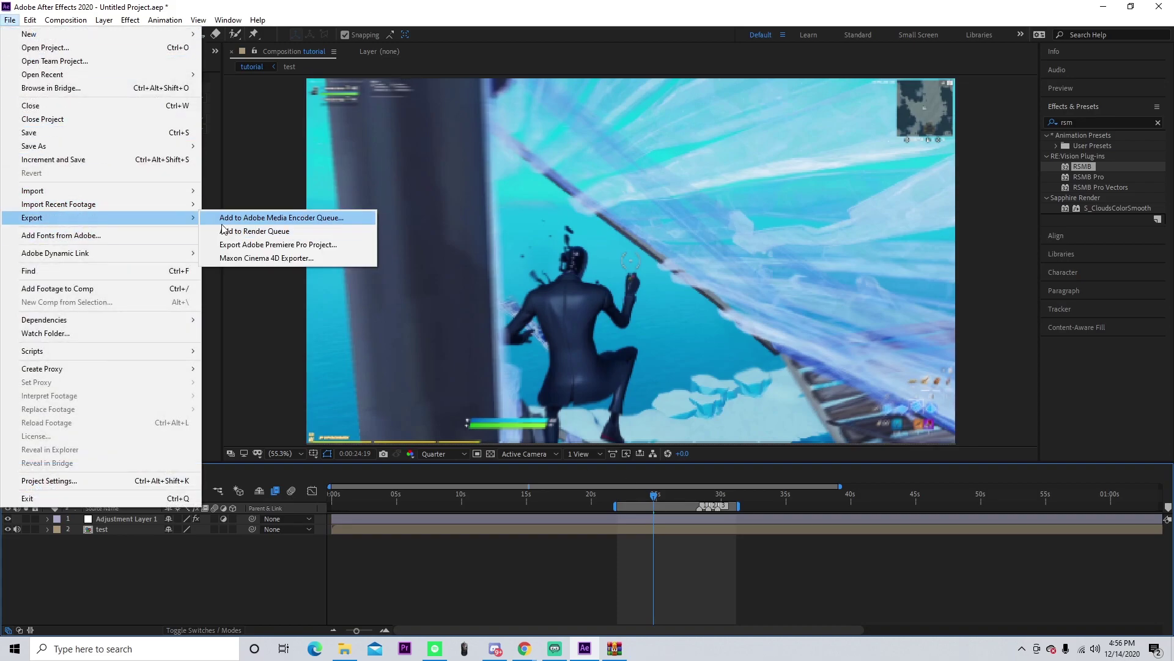
{"action": "left_click", "coordinate": [252, 232]}
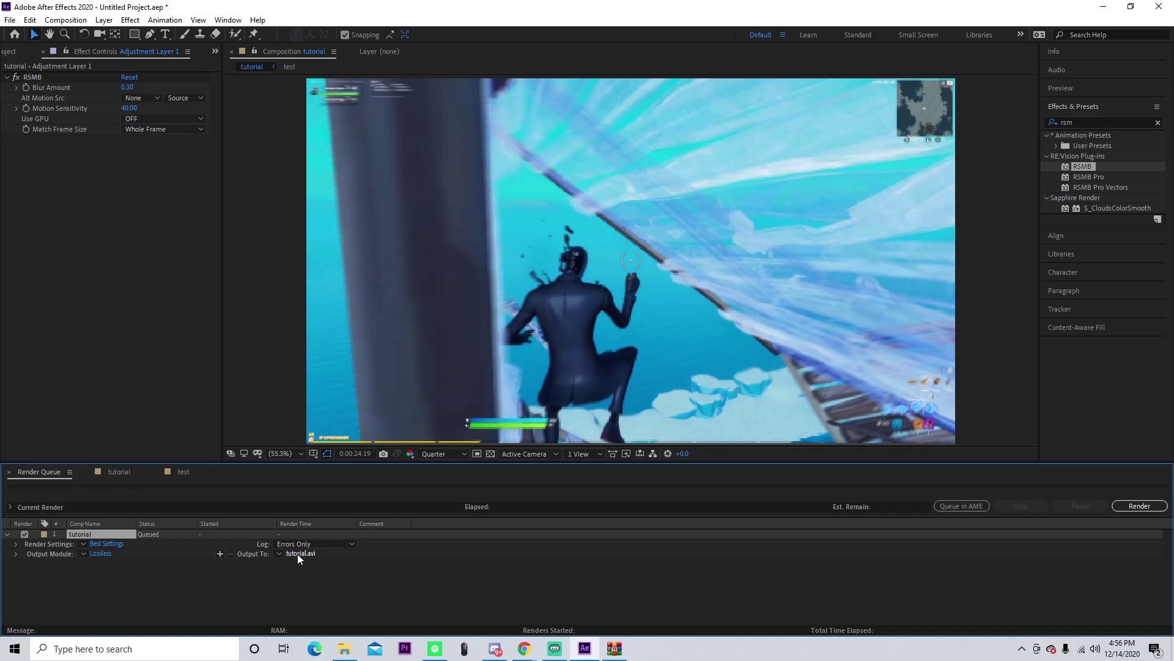
{"action": "left_click", "coordinate": [107, 544]}
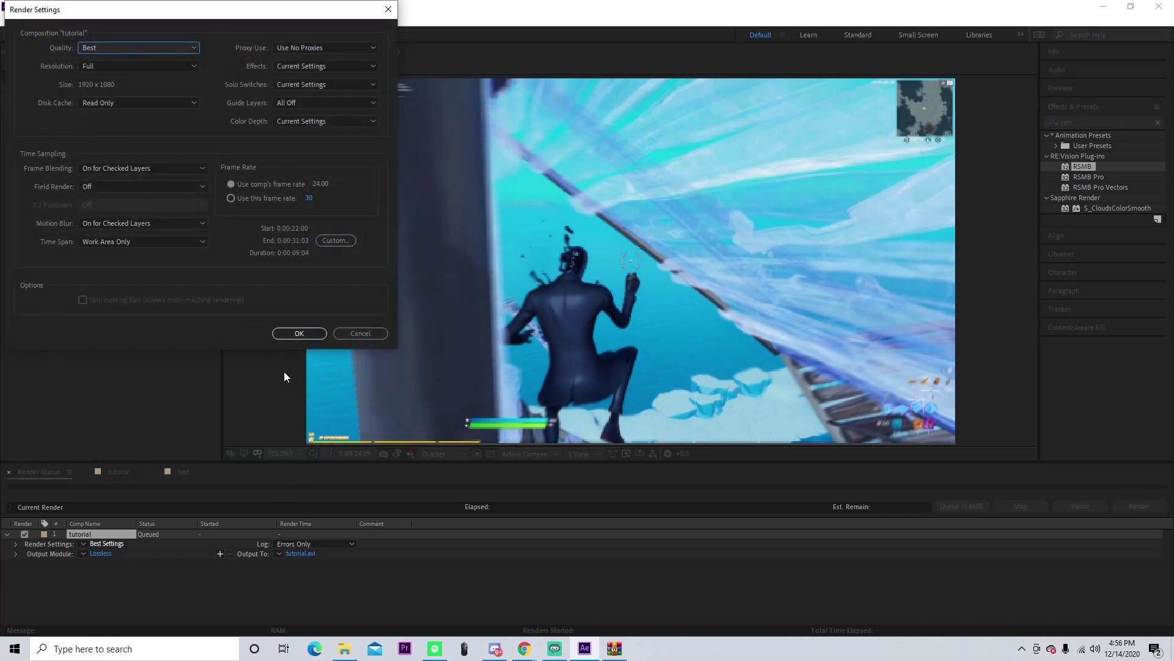
{"action": "left_click", "coordinate": [232, 185]}
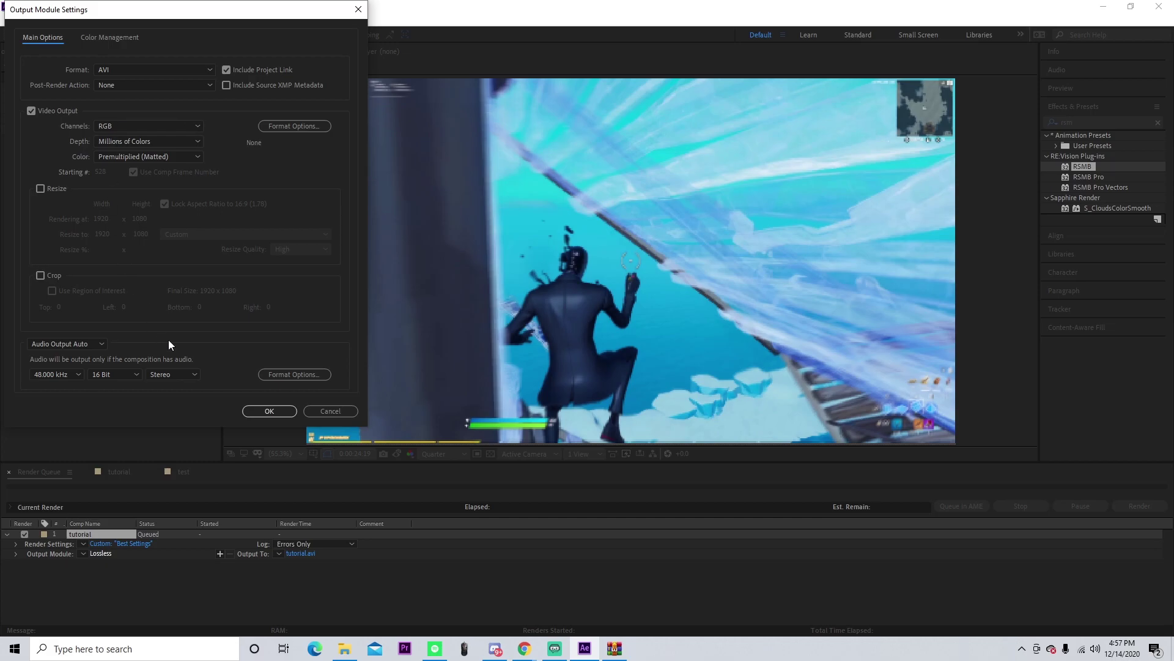
{"action": "left_click", "coordinate": [270, 411]}
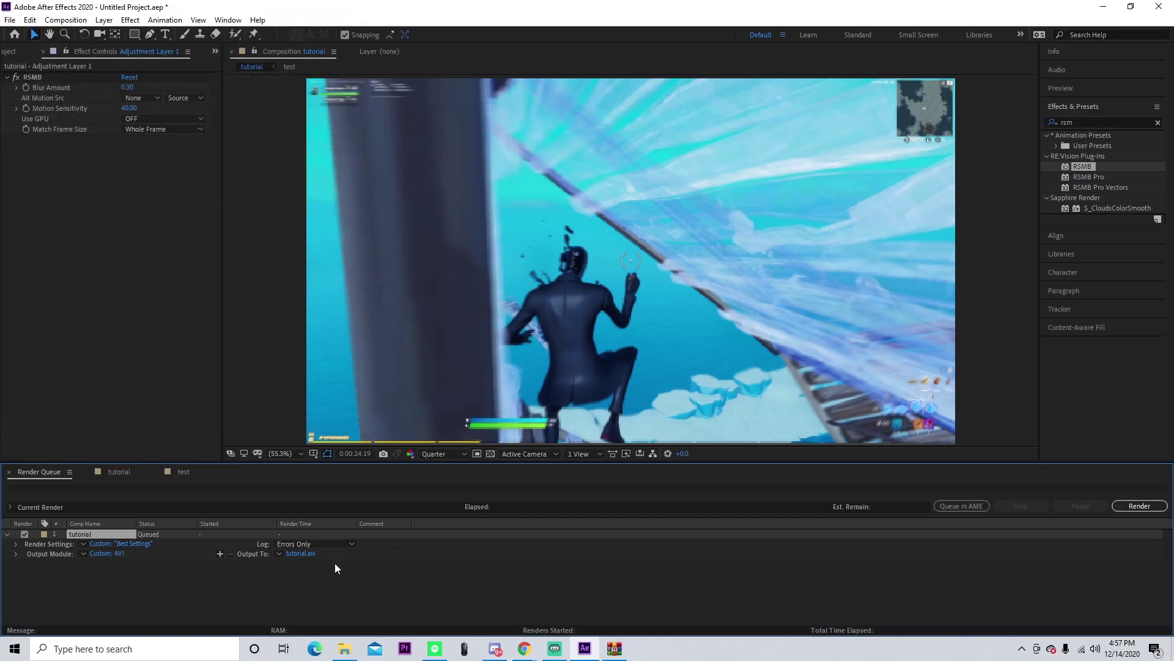
{"action": "left_click", "coordinate": [1133, 505]}
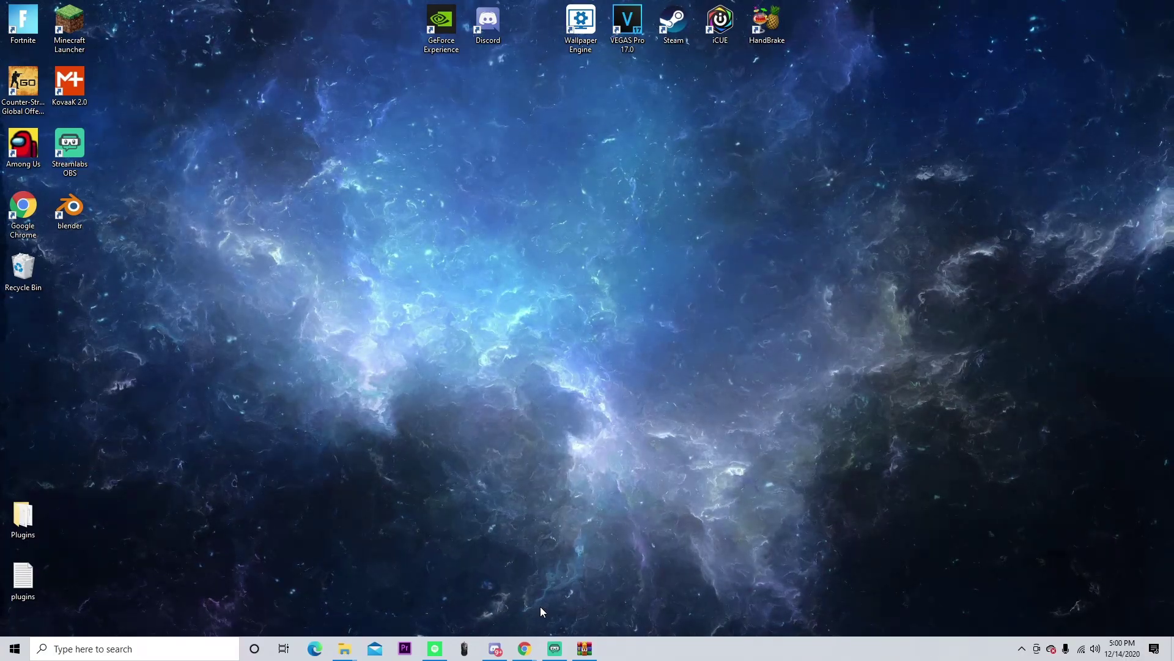
- Move the HandBrake shortcut to mid-desktop and launch HandBrake
{"action": "left_click_drag", "start_coordinate": [762, 28], "coordinate": [671, 336]}
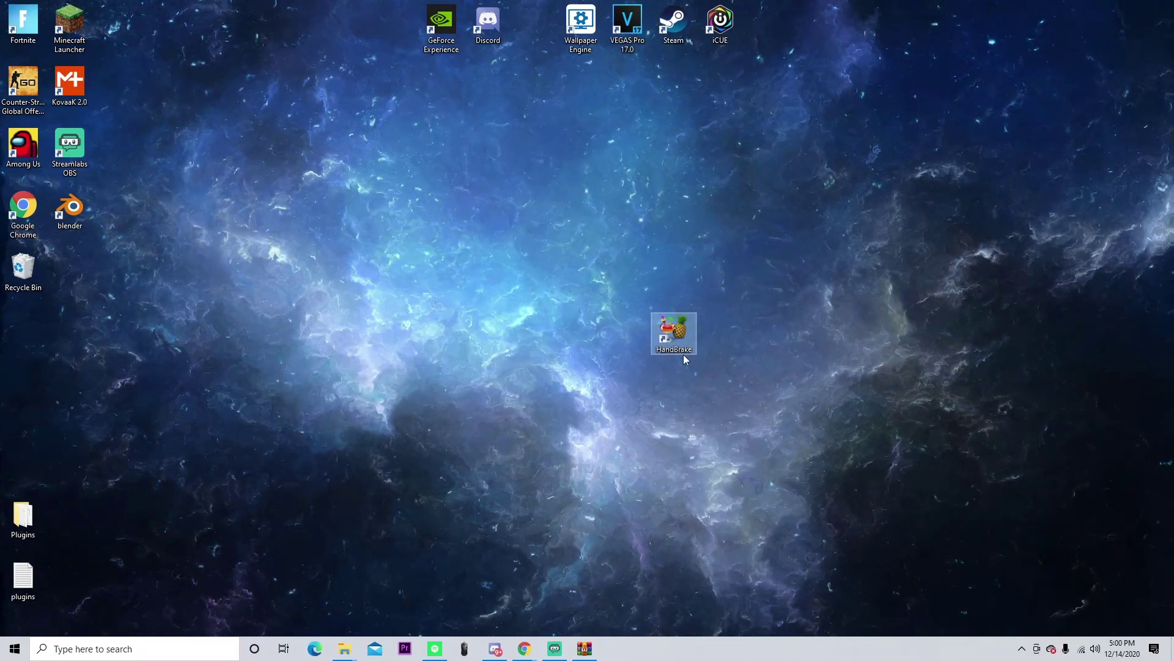
{"action": "left_click", "coordinate": [608, 449]}
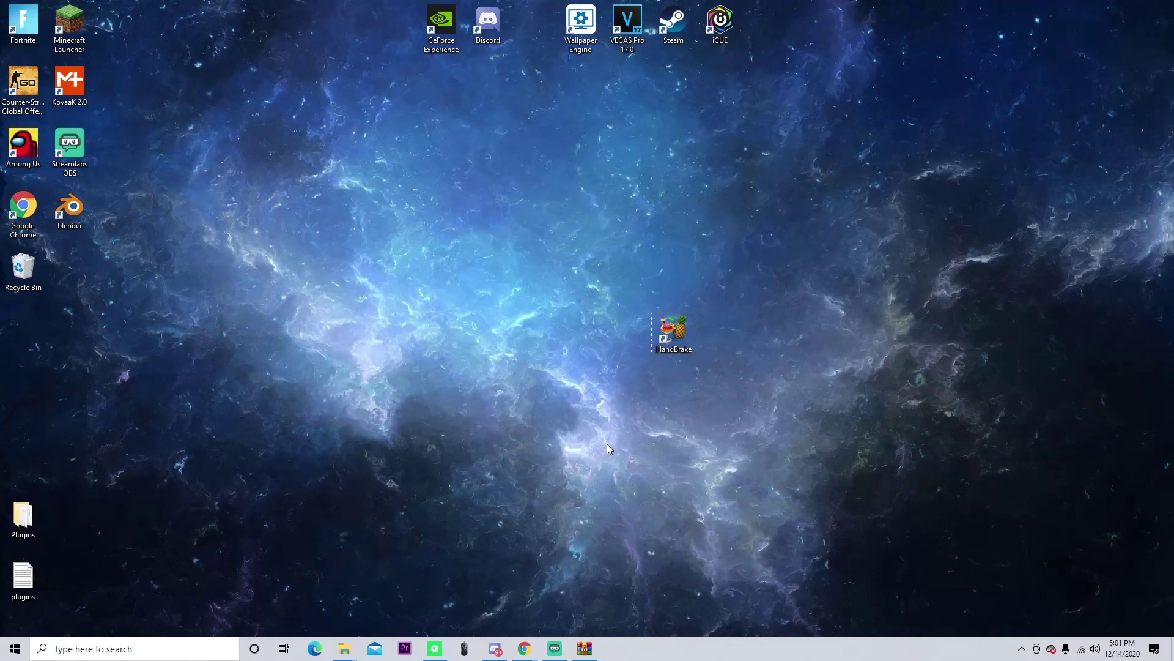
{"action": "double_click", "coordinate": [675, 333]}
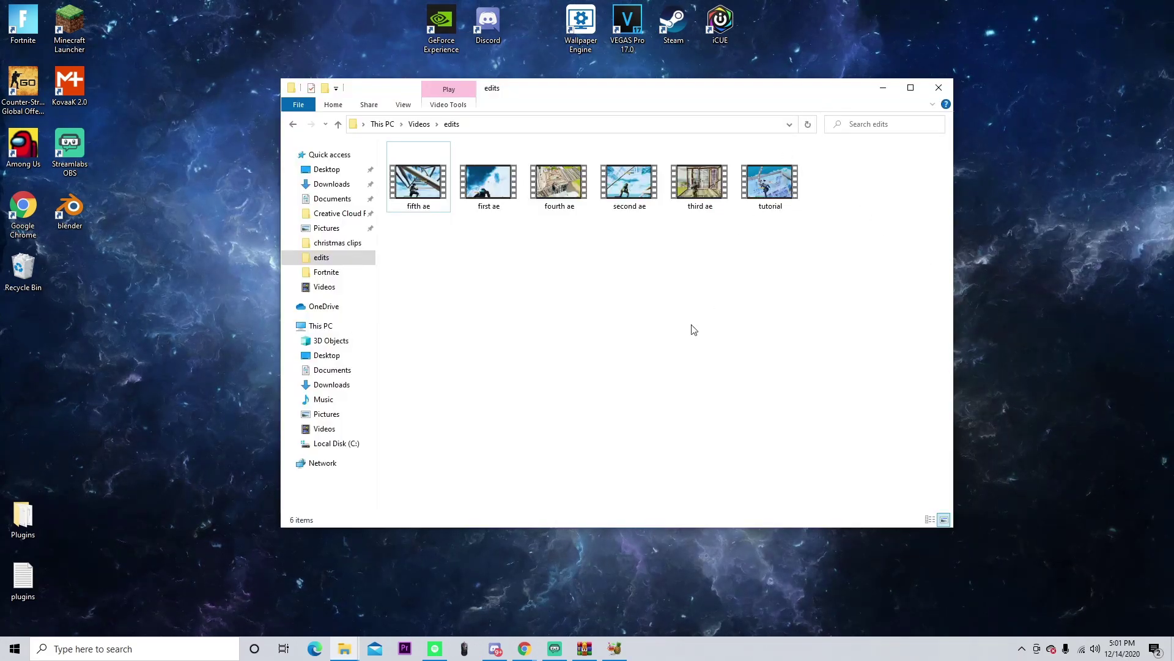
- Load the tutorial video into HandBrake and encode it with the Fast 1080p30 preset
{"action": "left_click_drag", "start_coordinate": [794, 94], "coordinate": [810, 333]}
{"action": "left_click", "coordinate": [795, 437]}
{"action": "left_click_drag", "start_coordinate": [703, 273], "coordinate": [700, 270]}
{"action": "left_click", "coordinate": [473, 172]}
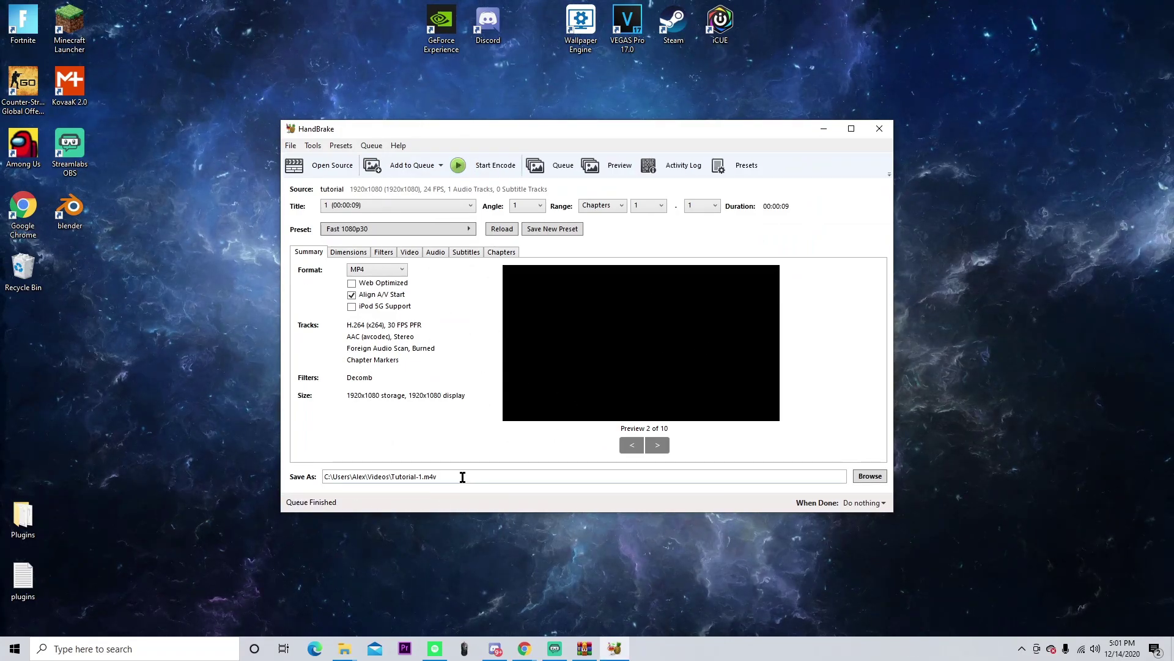
{"action": "left_click", "coordinate": [343, 649]}
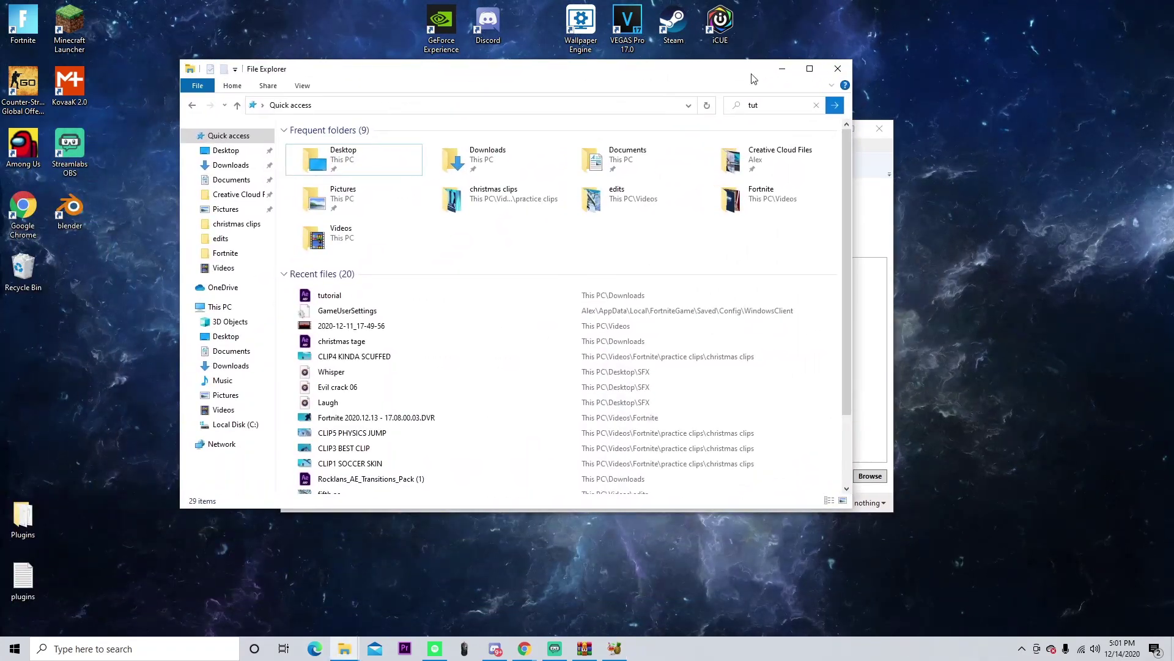
- Search for 'tut' and open the folder containing Tutorial-1.m4v
{"action": "left_click", "coordinate": [774, 104]}
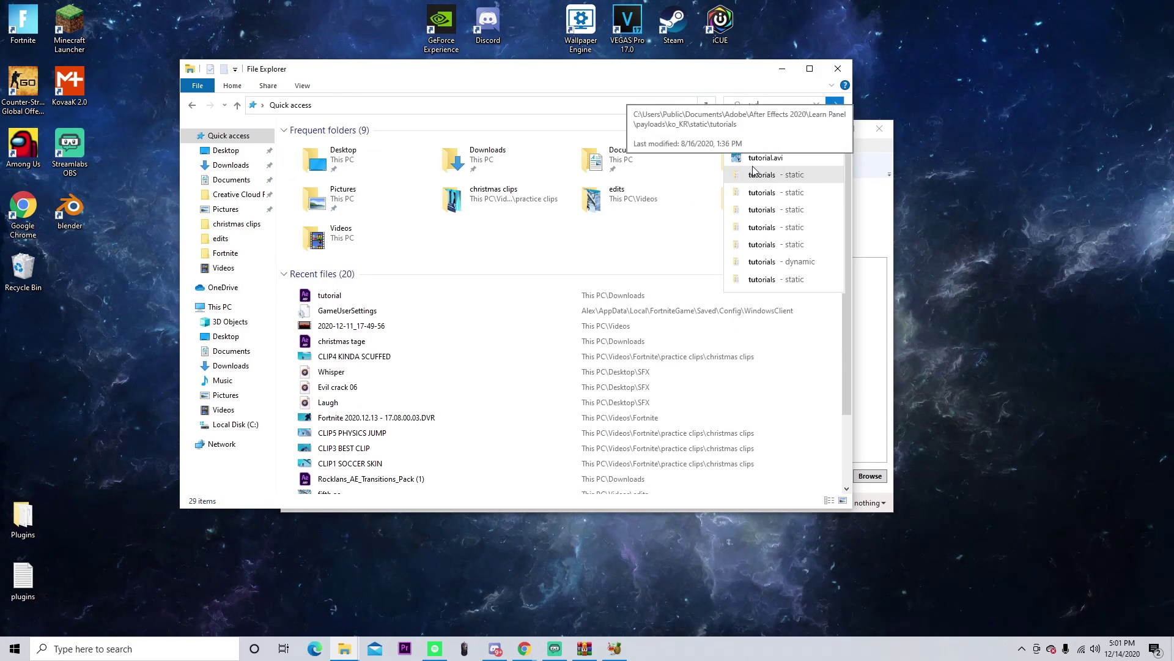
{"action": "key", "text": "Right"}
{"action": "right_click", "coordinate": [777, 126]}
{"action": "left_click", "coordinate": [789, 133]}
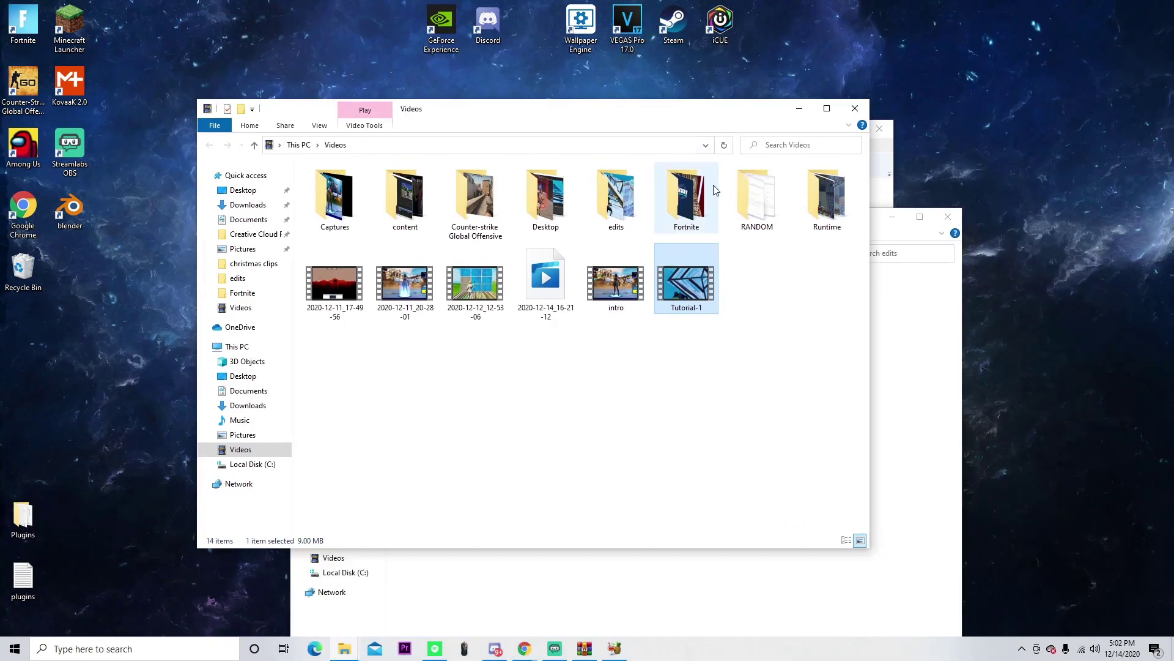
- Compare the 9.00 MB Tutorial-1 with the 1.27 GB tutorial AVI in edits
{"action": "left_click", "coordinate": [661, 413]}
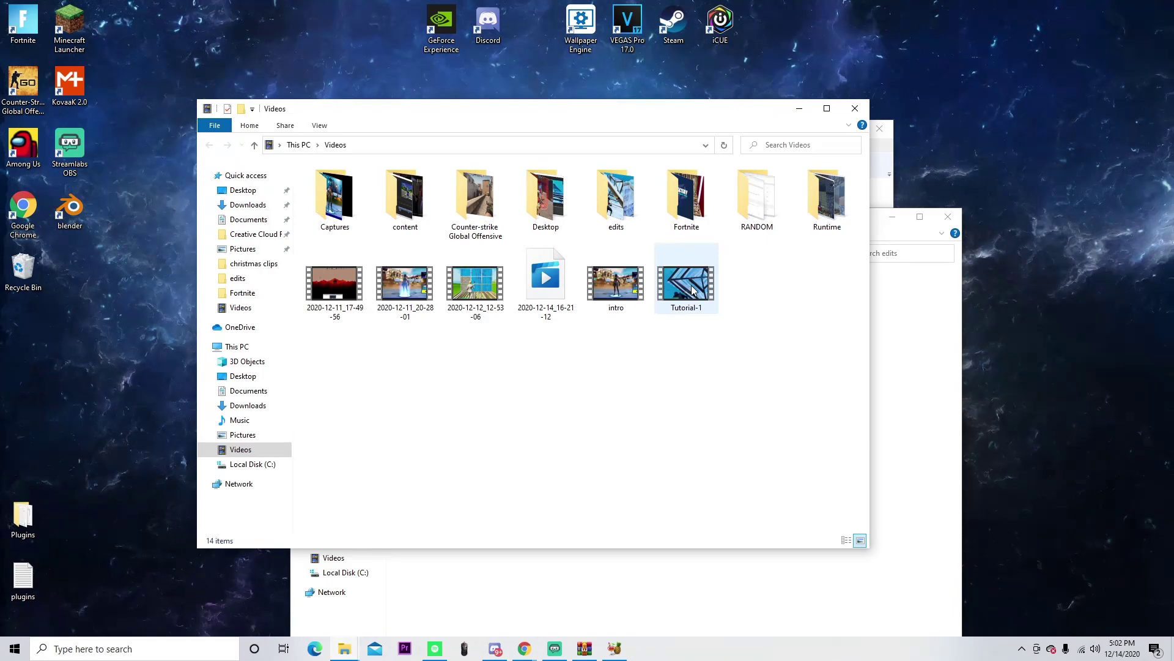
{"action": "left_click", "coordinate": [697, 287]}
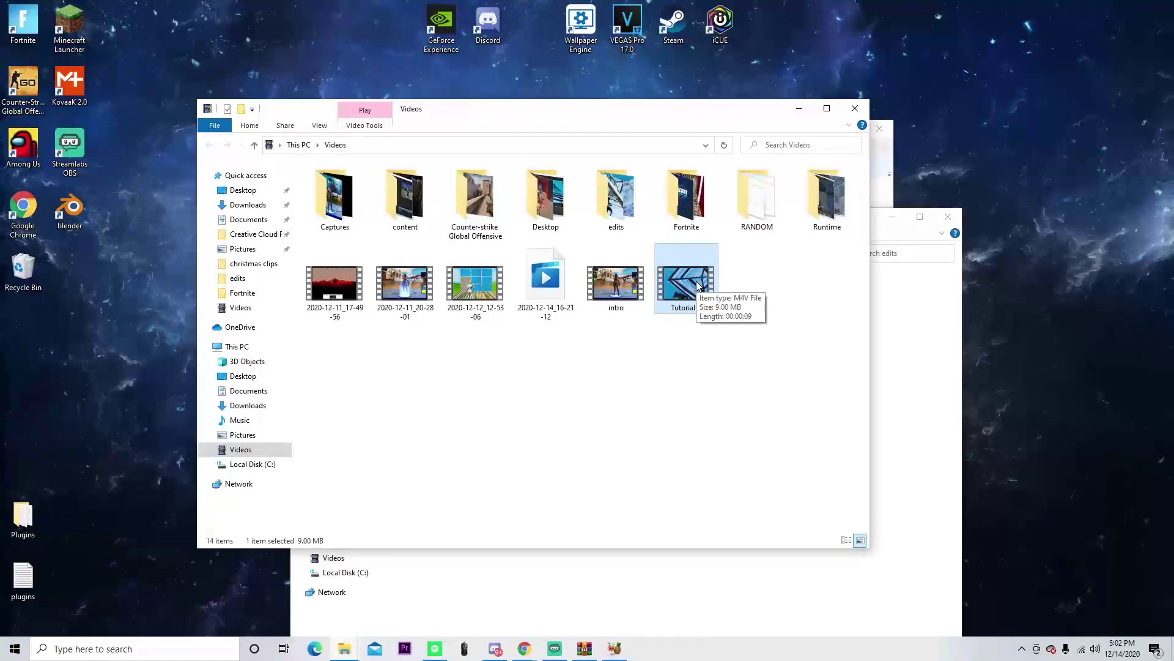
{"action": "left_click", "coordinate": [877, 233]}
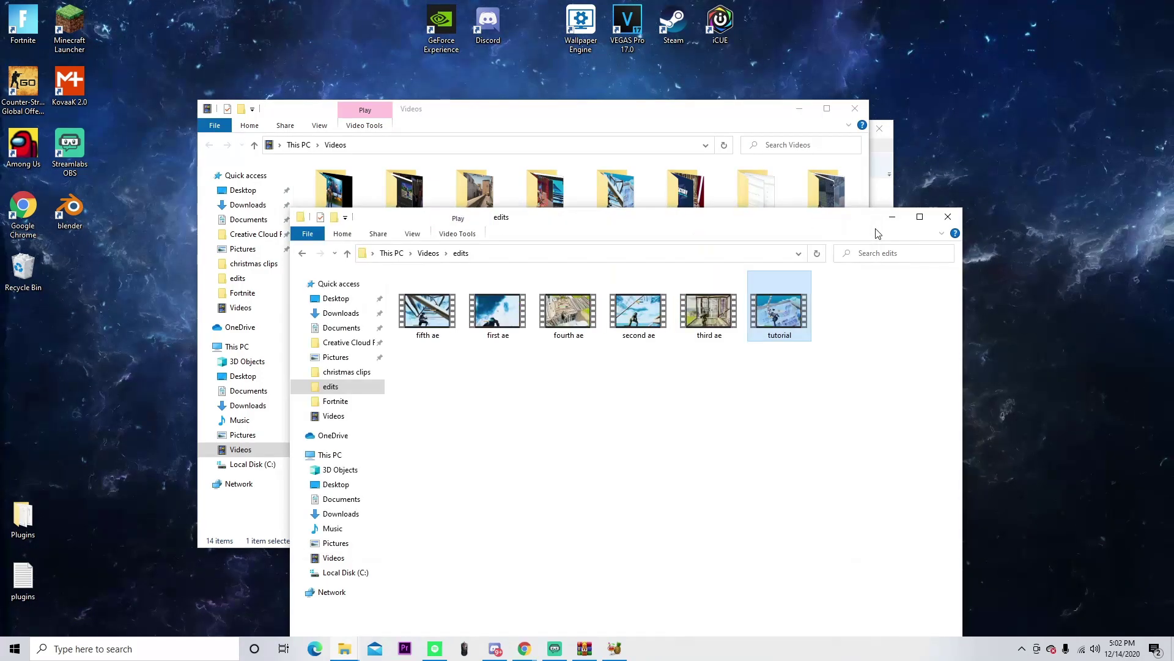
{"action": "mouse_move", "coordinate": [763, 325]}
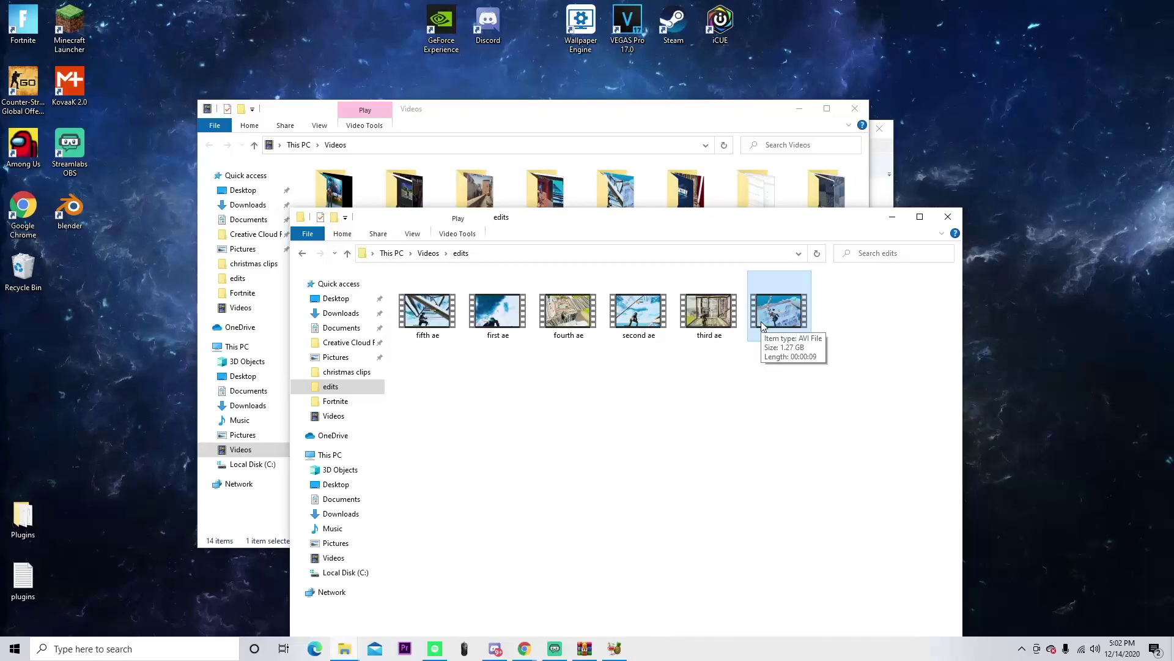
- Play the tutorial AVI, then Tutorial-1, in Movies & TV with the volume raised from zero
{"action": "double_click", "coordinate": [762, 325]}
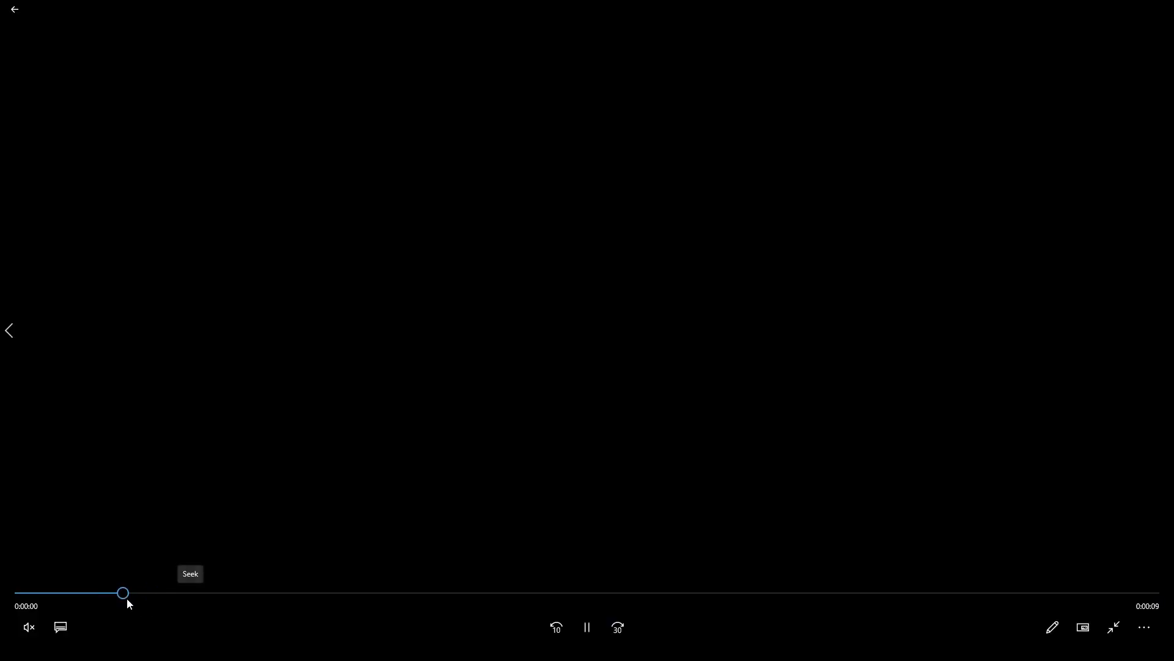
{"action": "left_click", "coordinate": [37, 625]}
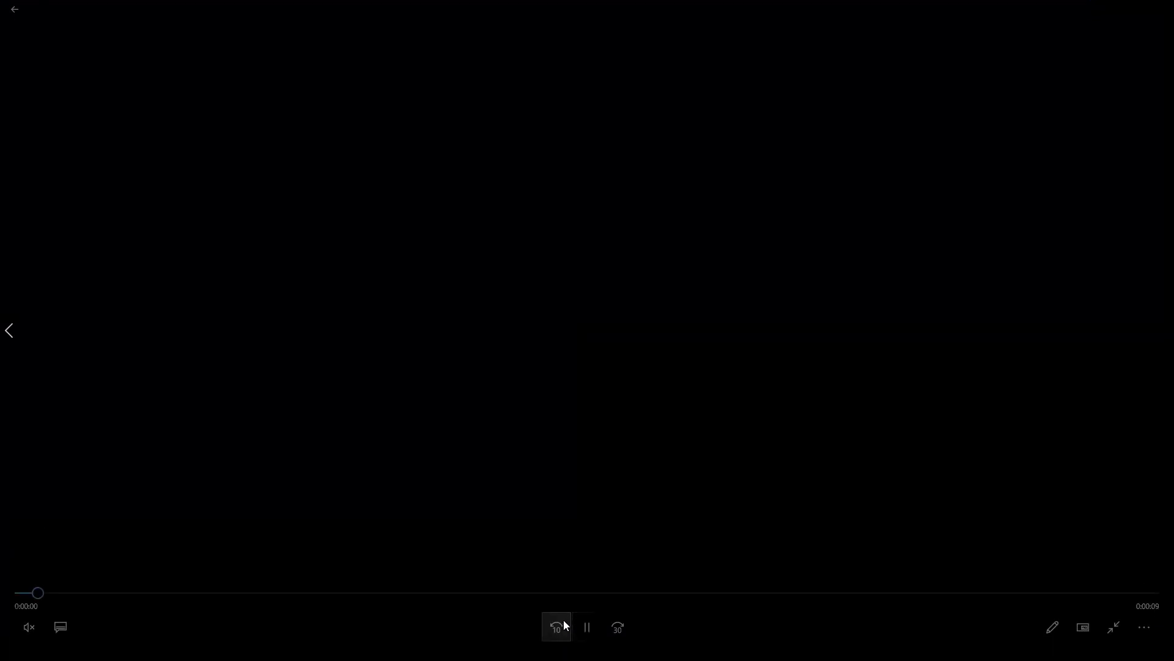
{"action": "key", "text": "space"}
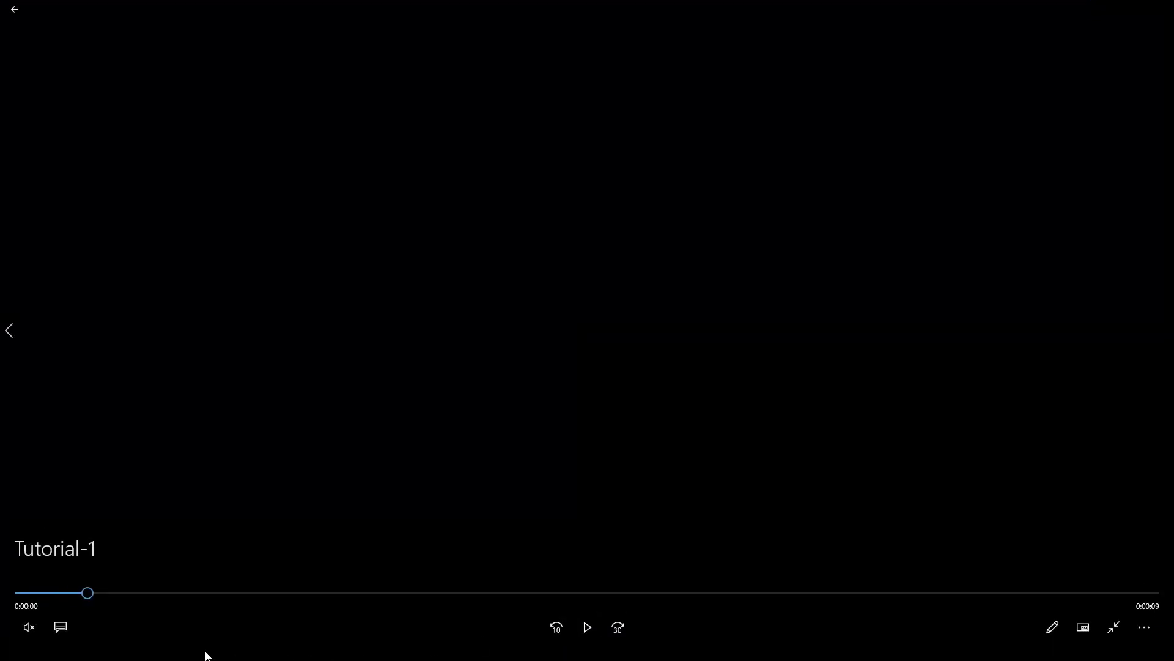
{"action": "left_click", "coordinate": [28, 626]}
{"action": "left_click", "coordinate": [63, 587]}
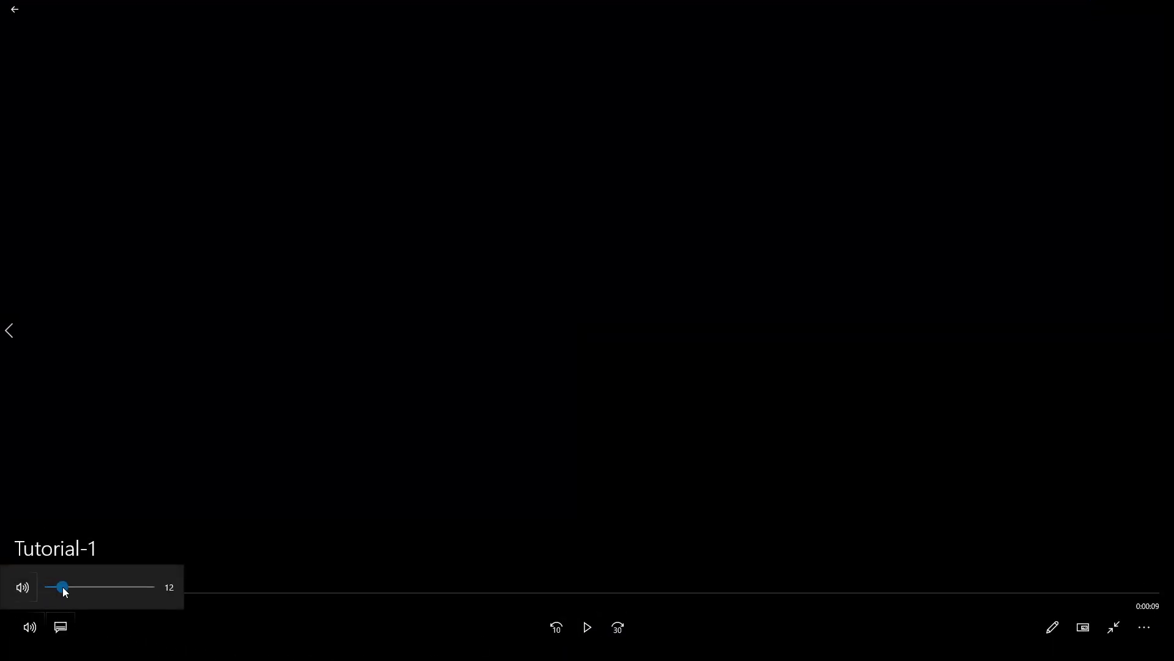
{"action": "left_click", "coordinate": [587, 627]}
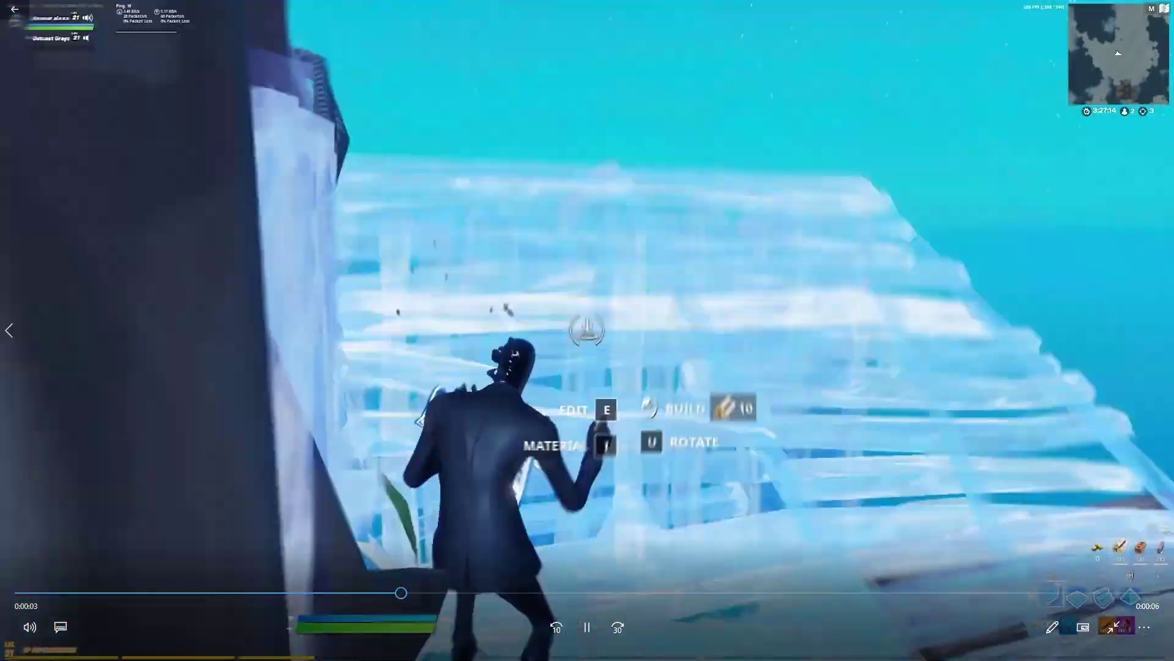